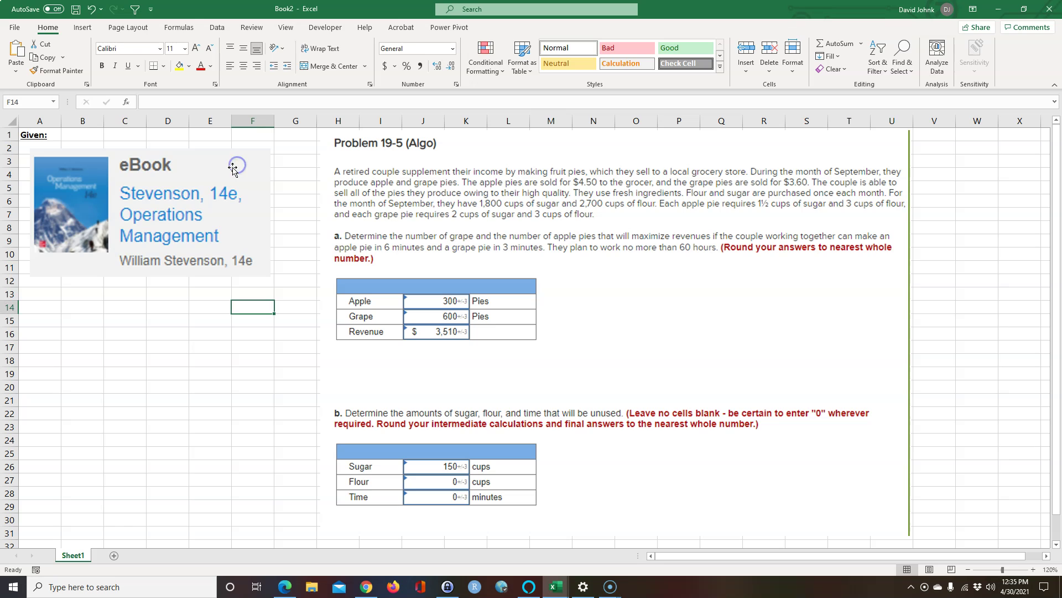
Move the eBook cover picture to the far side of the problem text, with its top corner in column V, row 1.
drag(233, 167, 236, 233)
click(76, 258)
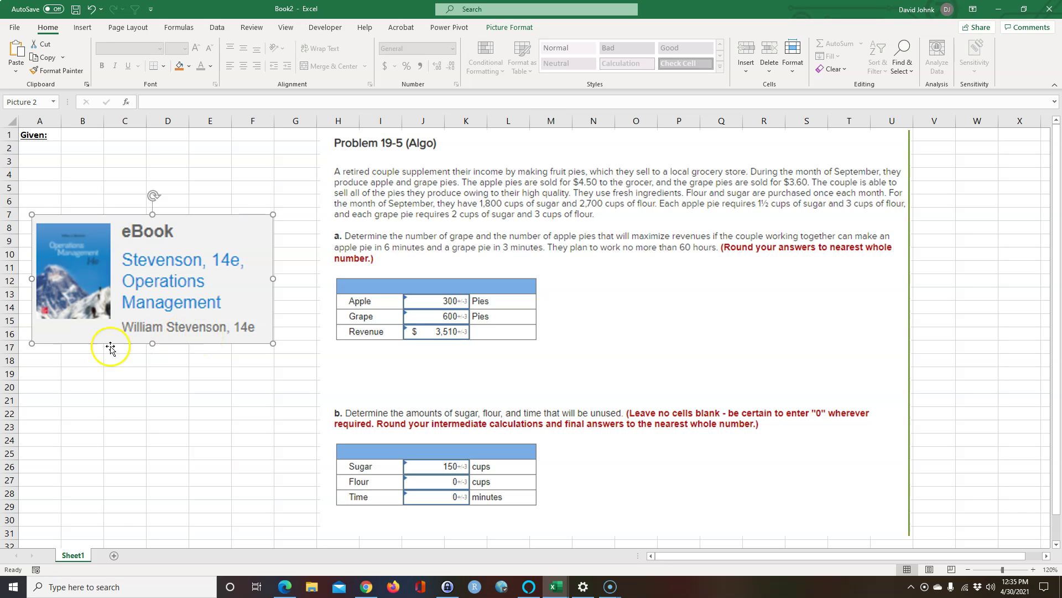
drag(35, 332, 933, 251)
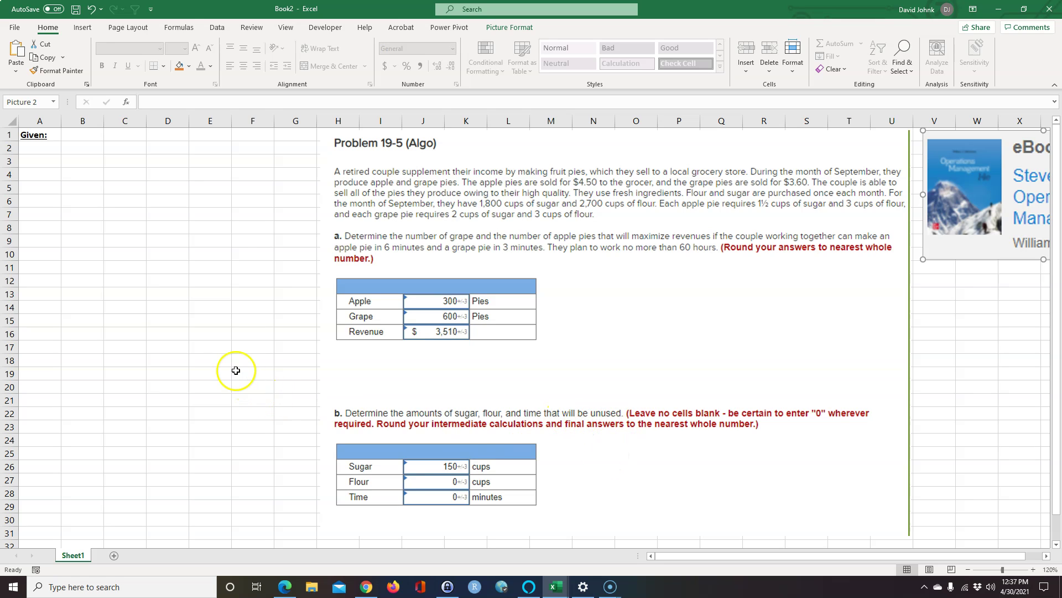
click(138, 320)
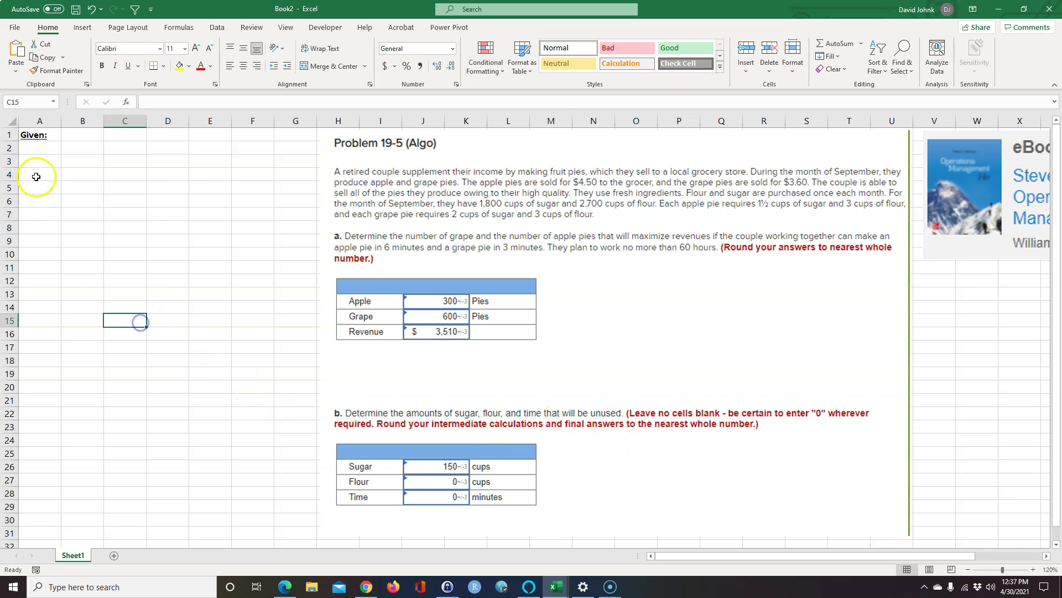
Enter the heading "Declare Variables:" in cell A2 and format it as italic without bold.
click(33, 148)
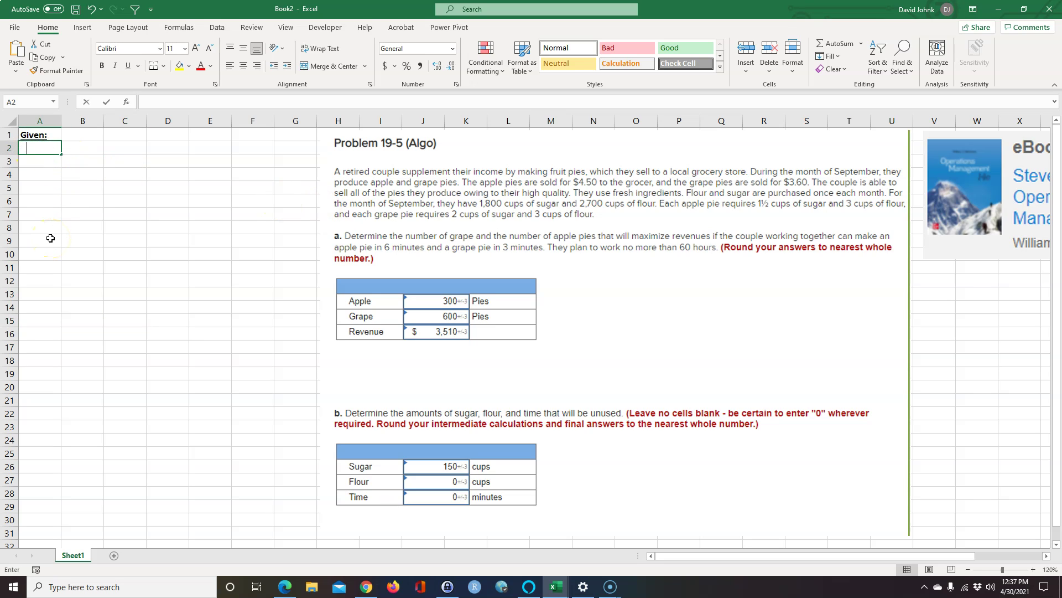
text(Declare Variables:)
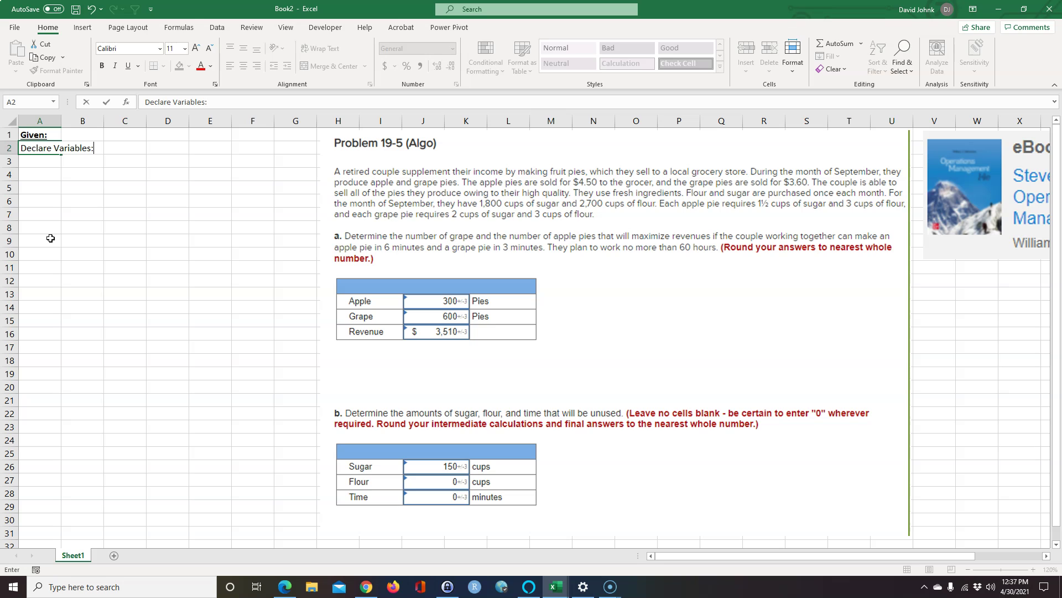
key(Return)
click(34, 152)
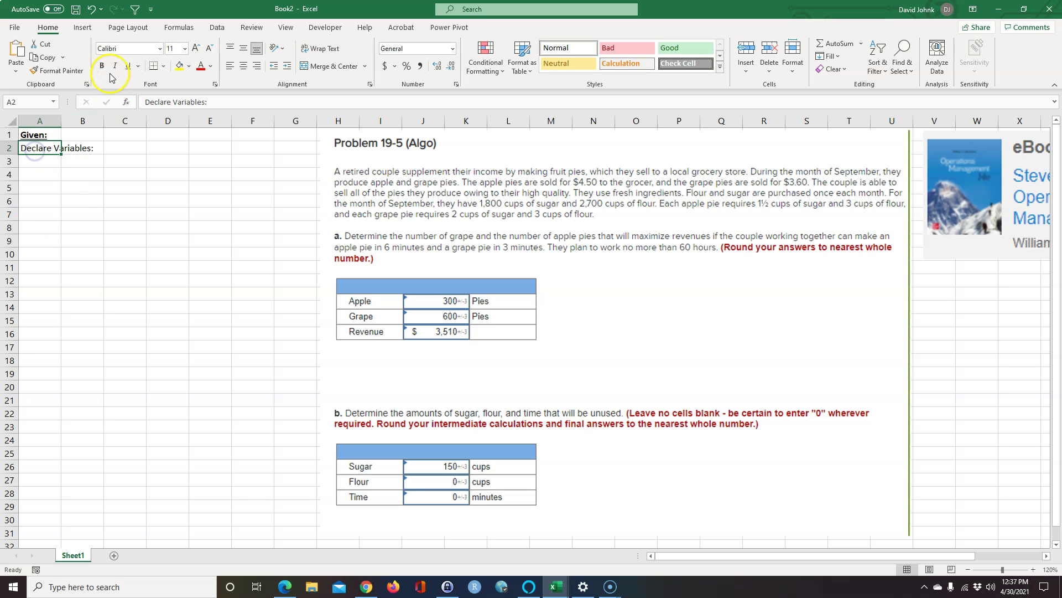
click(43, 149)
click(97, 69)
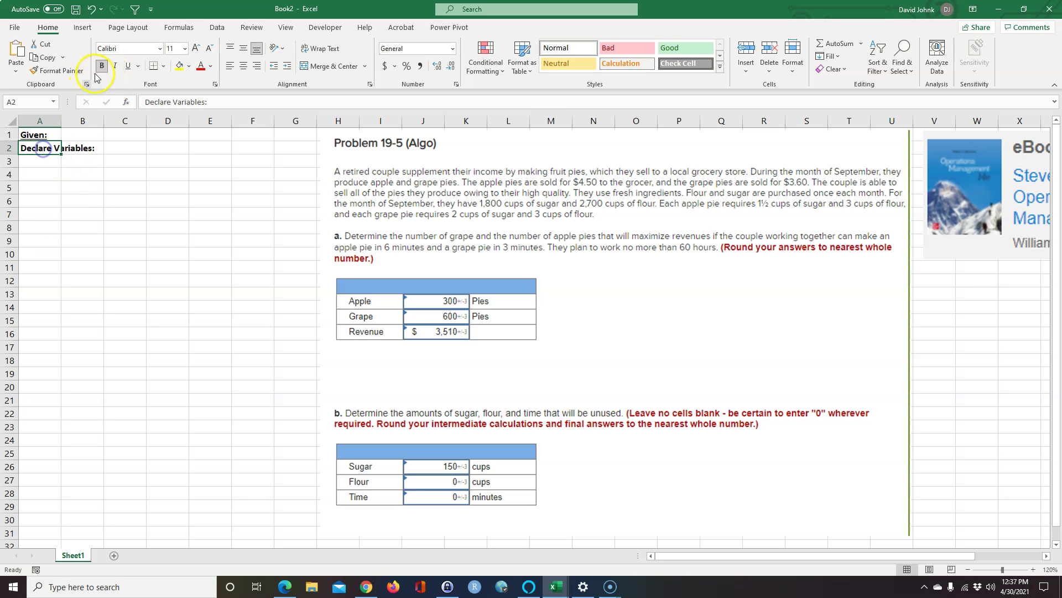
click(102, 66)
click(114, 66)
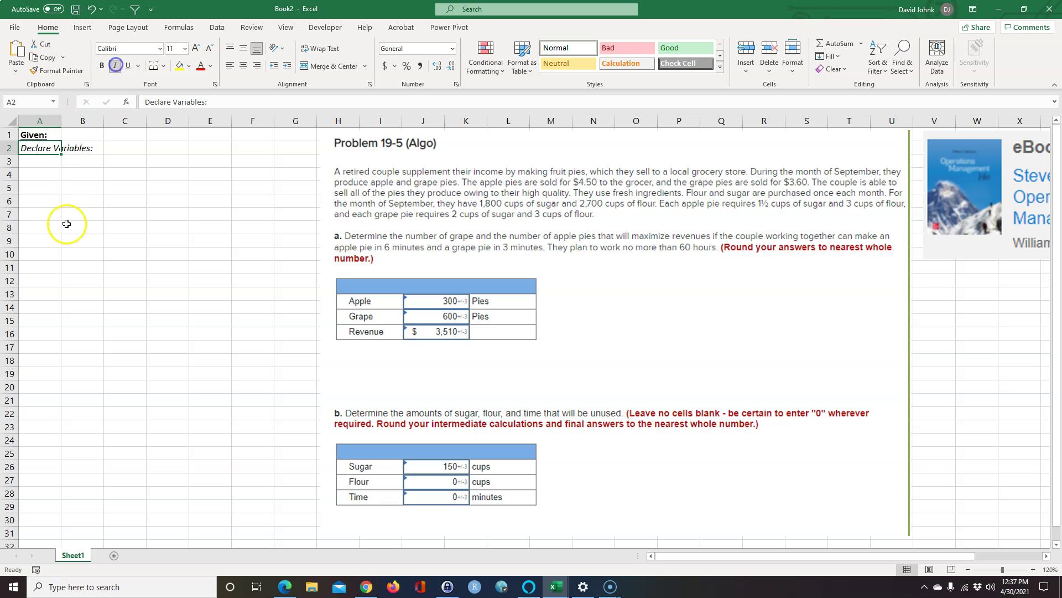
Declare variable A in cell A3 with the description "number of apple pies to produce" in B3.
click(46, 165)
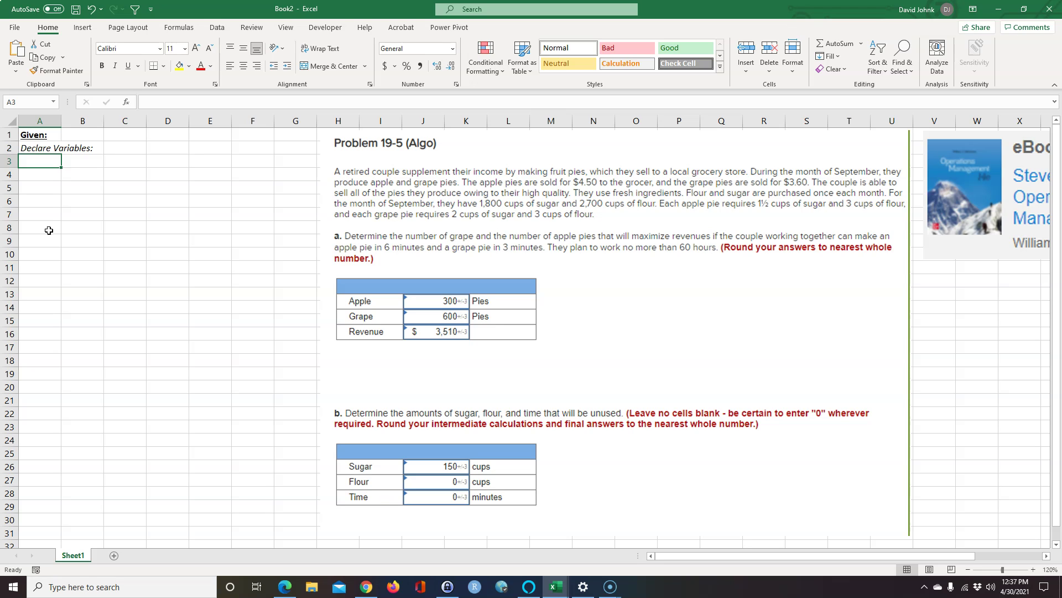
text(A)
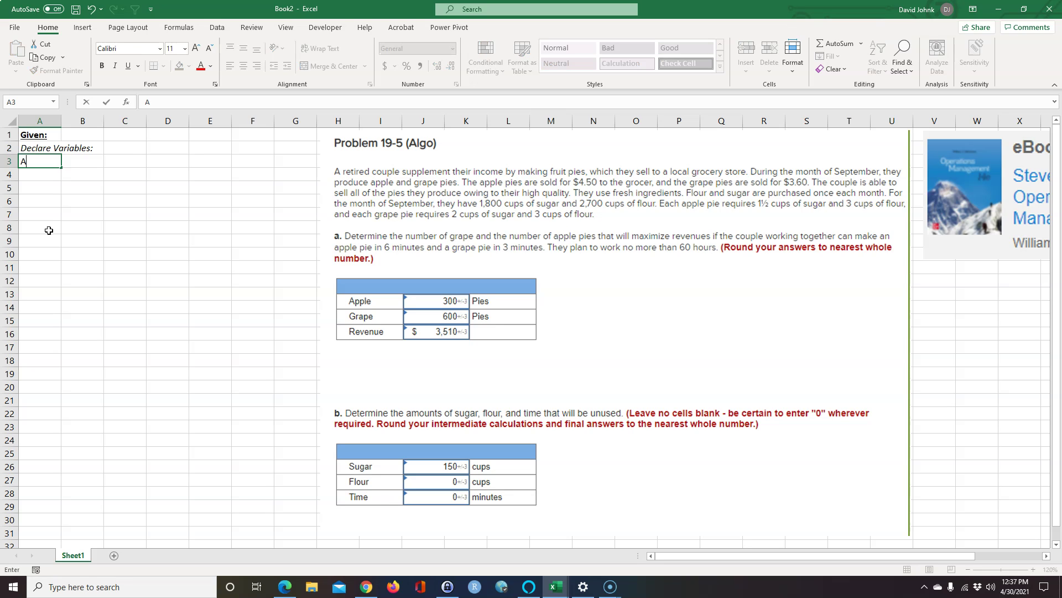
key(Tab)
text(n)
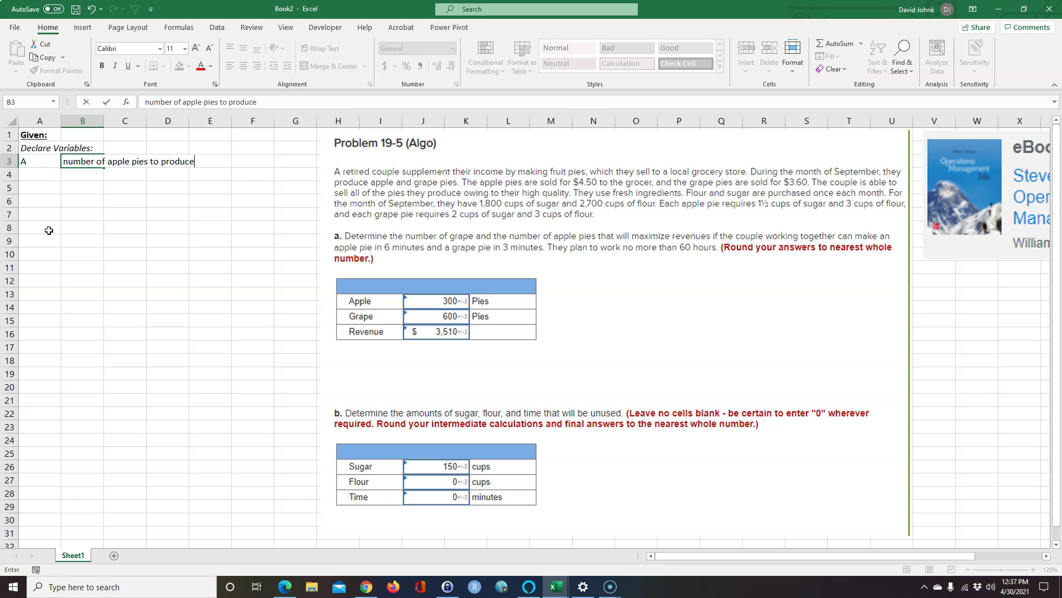
key(Return)
key(Return)
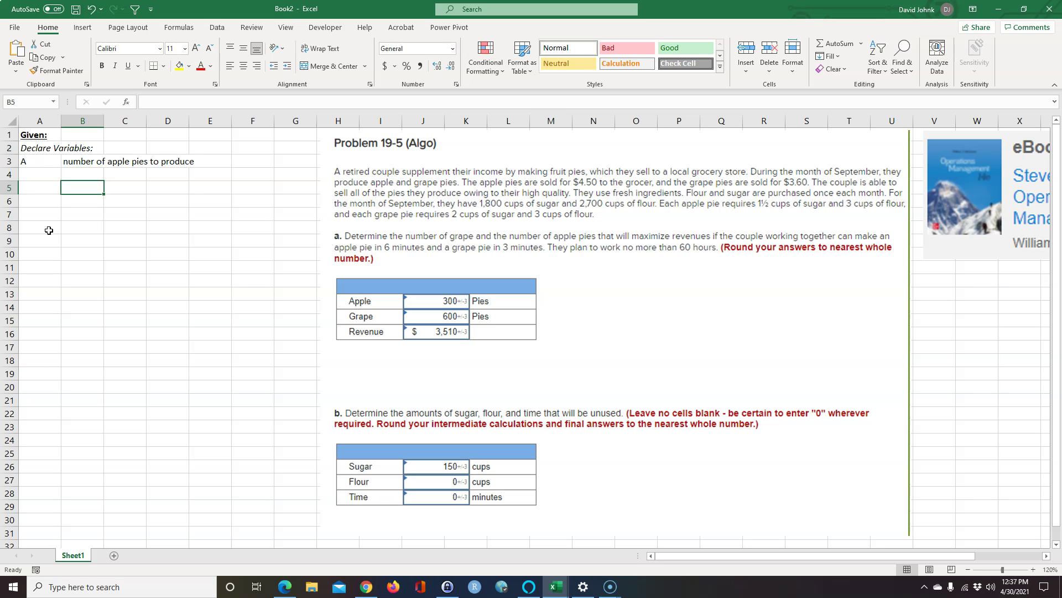
Declare variable G in cell A4 with the description "number of grape pies to produce" in B4.
key(Up)
key(Left)
text(B)
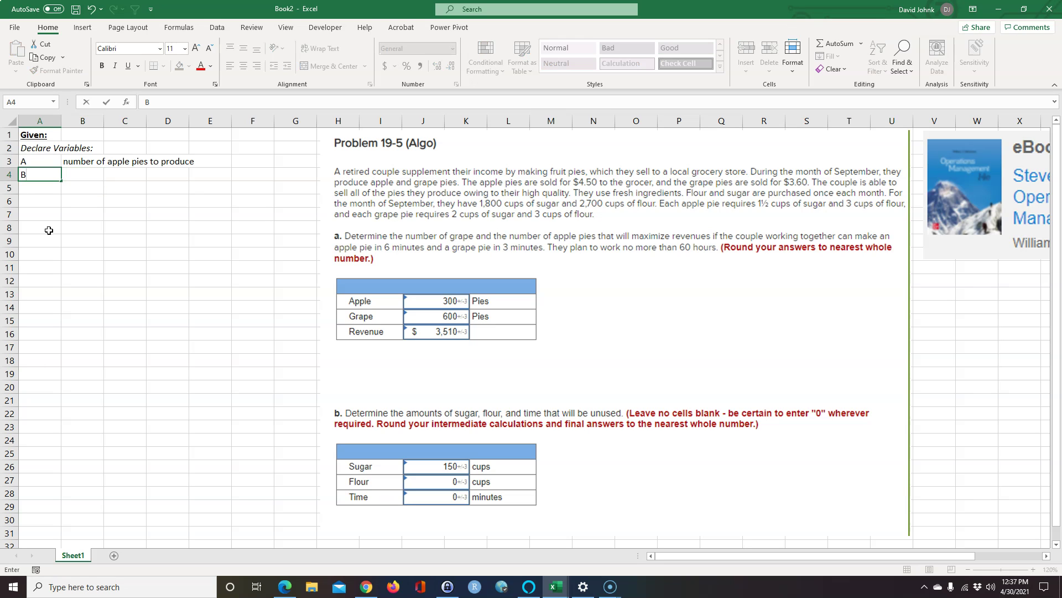
key(BackSpace)
text(G)
key(Tab)
text(n)
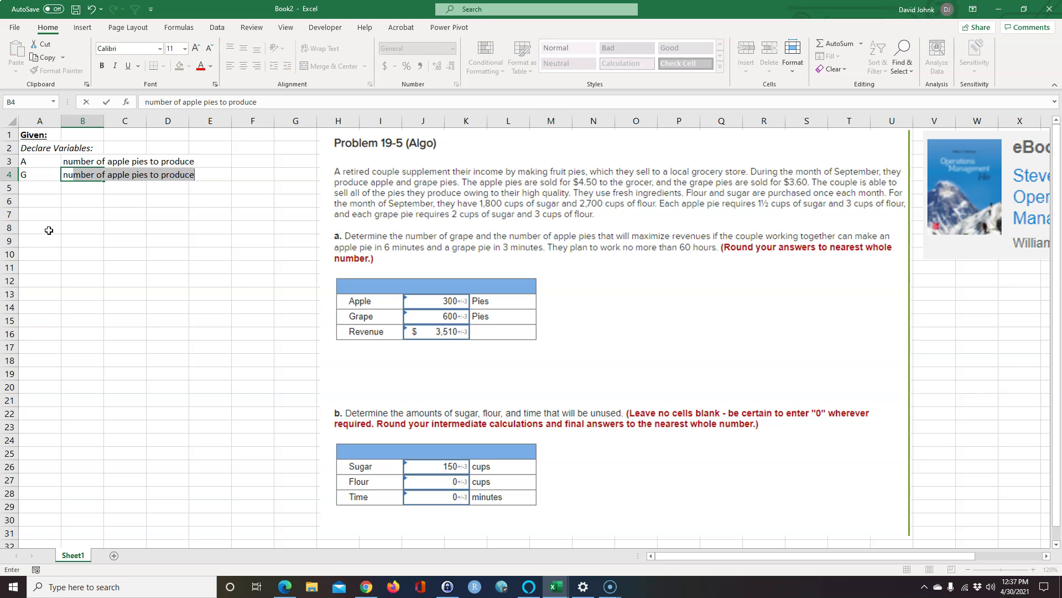
double_click(83, 175)
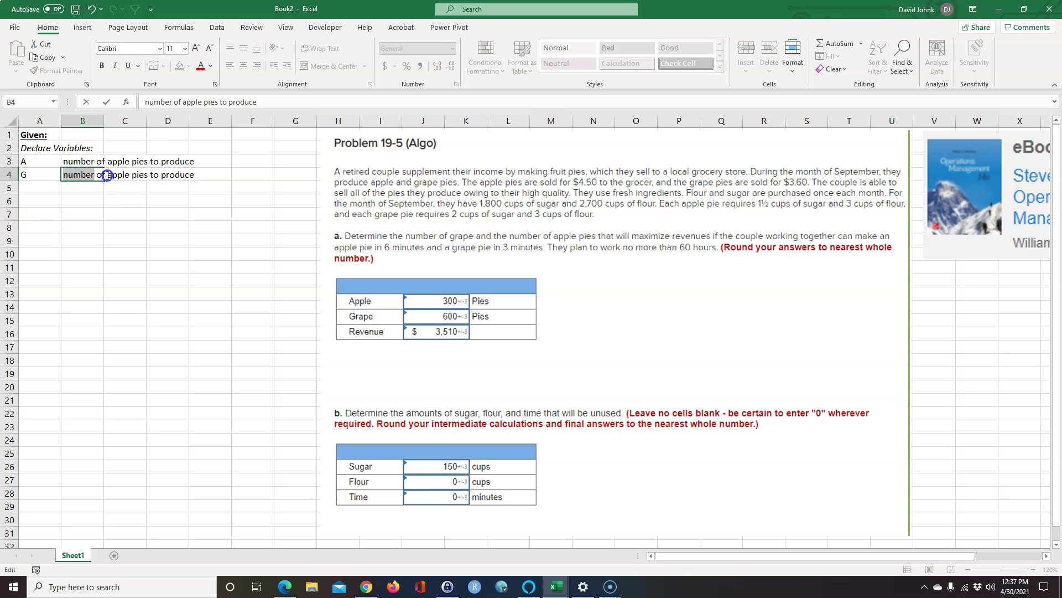
drag(107, 176, 131, 178)
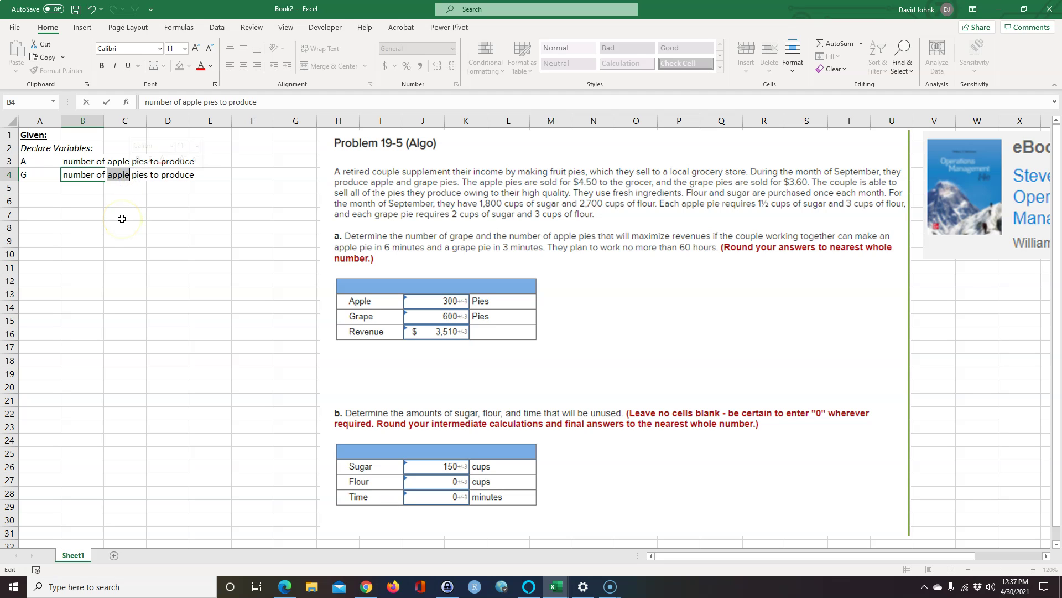
text(grape)
key(Return)
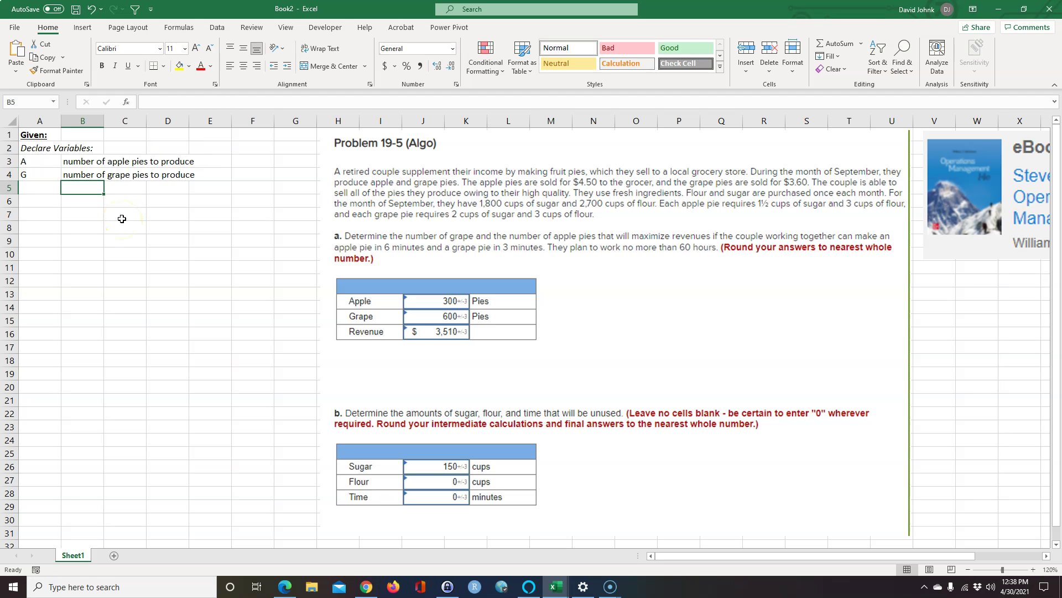
drag(42, 161, 52, 173)
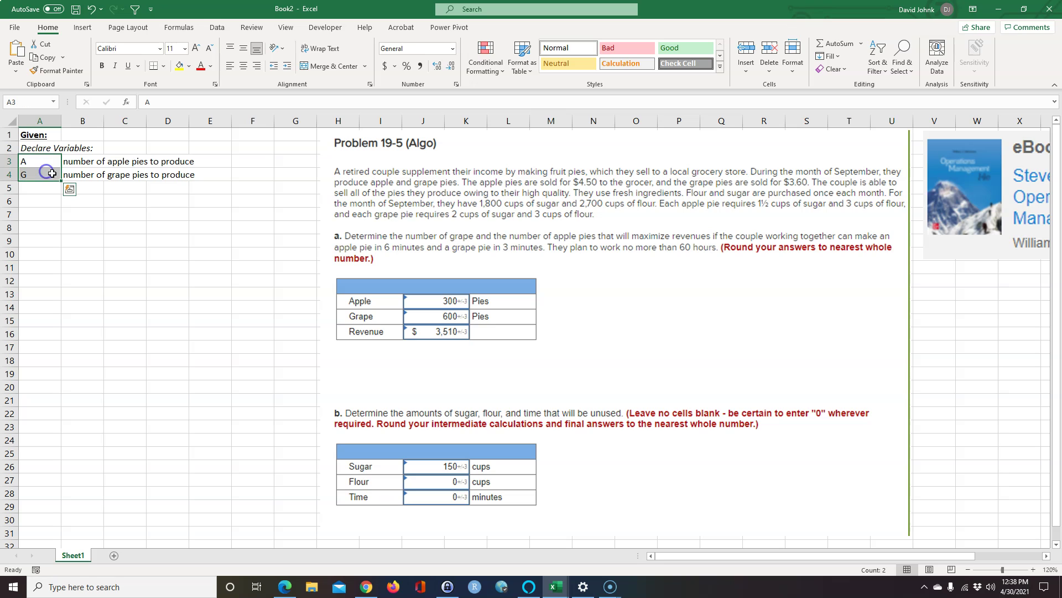
click(42, 173)
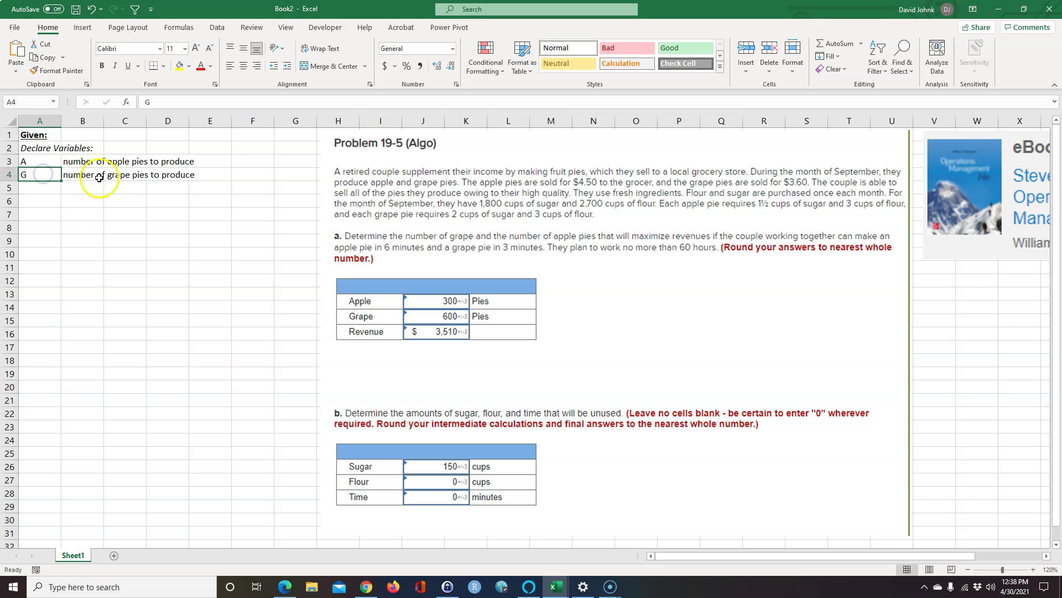
click(85, 227)
click(36, 200)
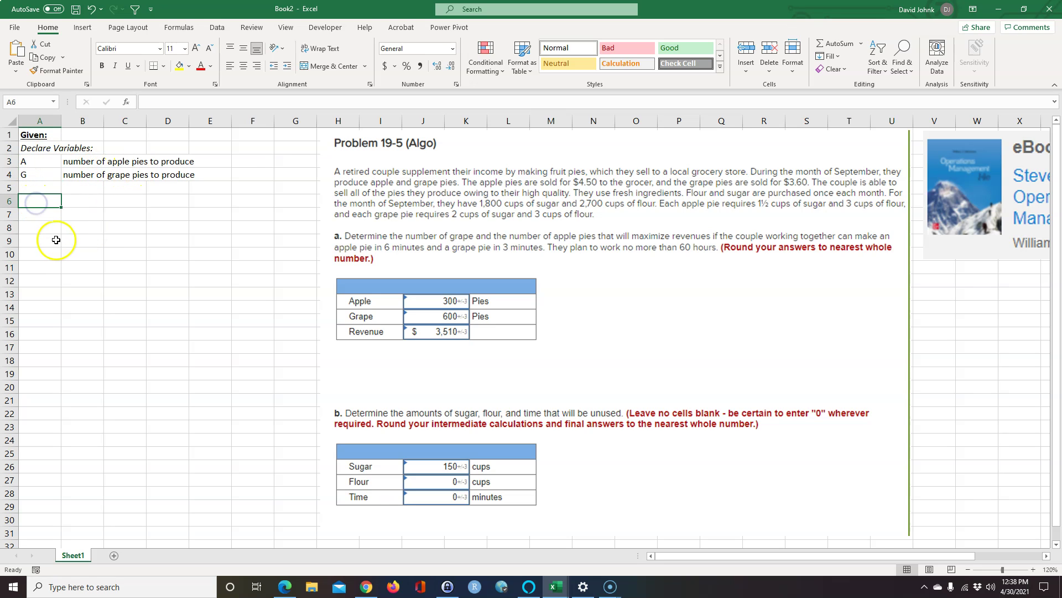
drag(37, 162, 41, 174)
click(40, 165)
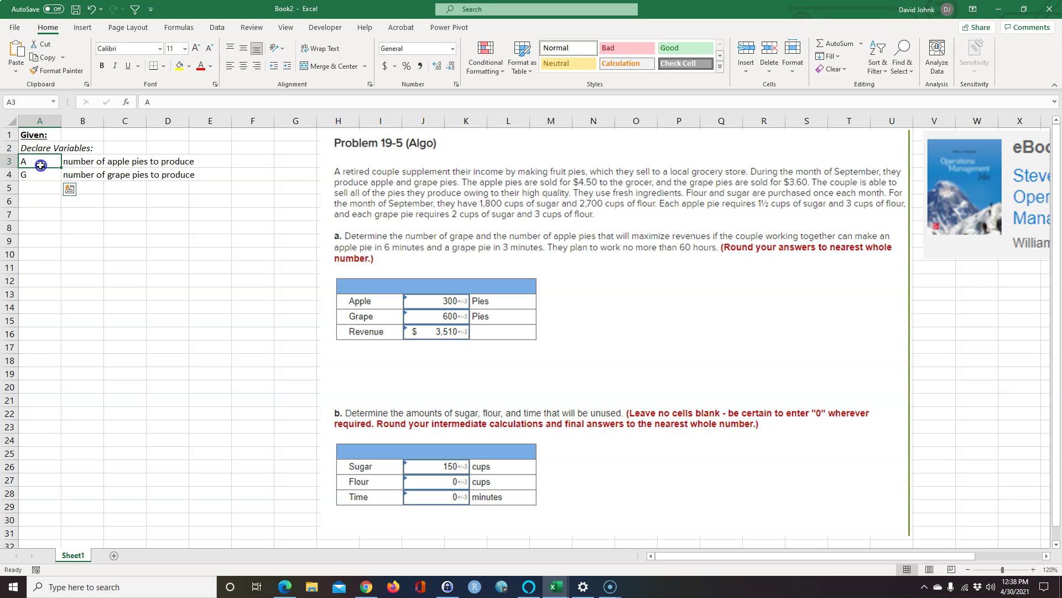
click(34, 203)
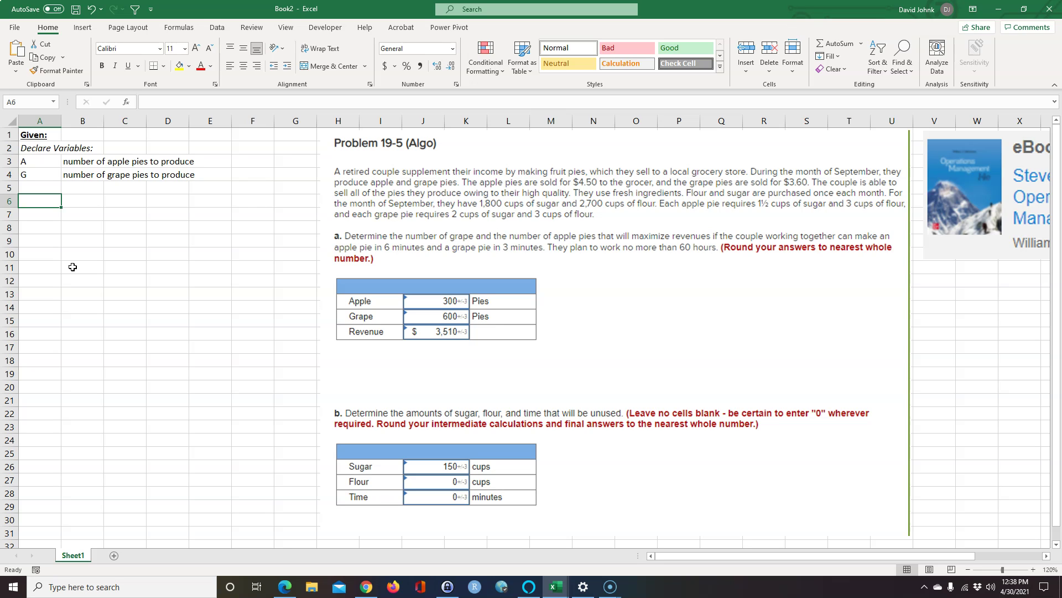
Enter the column headings A in cell B6 and G in cell C6.
click(82, 201)
text(A)
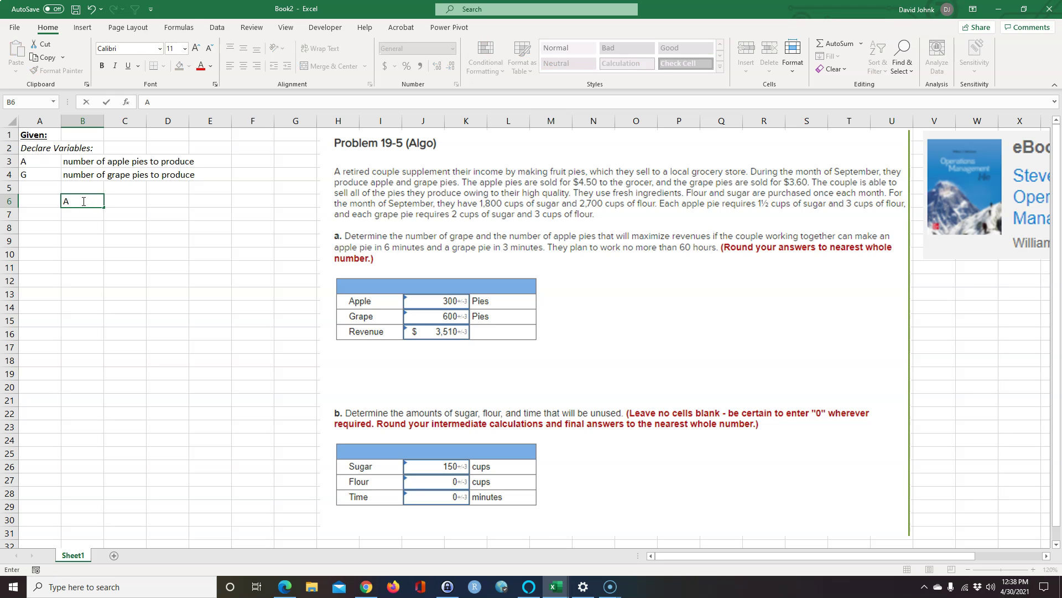
key(Tab)
text(G)
key(Return)
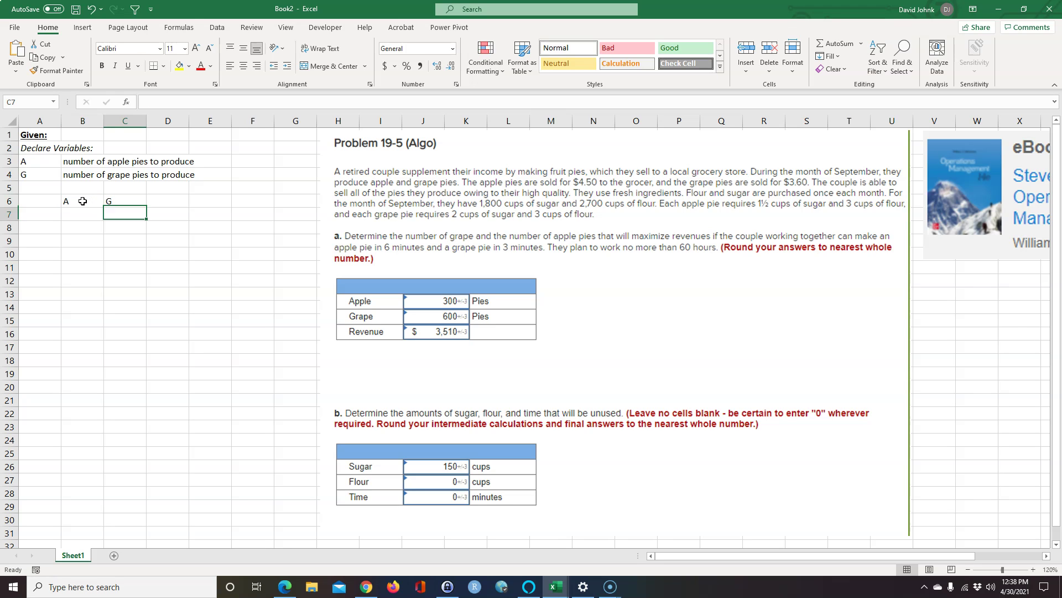
Label cell A7 "Objective Function (Z)" and autofit column A to its contents.
key(Left)
key(Left)
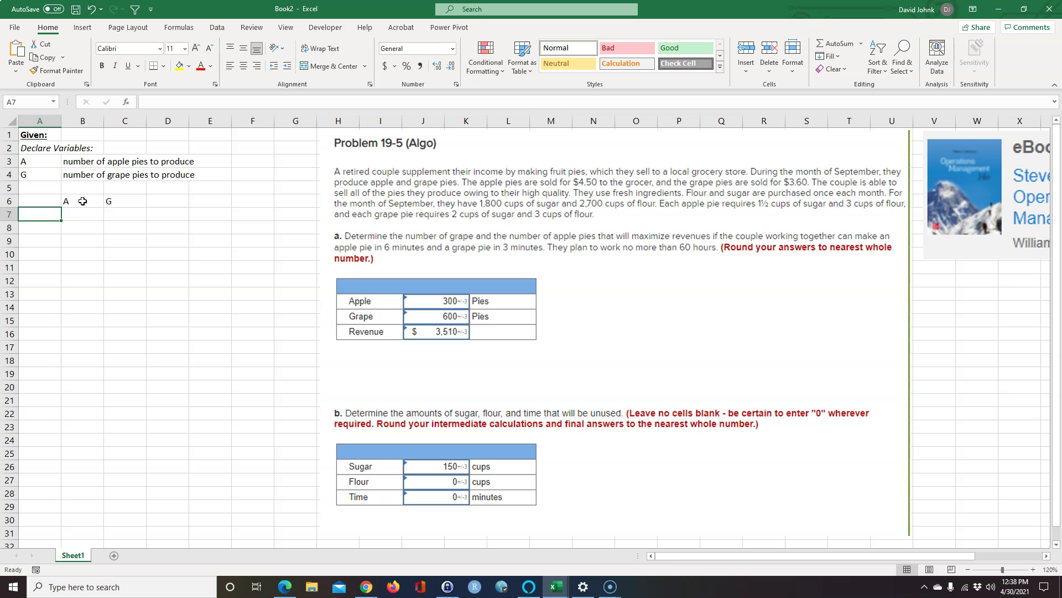
text(Objective Function (Z)
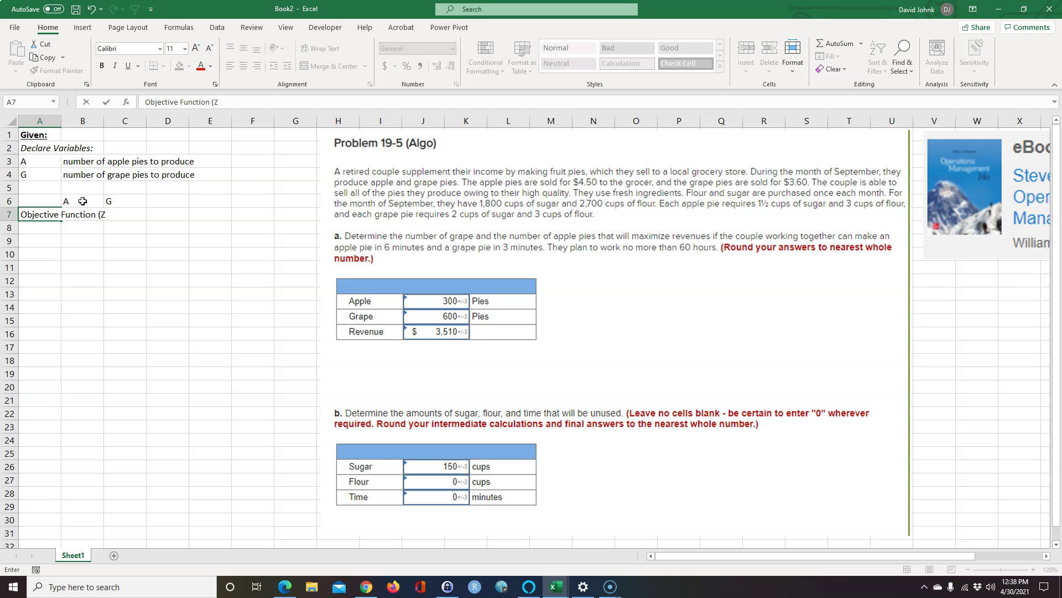
key(Return)
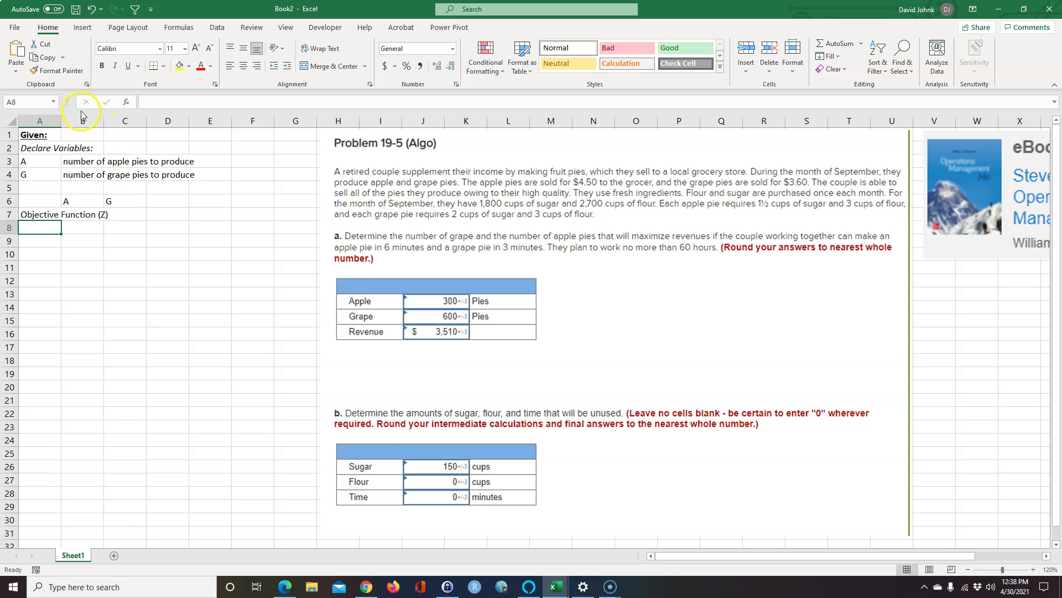
double_click(61, 121)
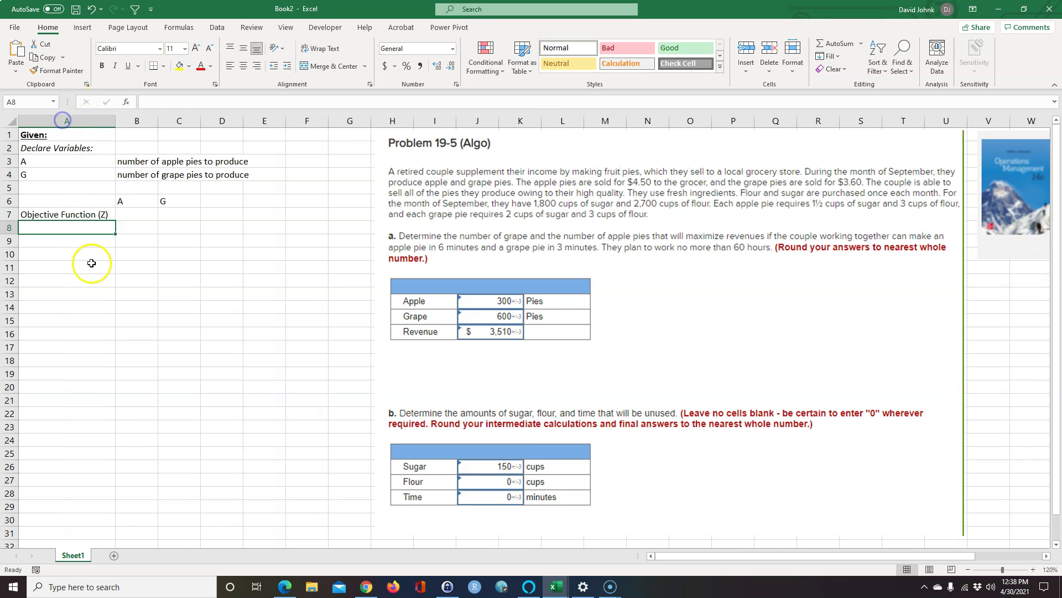
Enter the pie selling prices as objective function coefficients: $4.50 in cell B7 and $3.60 in cell C7.
click(135, 215)
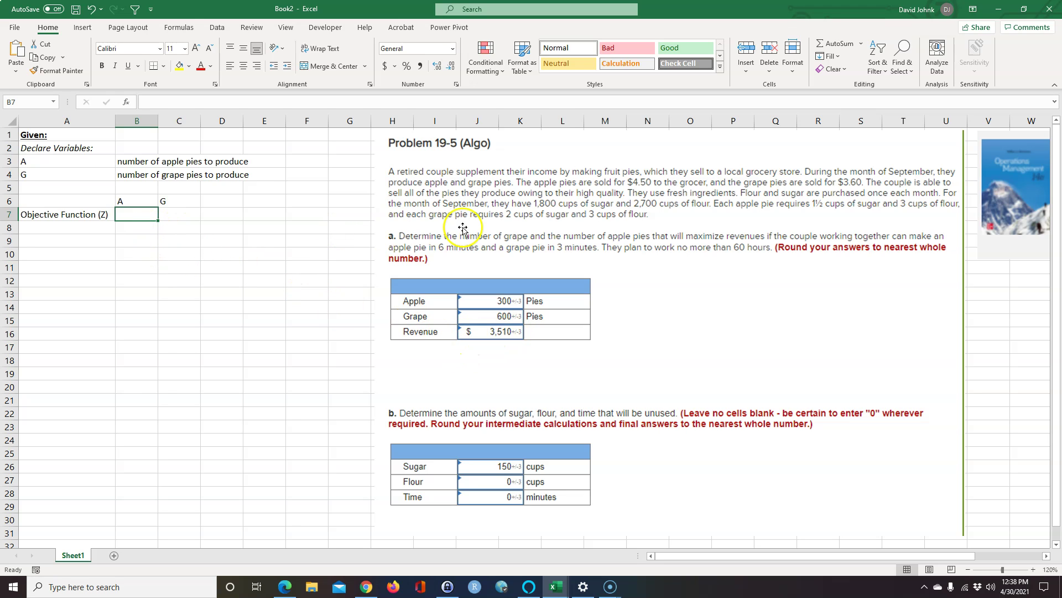
click(37, 162)
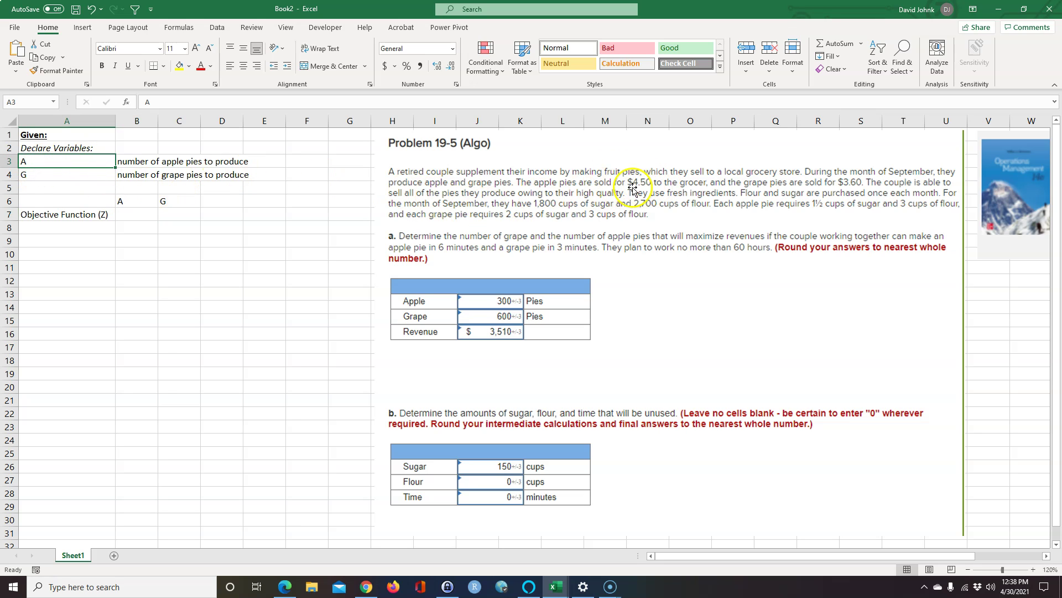
click(131, 217)
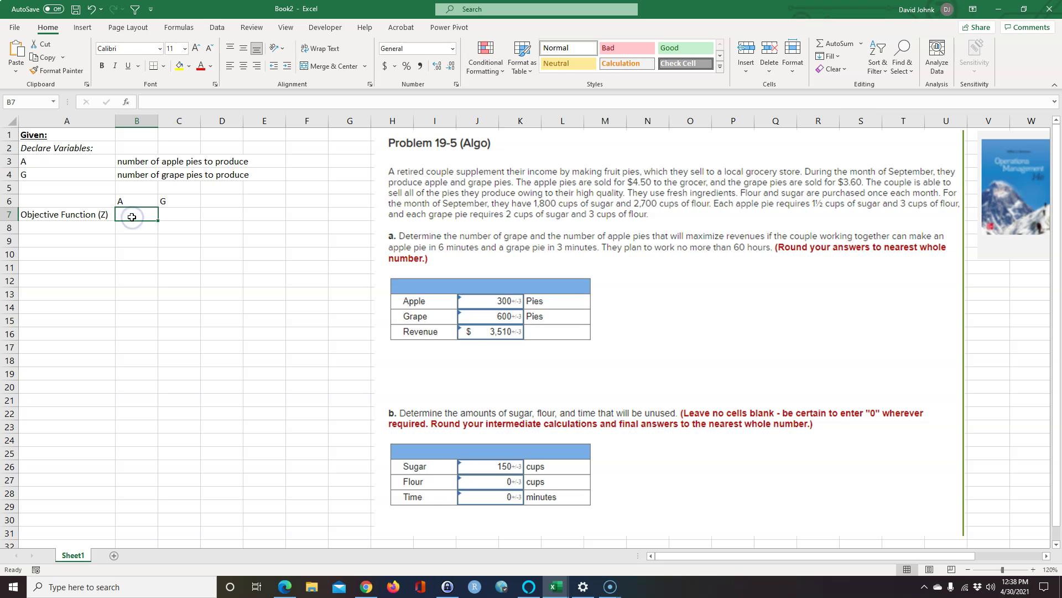
text($4.50)
key(Return)
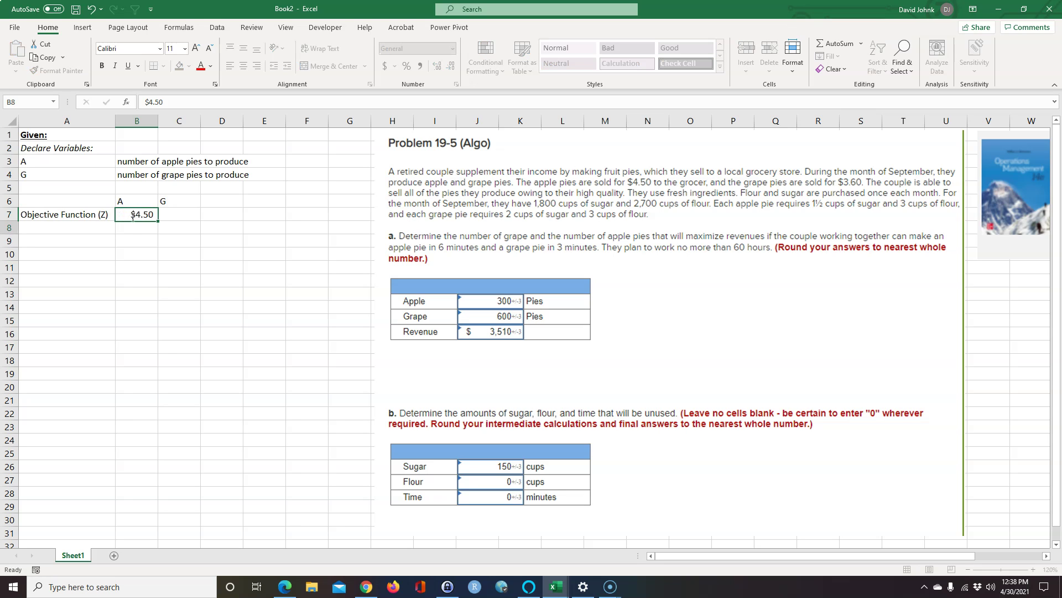
key(Up)
key(Right)
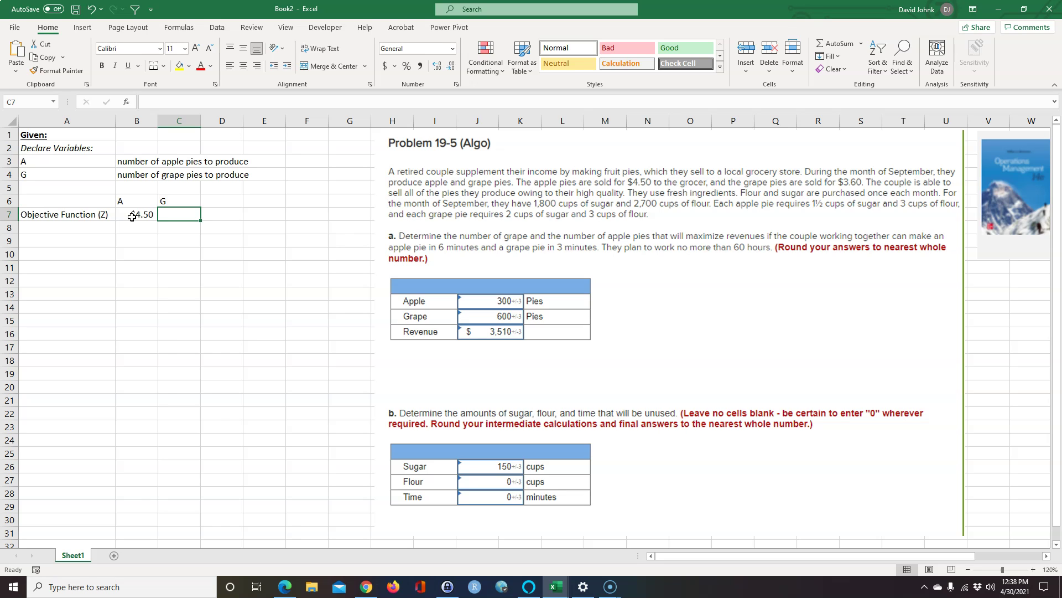
text($)
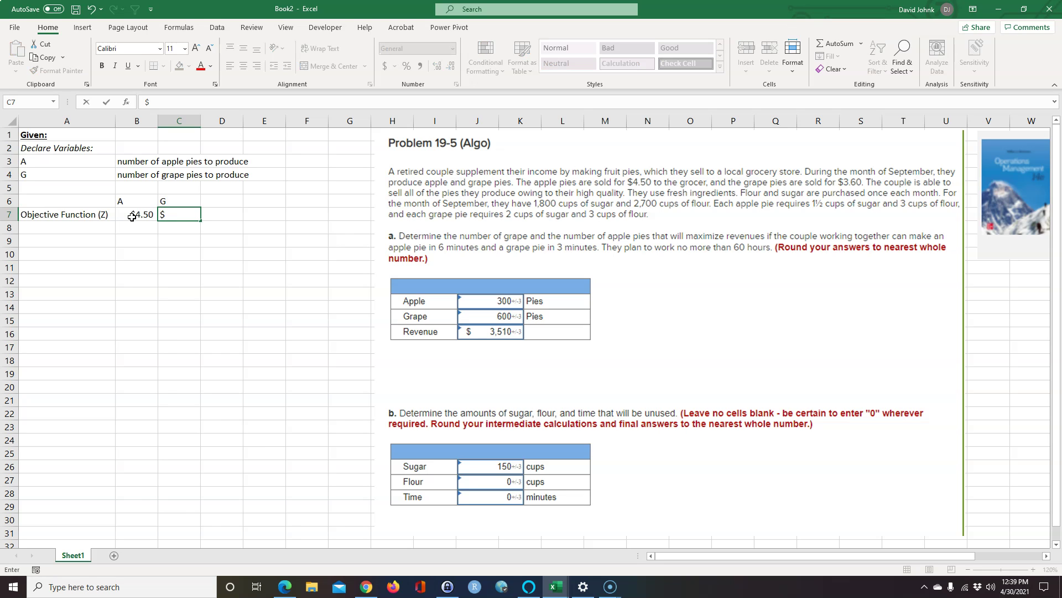
text(3.60)
key(Return)
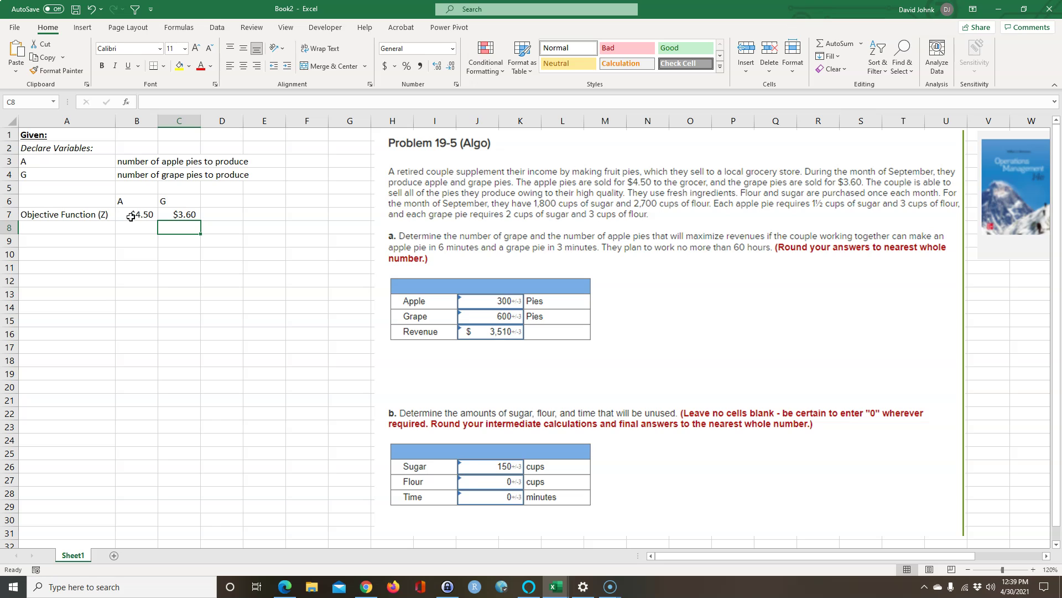
Enter "maximize" in cell D7 as the direction of the objective function.
click(108, 320)
click(221, 217)
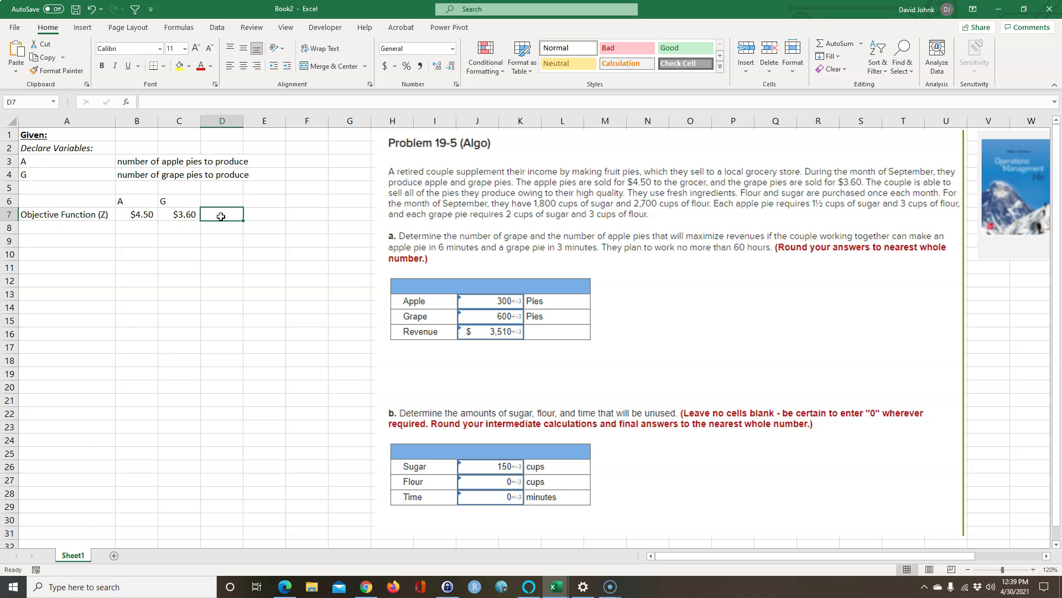
text(miz)
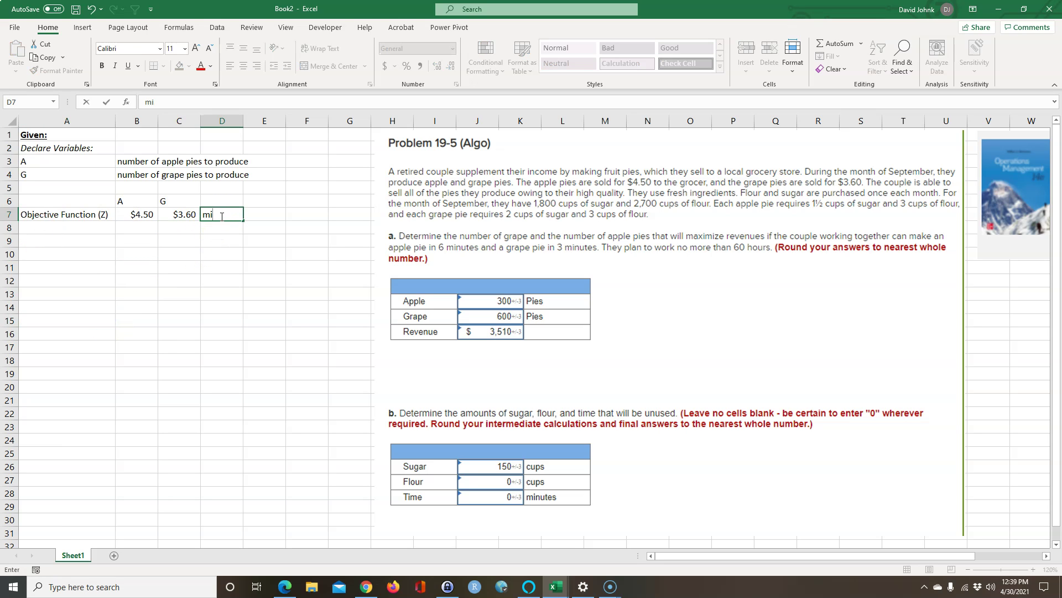
key(BackSpace)
key(BackSpace)
text(aximize)
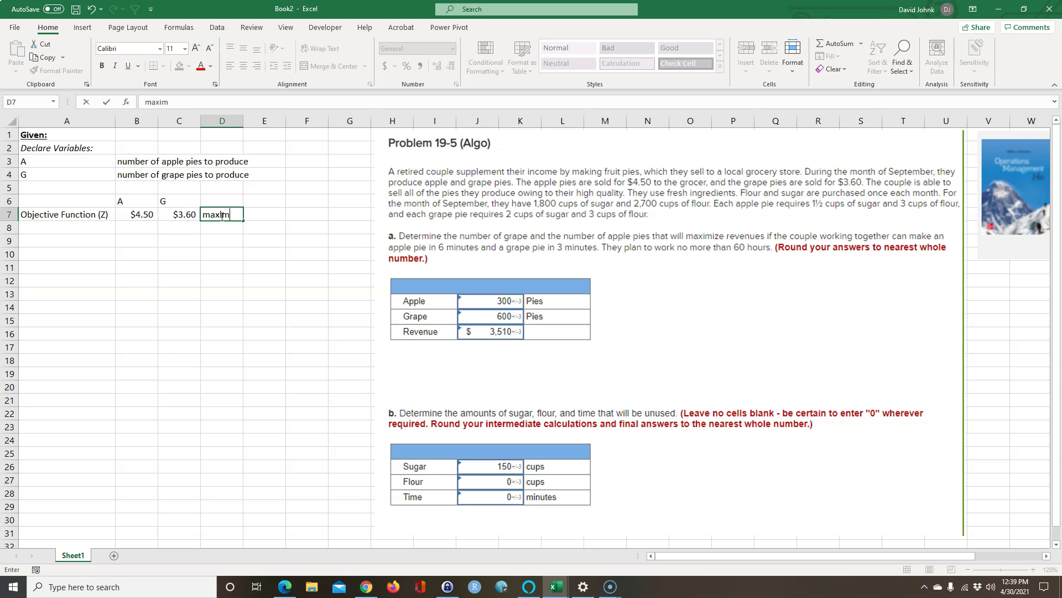
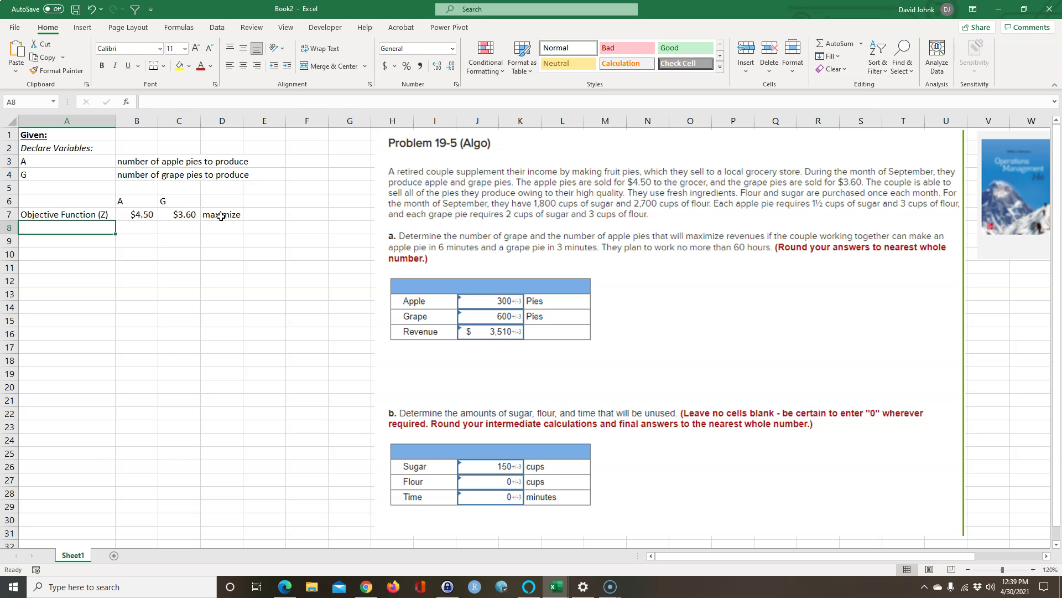
Label the constraint rows Sugar, Flour and Time in cells A8 to A10.
text(Sugar)
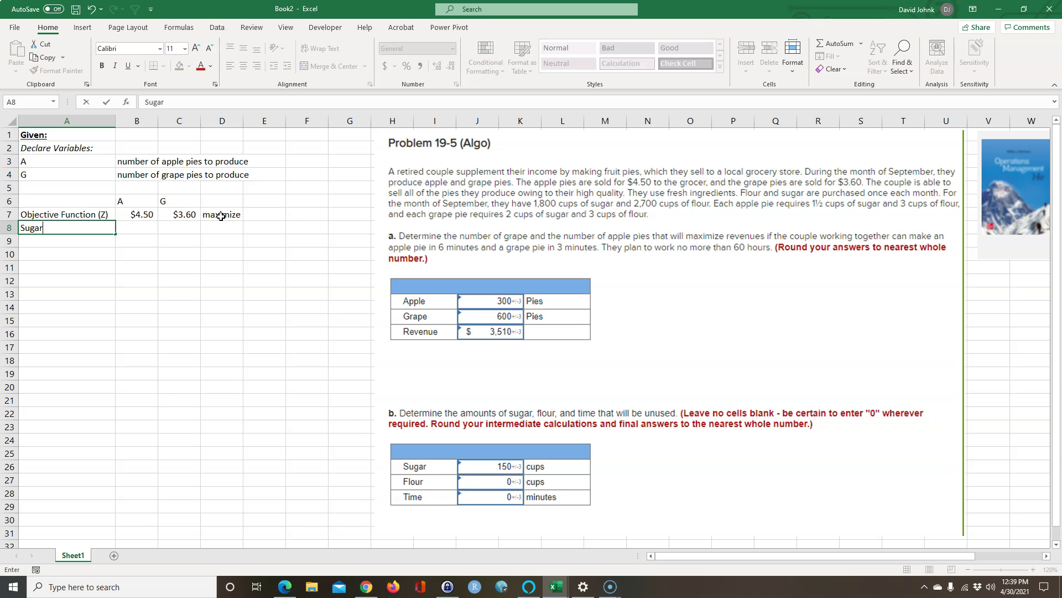
key(Return)
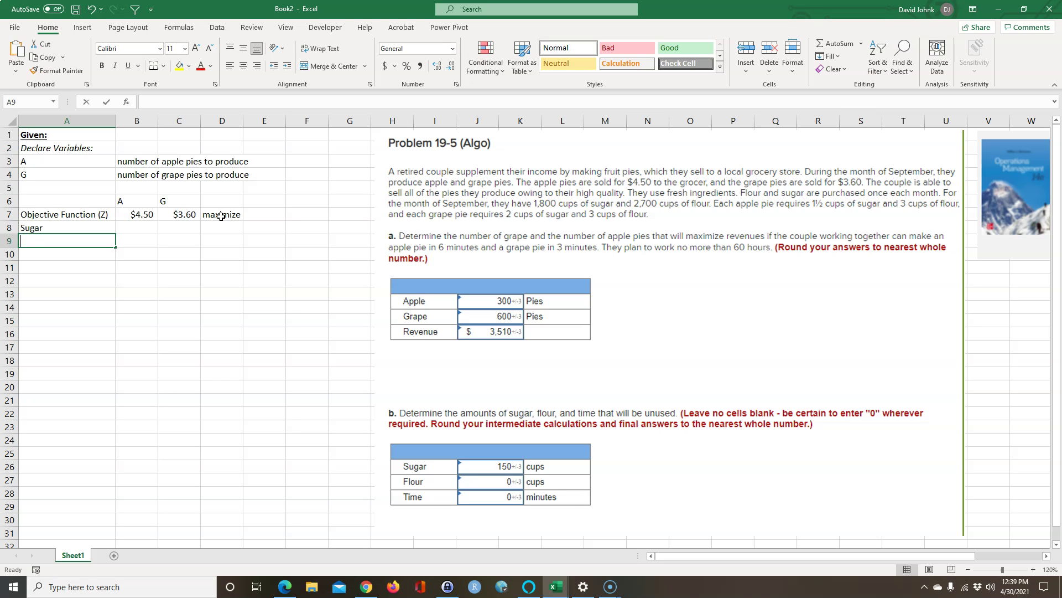
text(Flu)
key(Return)
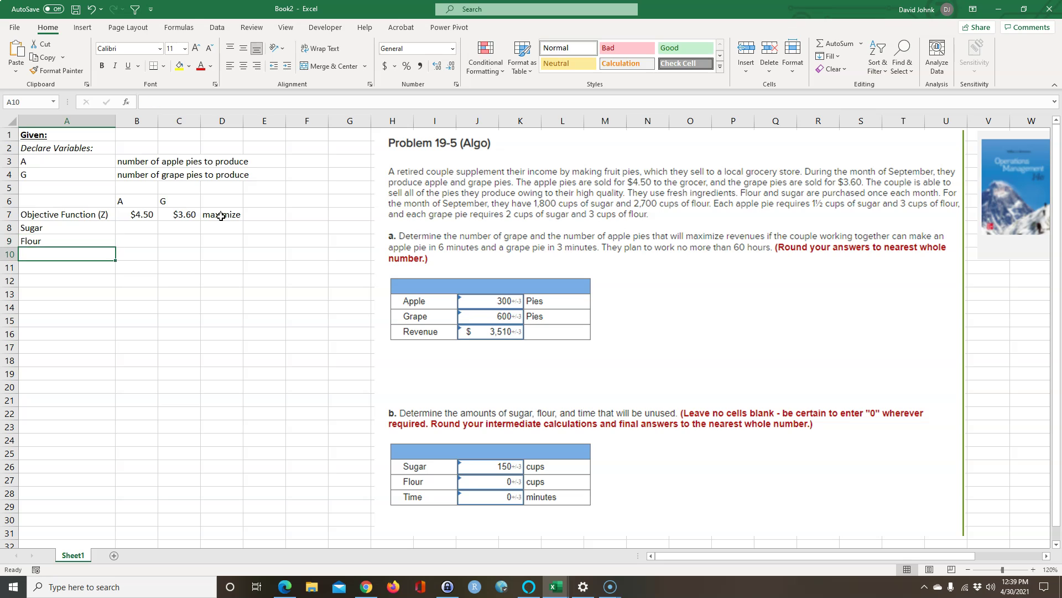
key(Up)
key(Up)
key(Right)
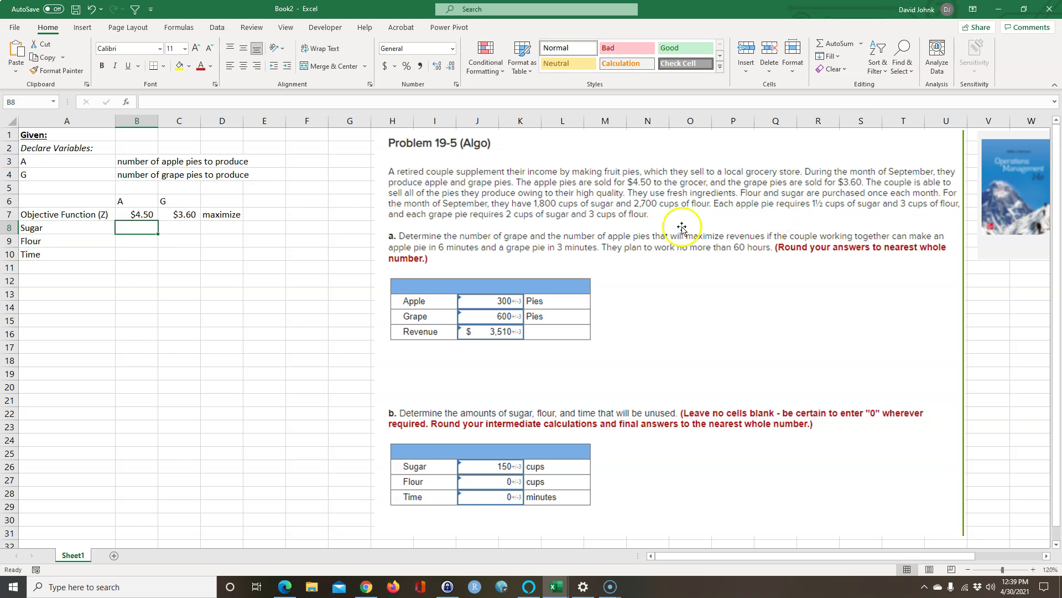
Enter "<+" in D8 and the resource limits 1800, 2700 and =60*60 in cells E8 to E10.
click(210, 228)
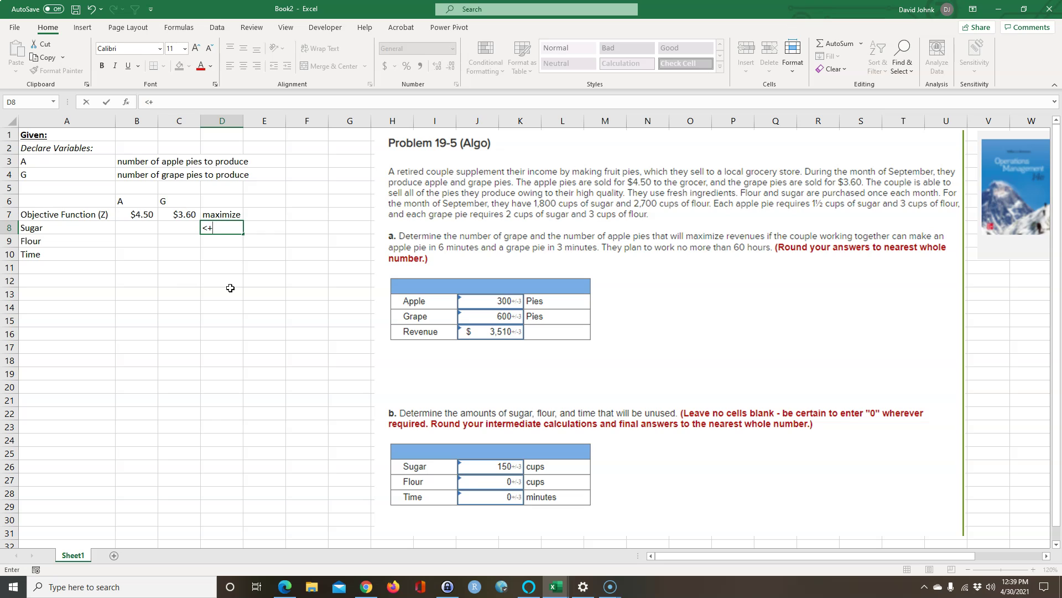
key(ctrl+Return)
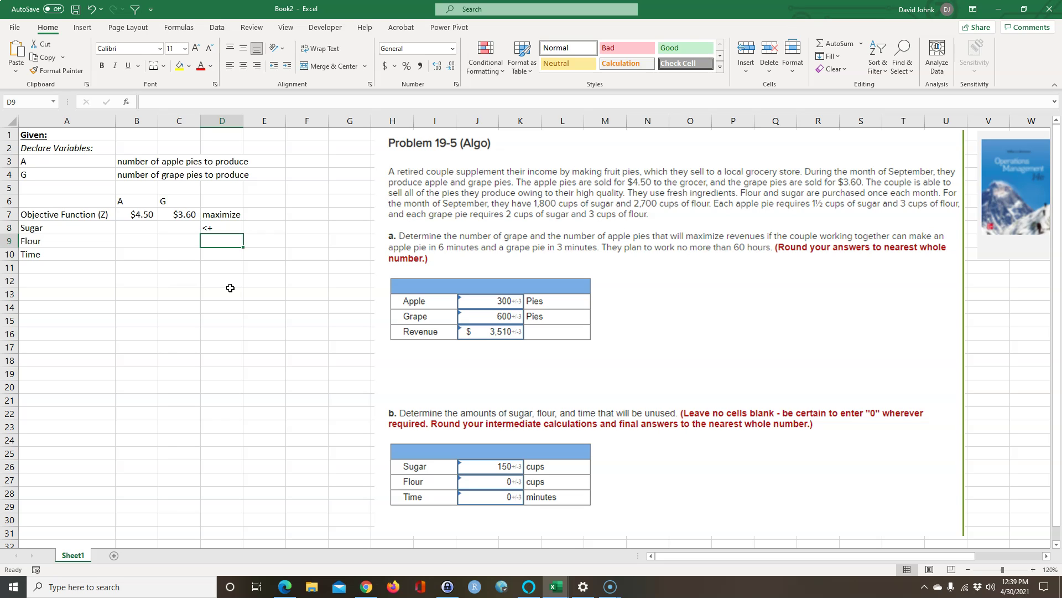
key(Tab)
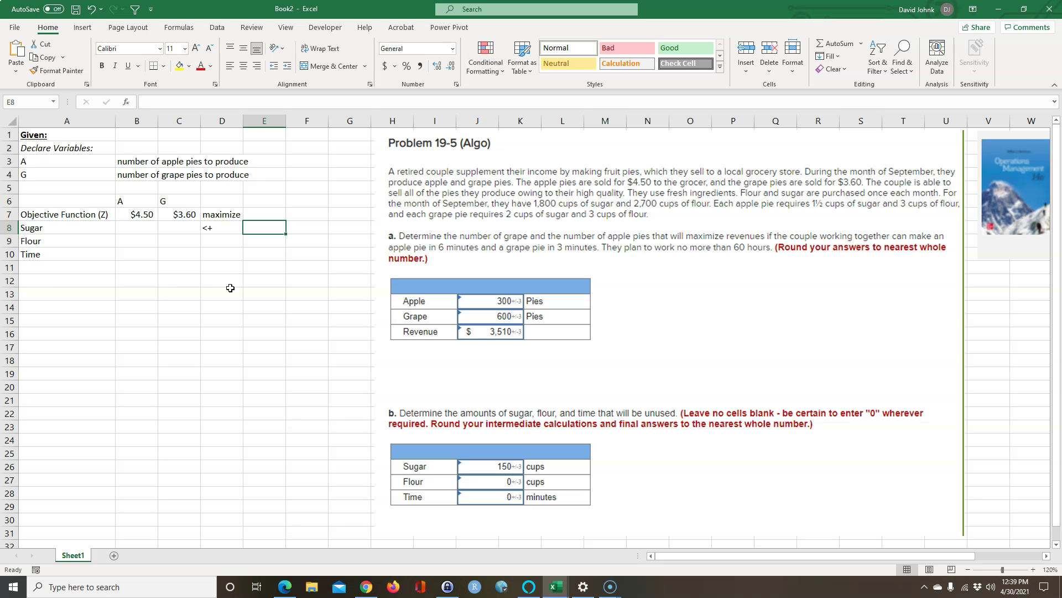
text(1800)
key(Return)
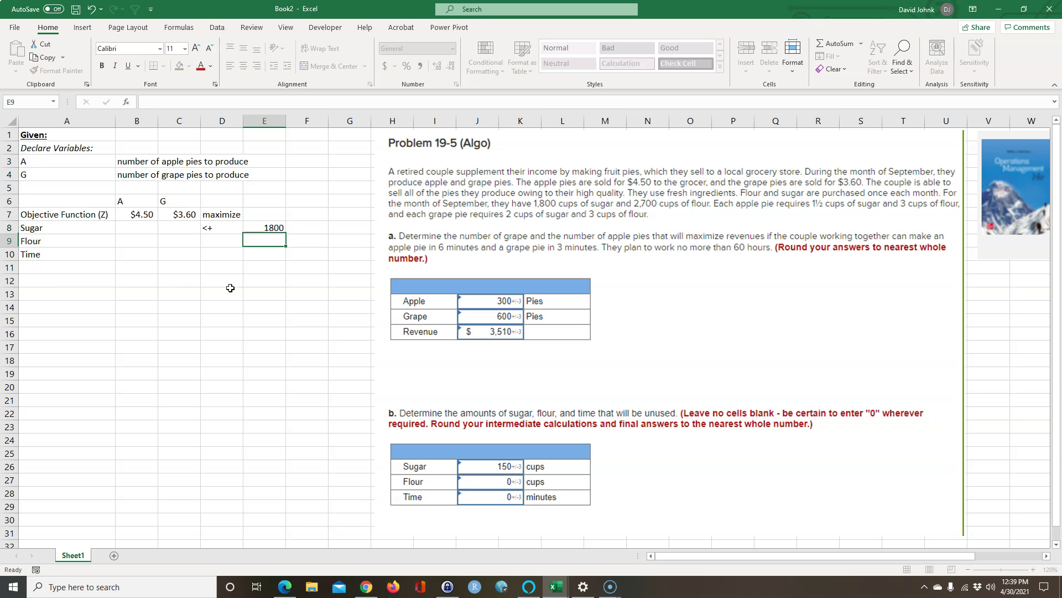
text(2700)
key(Return)
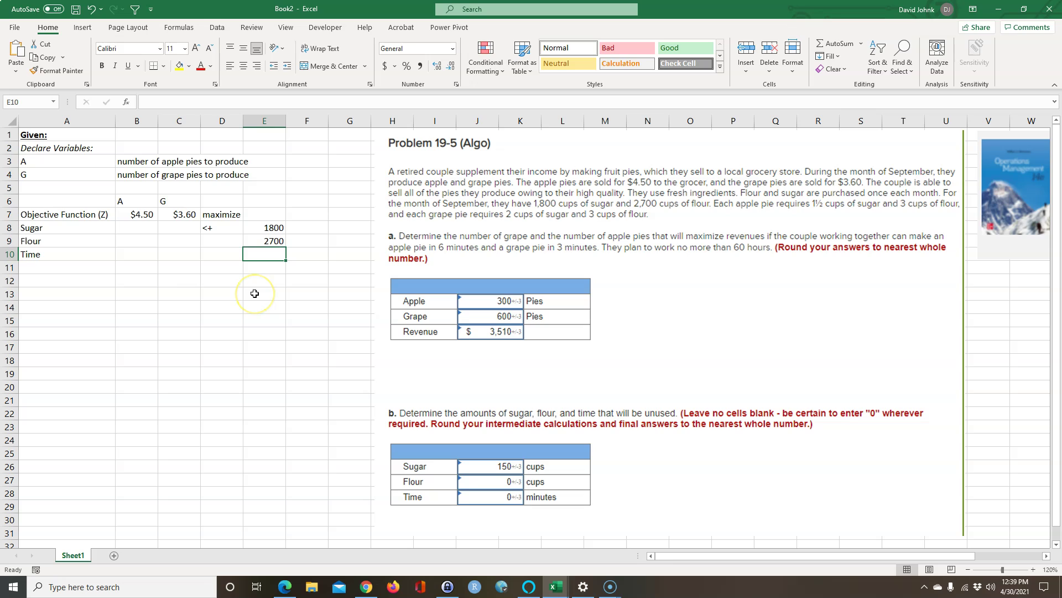
text(=60*60)
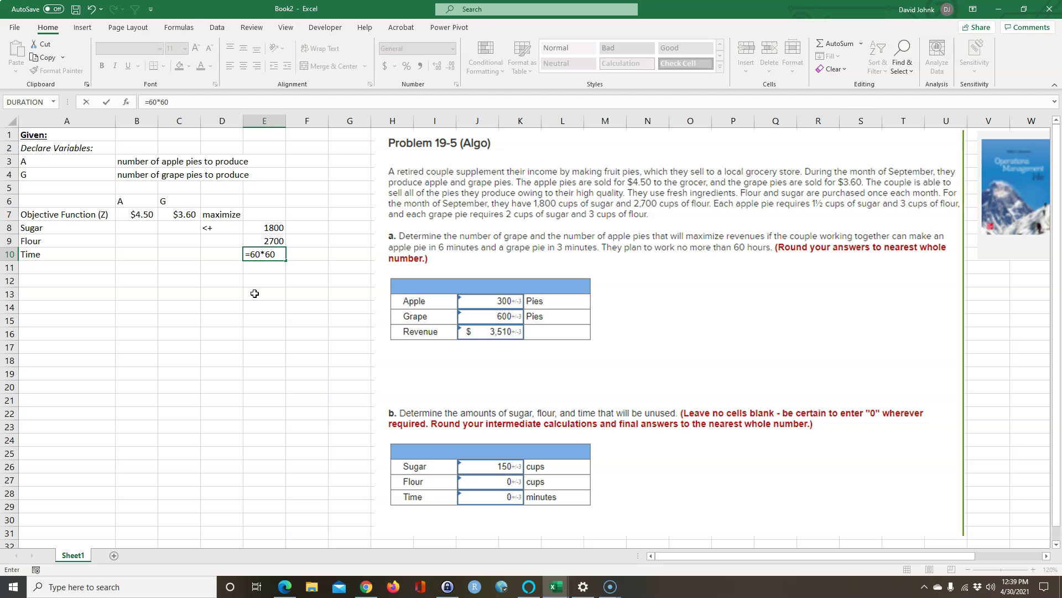
key(Return)
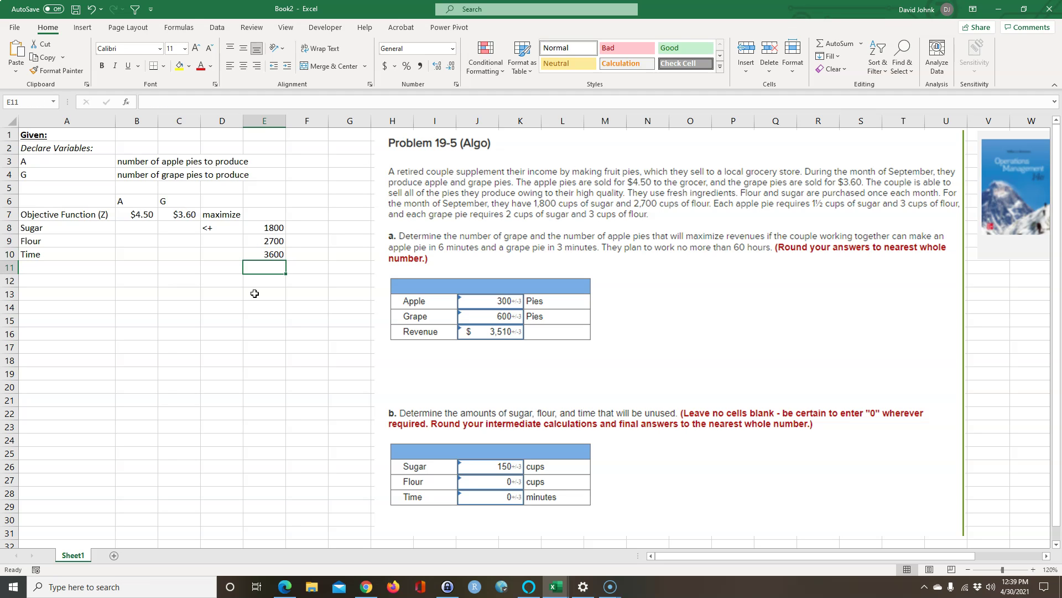
Enter the limit units in column F: cups in F8, cups in F9 and minutes in F10.
click(310, 229)
text(cups)
key(Return)
text(cups)
key(Return)
text(ho)
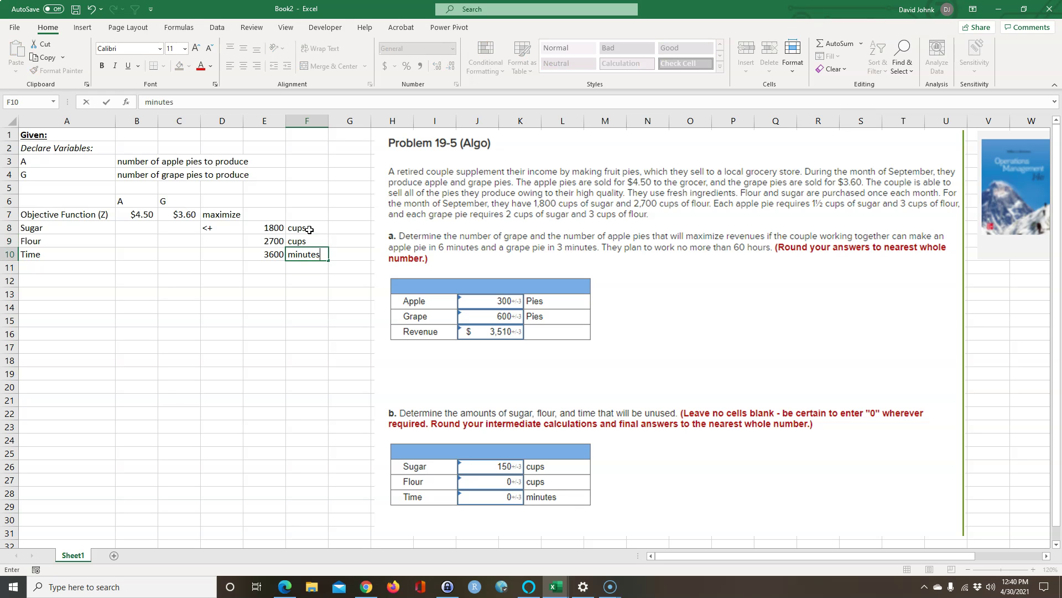
text(nutes)
key(Return)
Correct the operator in cell D8 to <= and copy it down through D10.
click(275, 258)
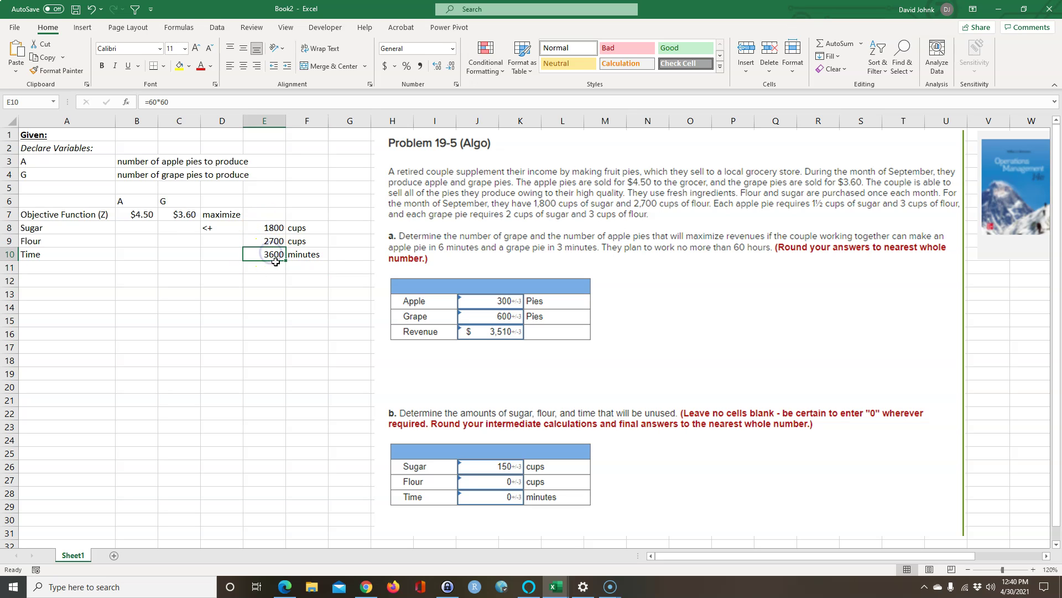
click(222, 229)
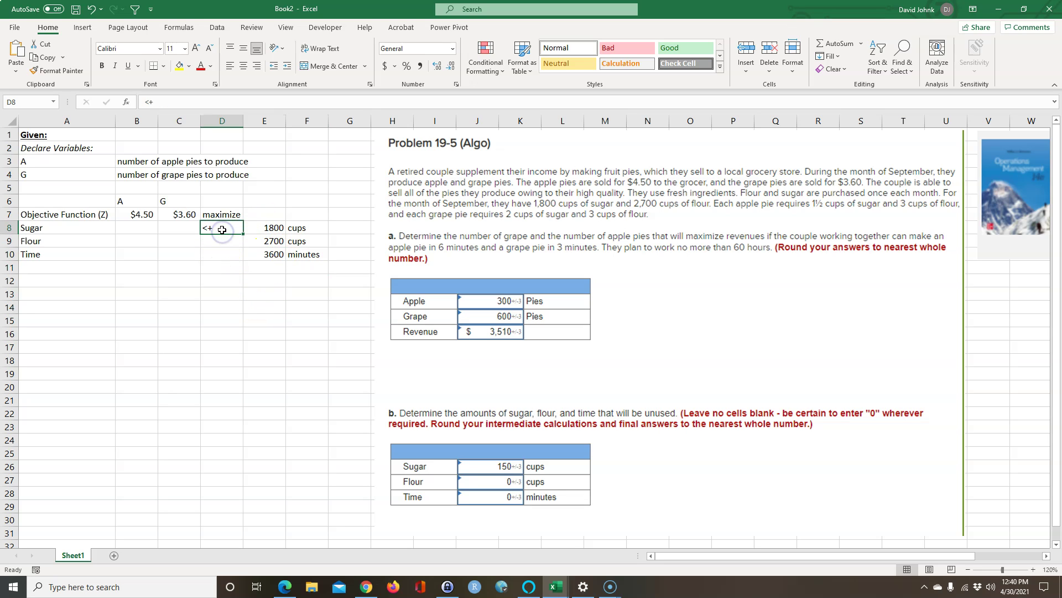
key(BackSpace)
text(=)
key(Return)
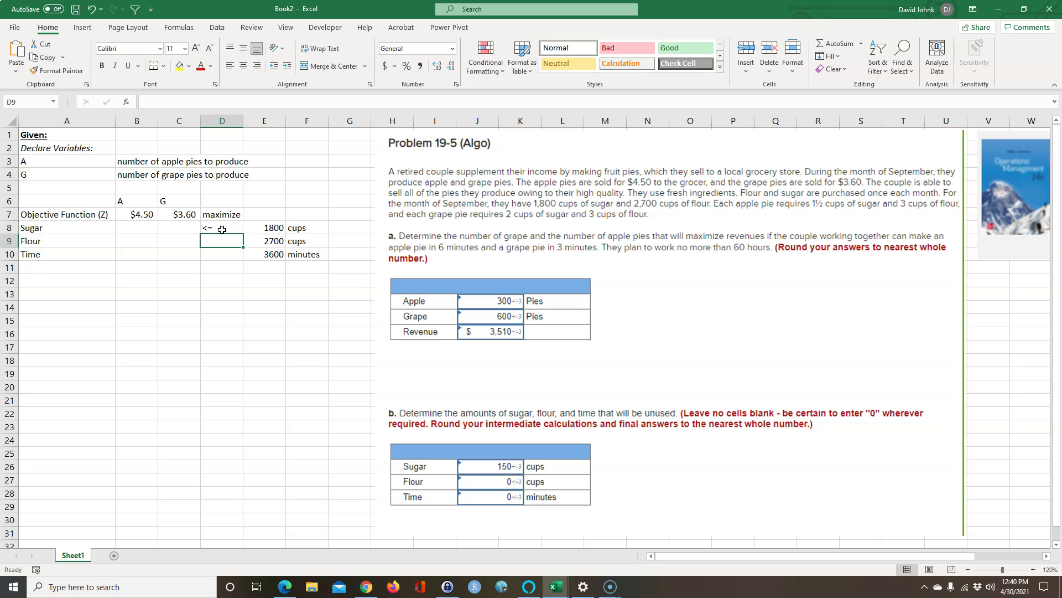
click(229, 228)
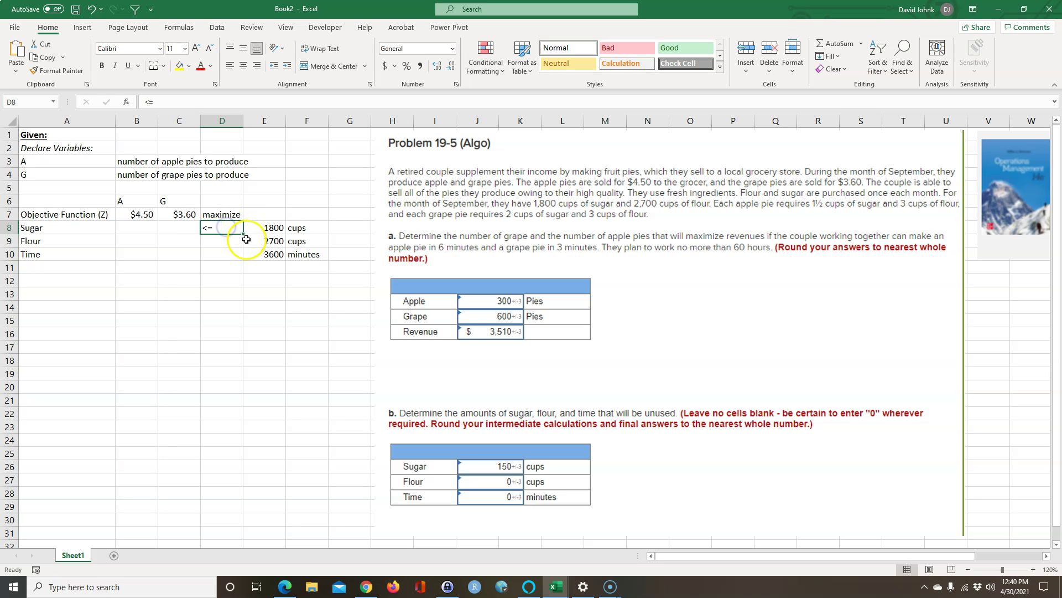
drag(244, 234, 244, 259)
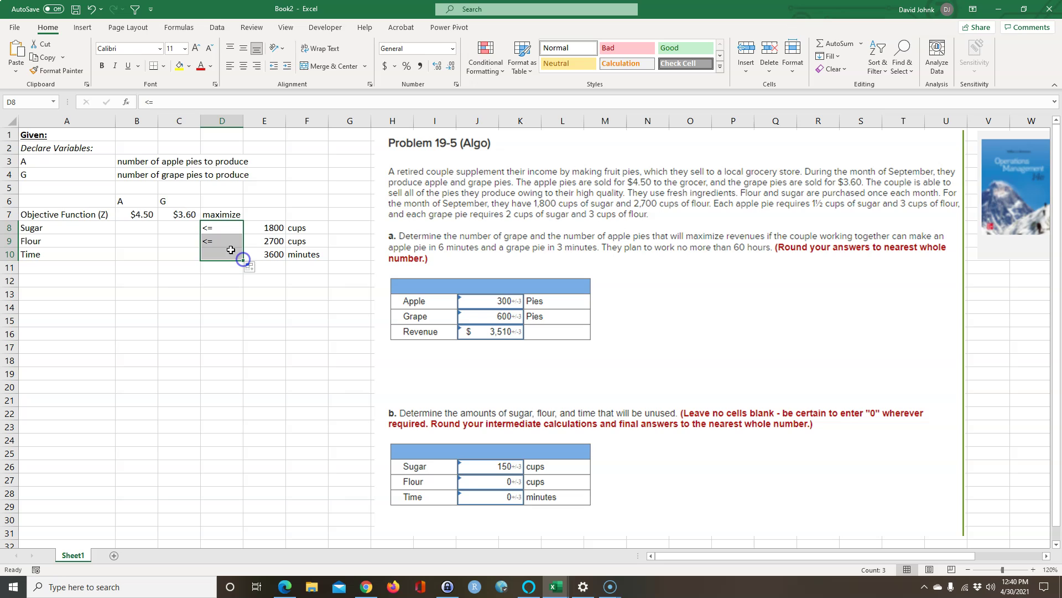
click(274, 256)
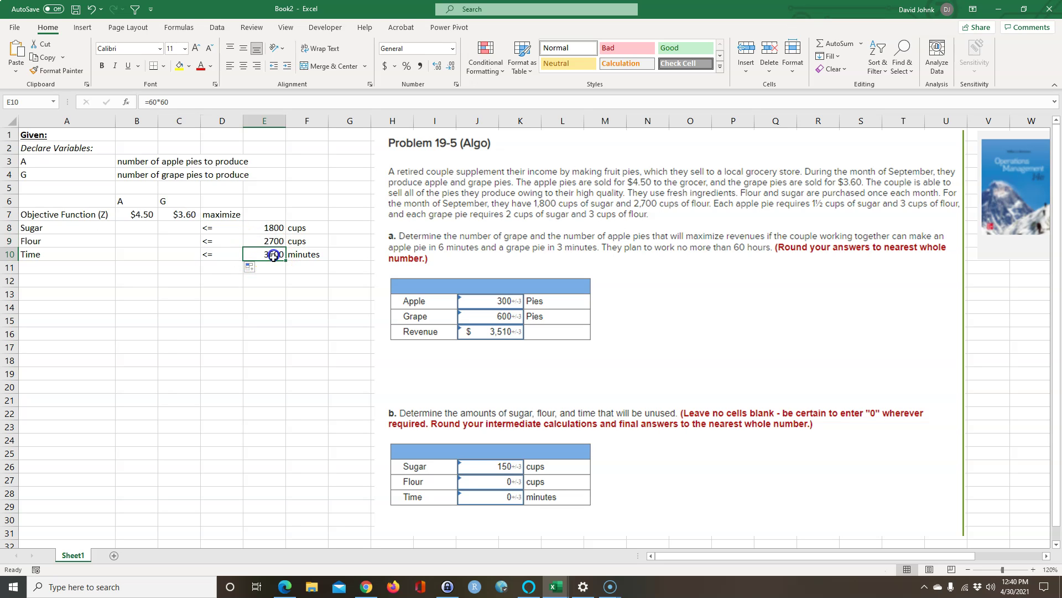
drag(265, 234, 264, 258)
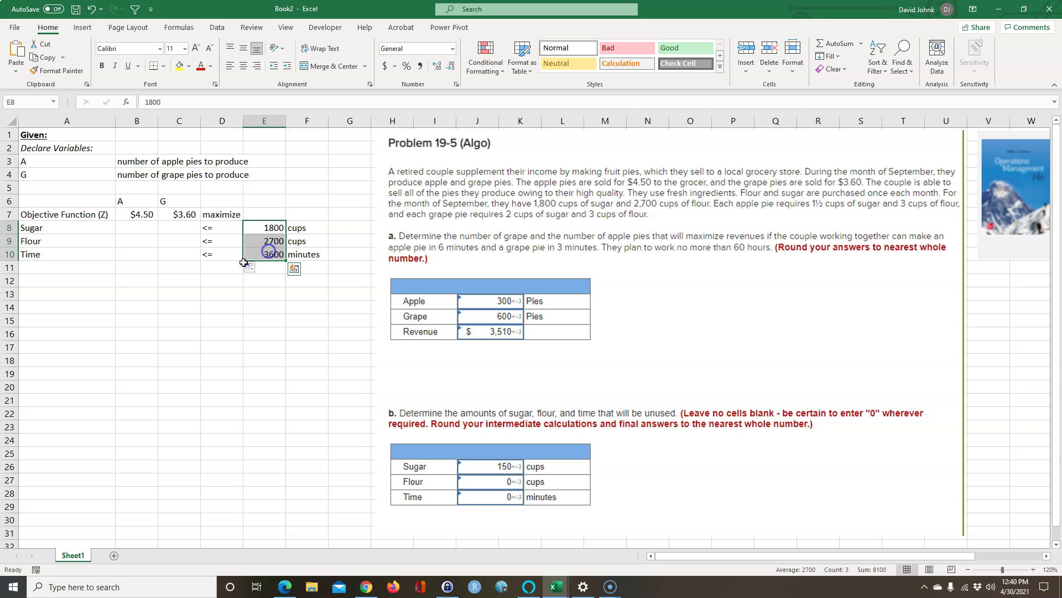
click(135, 228)
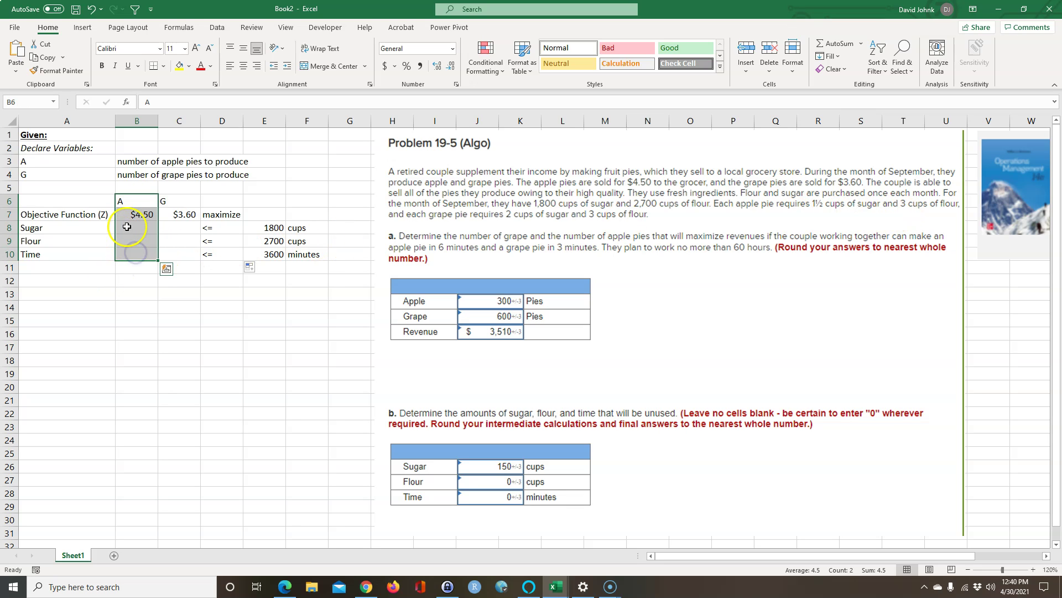
Enter the apple pie requirements in column B: 1.5 for sugar, 3 for flour and 6 for time.
click(127, 229)
text(1.5)
key(Return)
text(.\3)
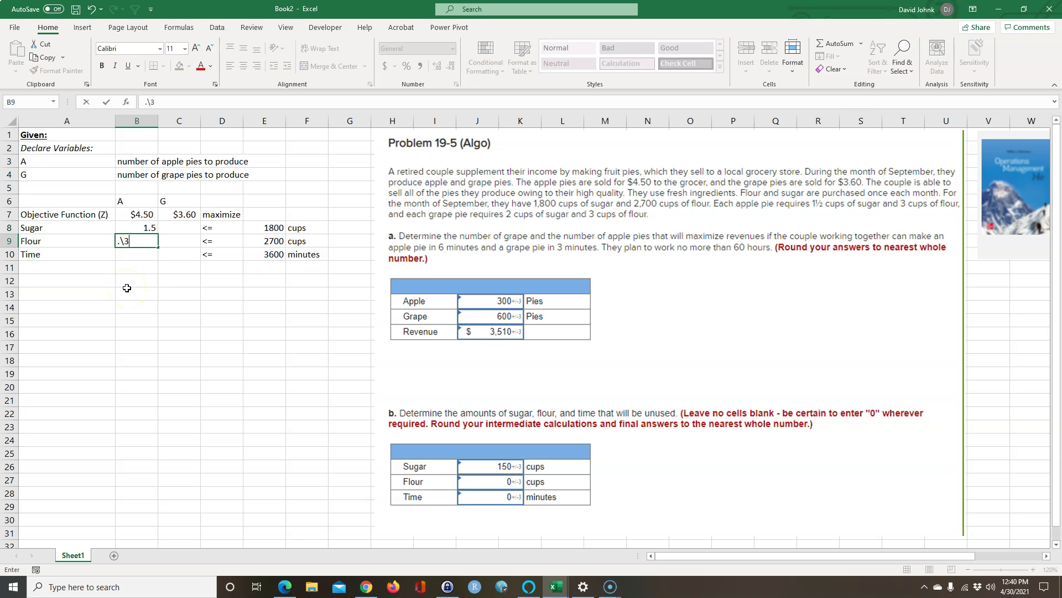
key(Return)
key(Up)
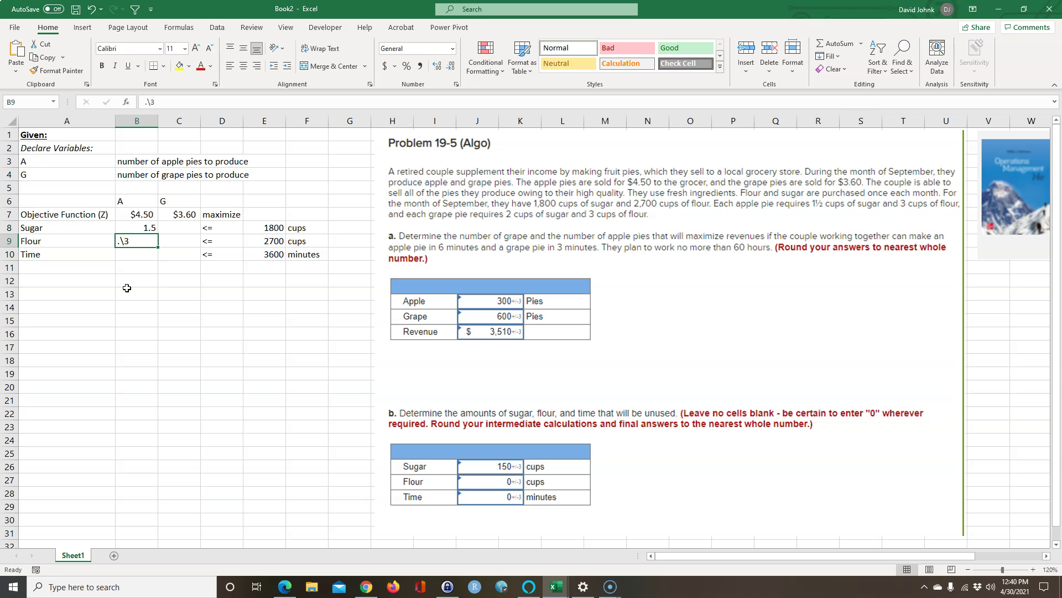
text(3)
key(Return)
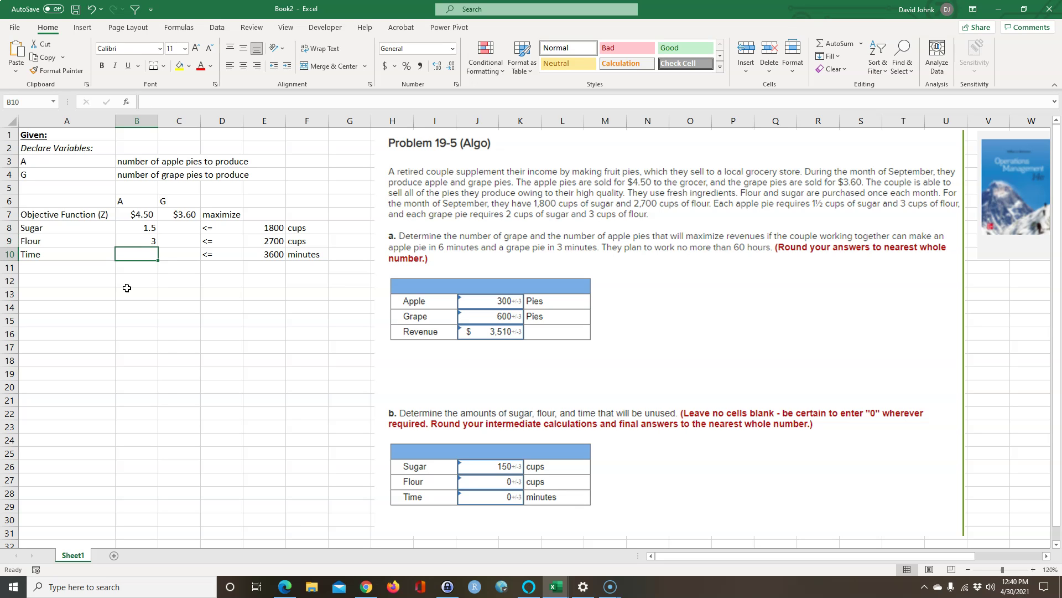
text(6)
key(Return)
Enter the grape pie requirements in column C: 2 for sugar, 3 for flour and 3 for time.
key(Up)
key(Up)
key(Up)
key(Right)
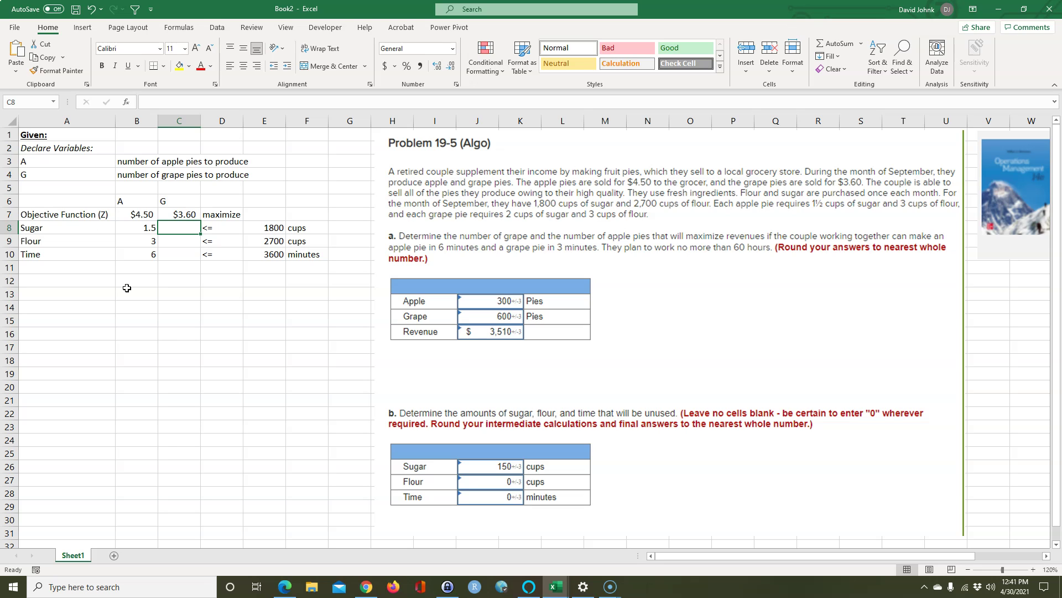
text(2)
key(Return)
text(3)
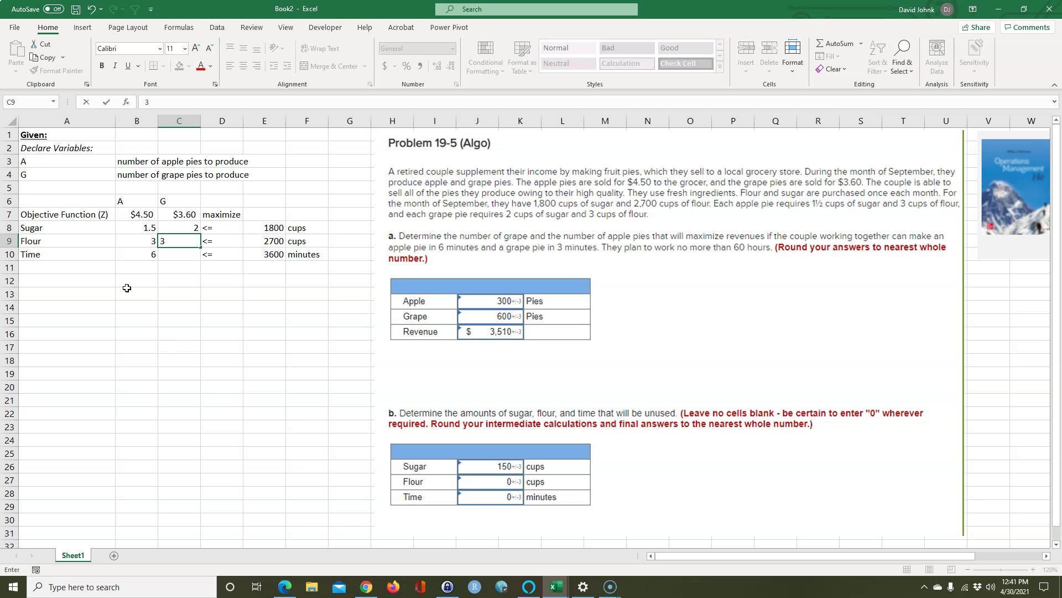
key(Return)
text(2)
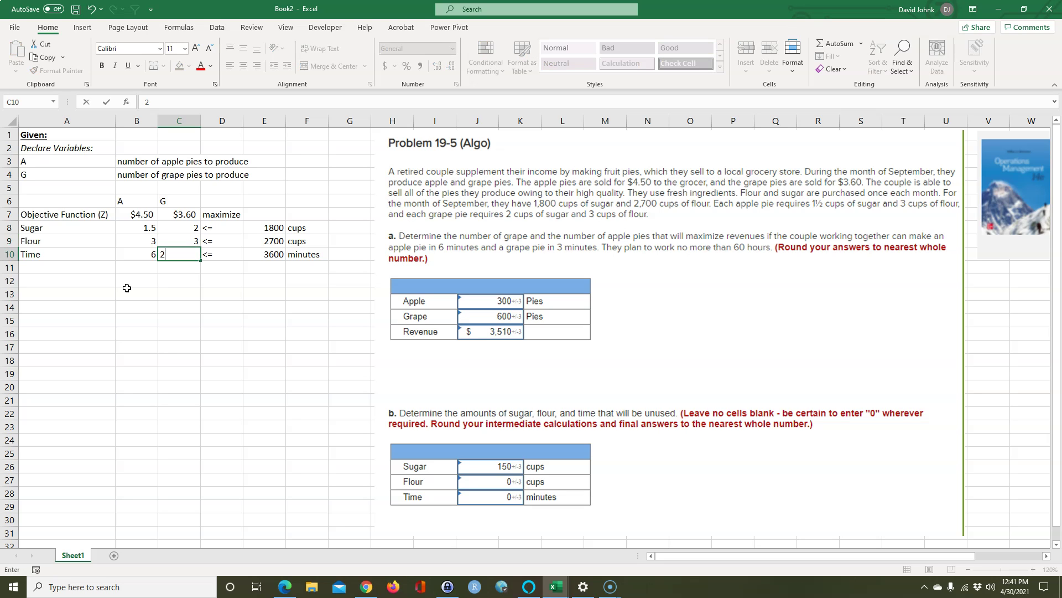
text(3)
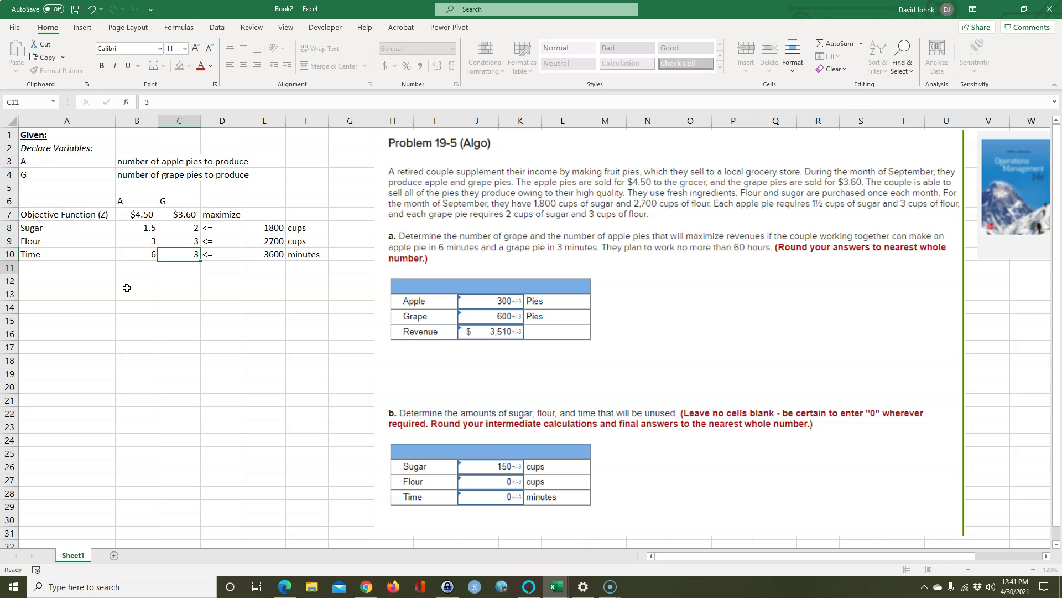
key(Return)
drag(139, 201, 184, 202)
click(156, 201)
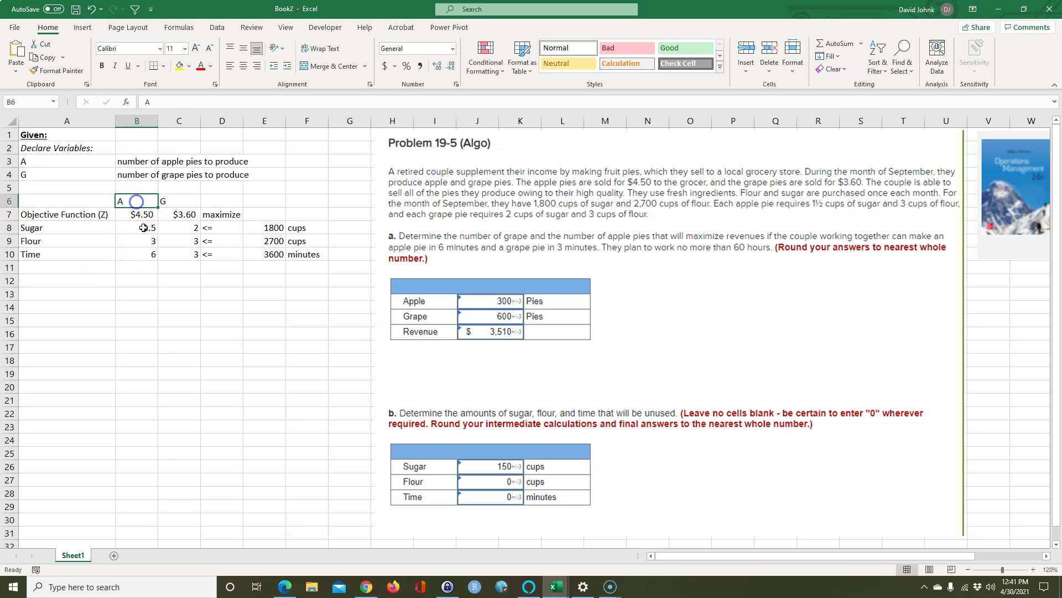
click(174, 200)
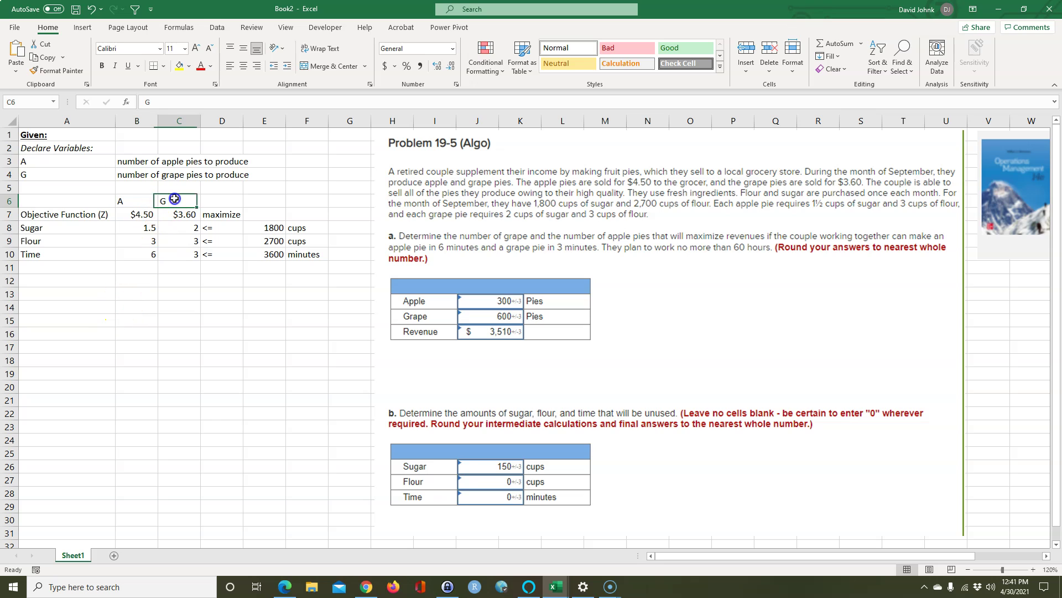
click(134, 241)
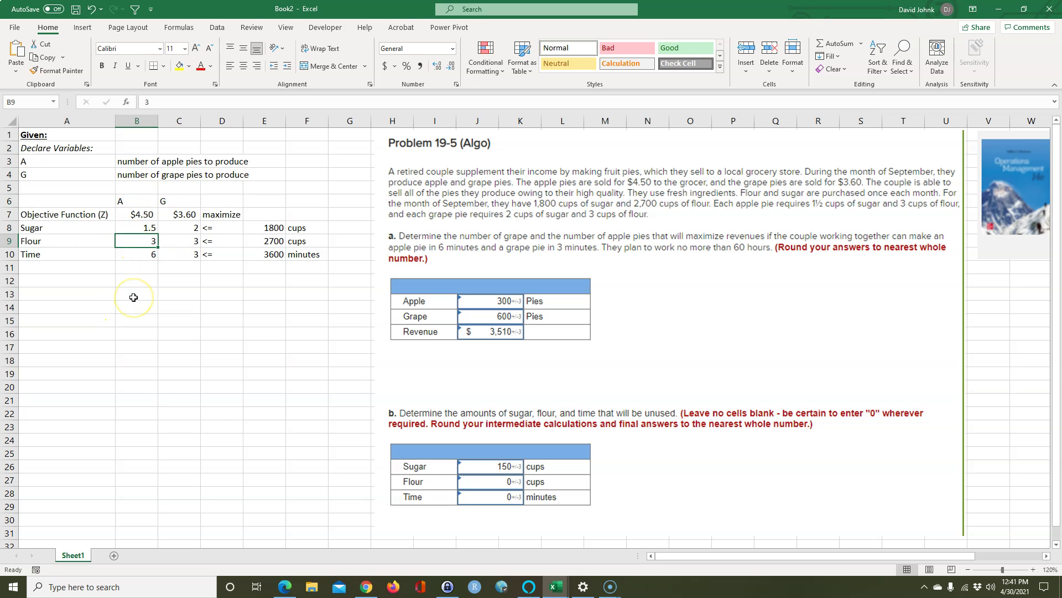
click(125, 202)
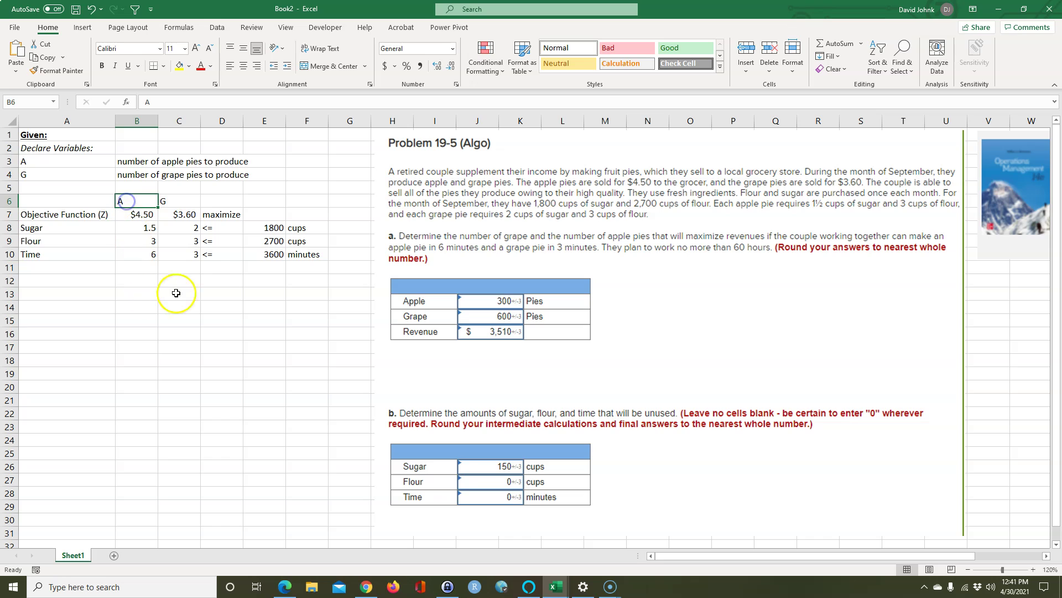
Review the sugar, flour and time constraint rows against the A and G columns, the operators and the limits.
click(187, 240)
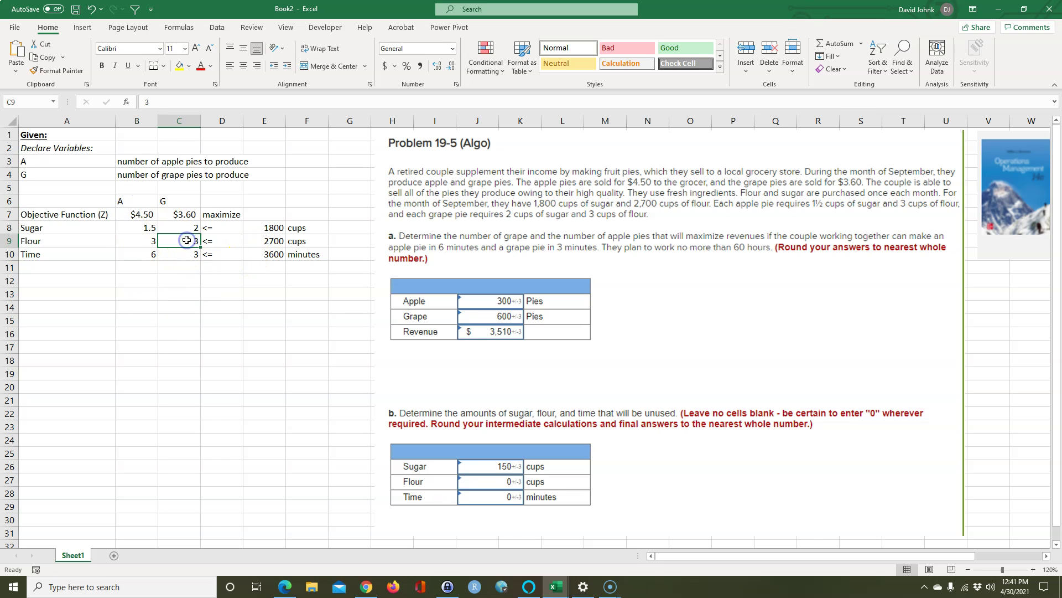
click(185, 200)
click(218, 242)
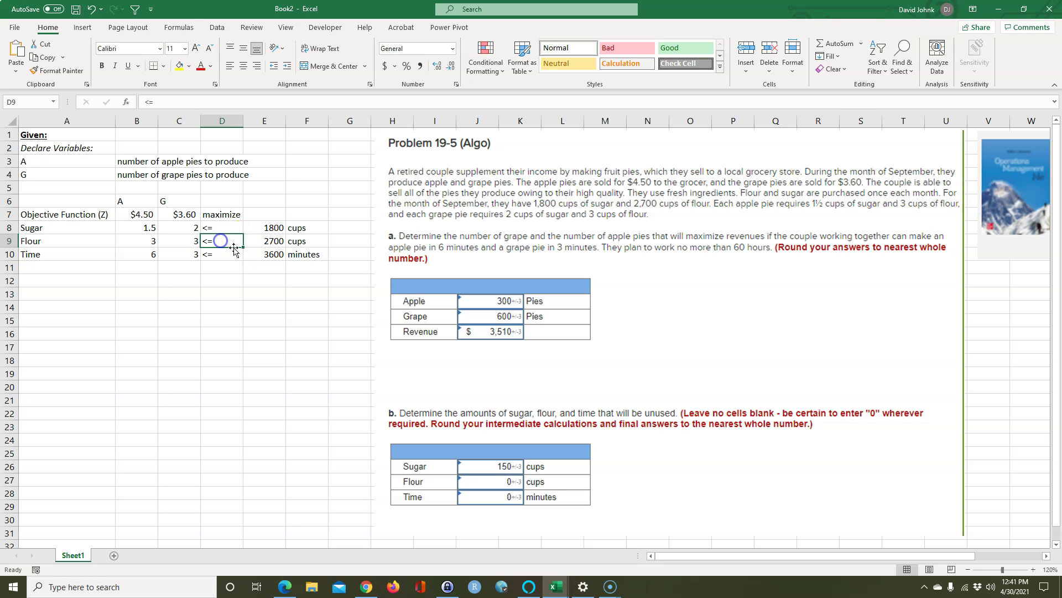
click(273, 241)
drag(142, 242, 252, 244)
drag(142, 254, 271, 254)
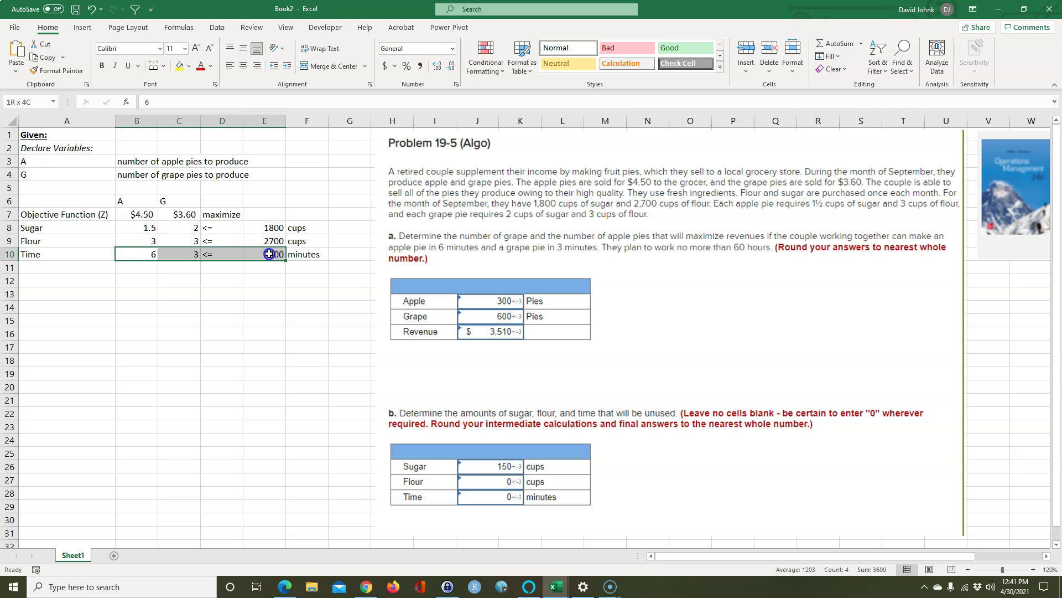
click(238, 283)
click(145, 260)
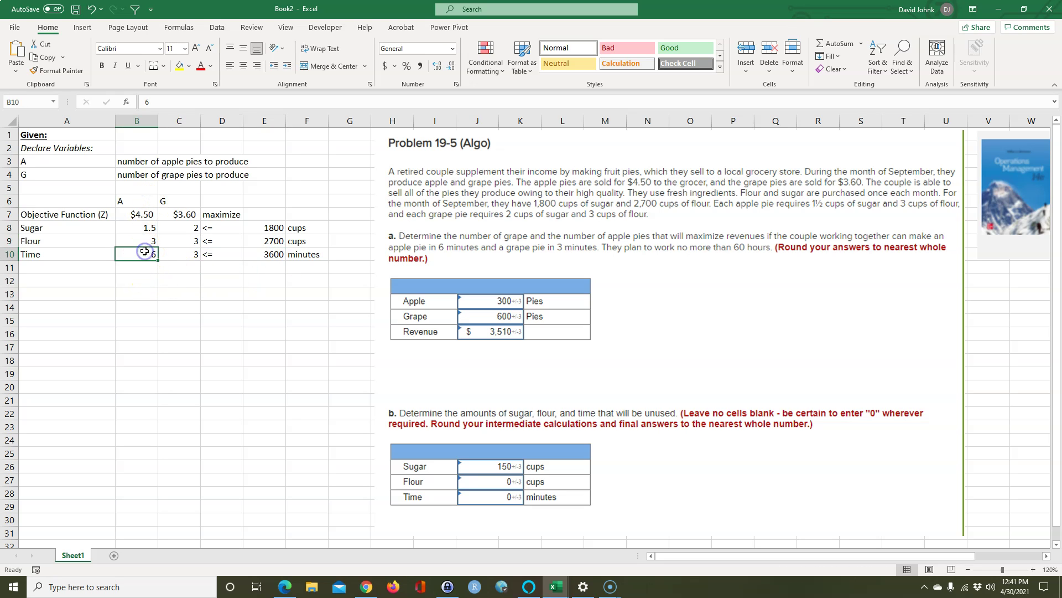
click(138, 199)
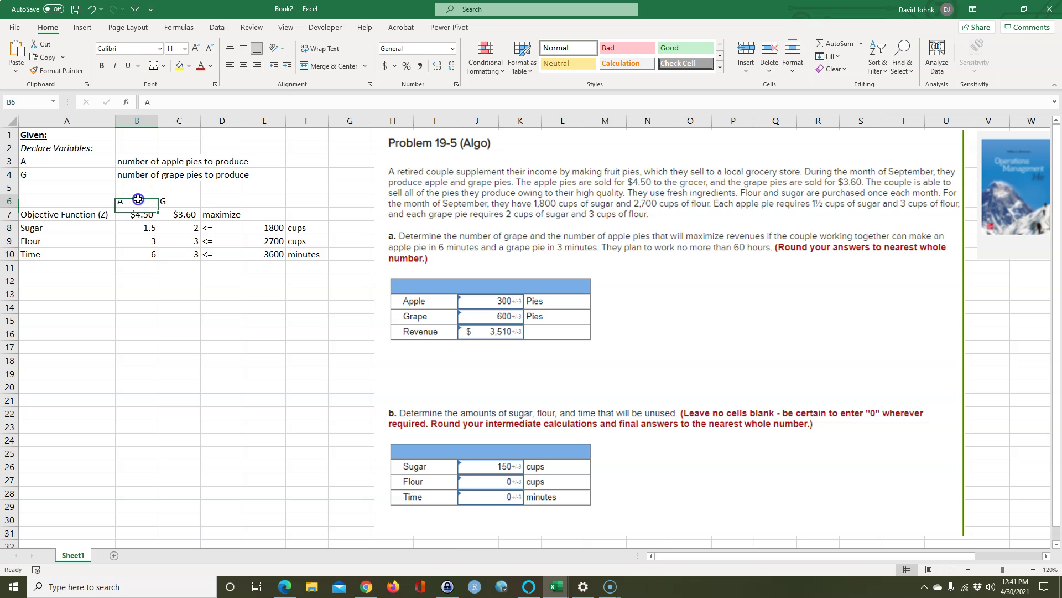
click(179, 256)
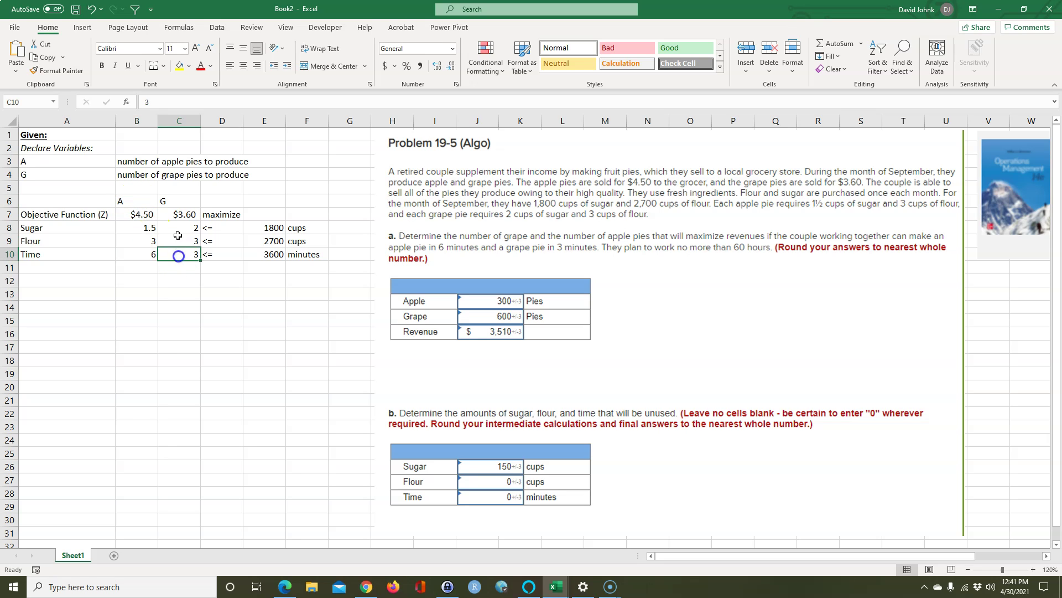
click(266, 256)
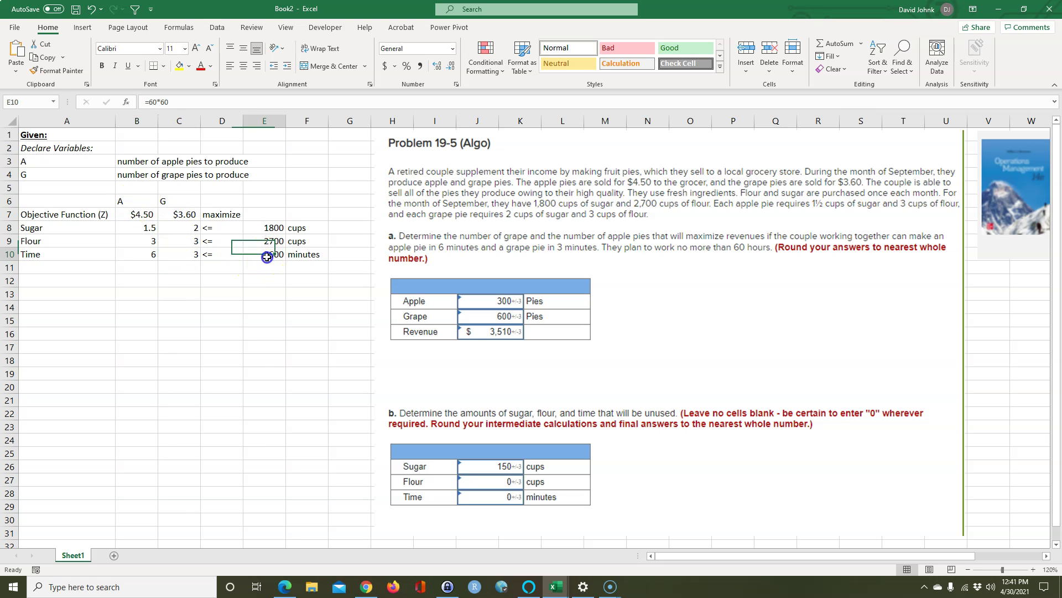
click(223, 330)
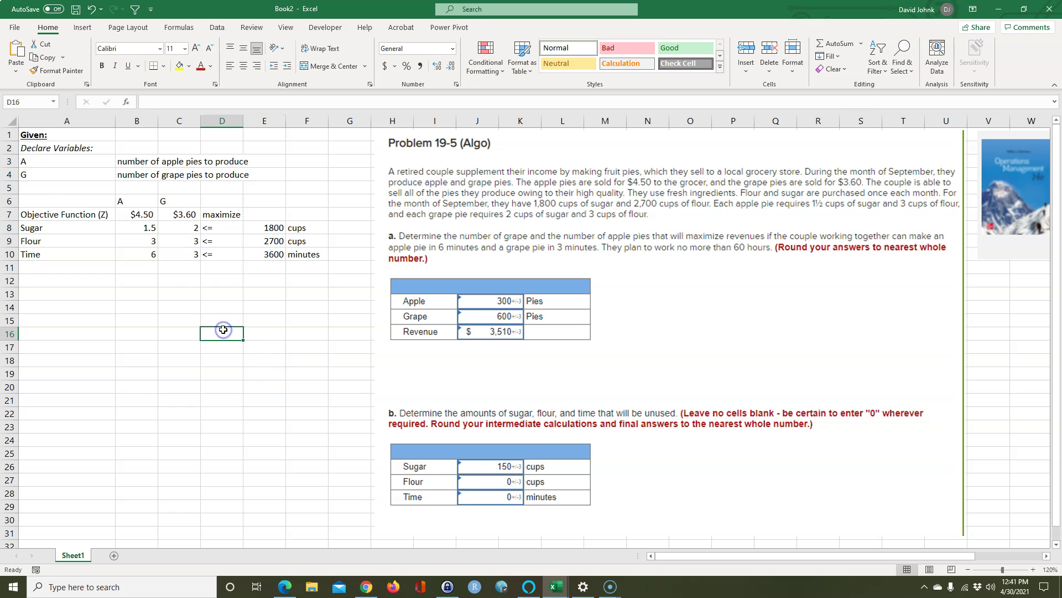
Enter the section heading "Find:" in A12 and format it bold and underlined.
click(33, 280)
text(Find:)
key(Return)
click(33, 280)
click(102, 65)
click(127, 66)
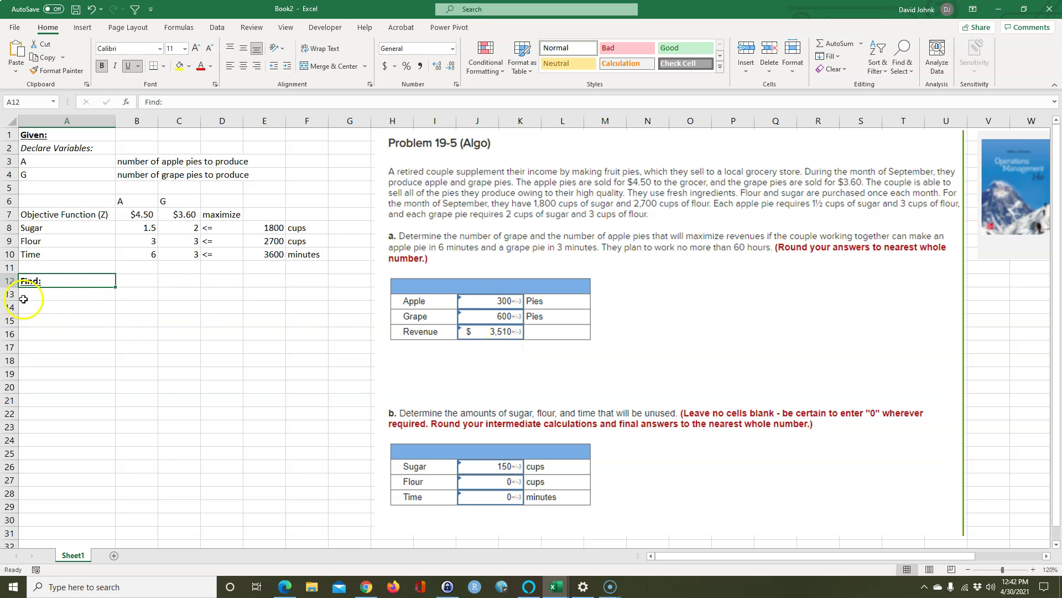
List the unknowns A, G and Revenue in cells A13 through A15.
click(64, 293)
text(A)
key(Return)
text(G)
key(Return)
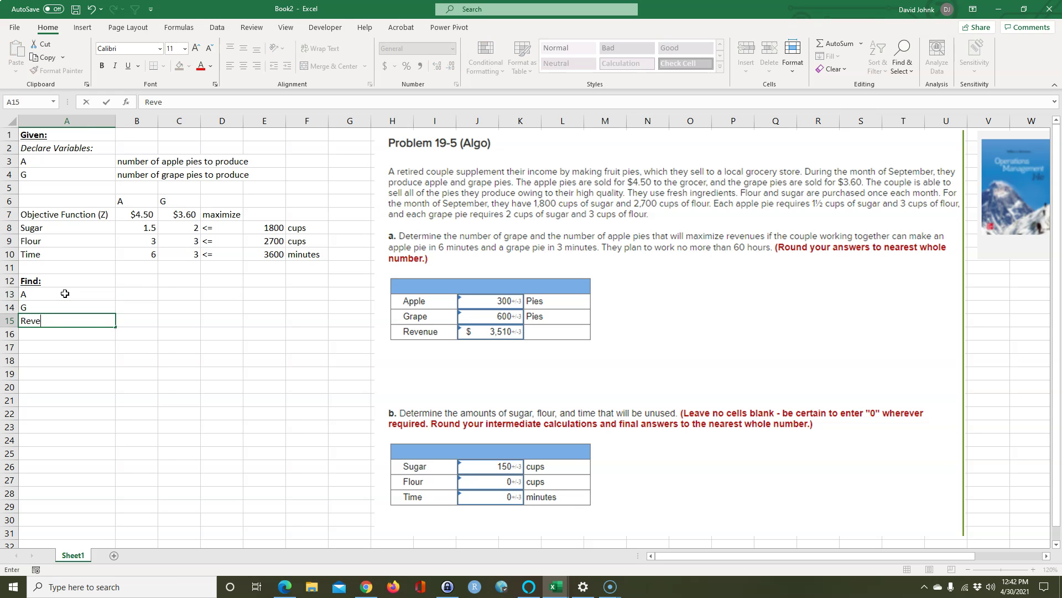
key(Tab)
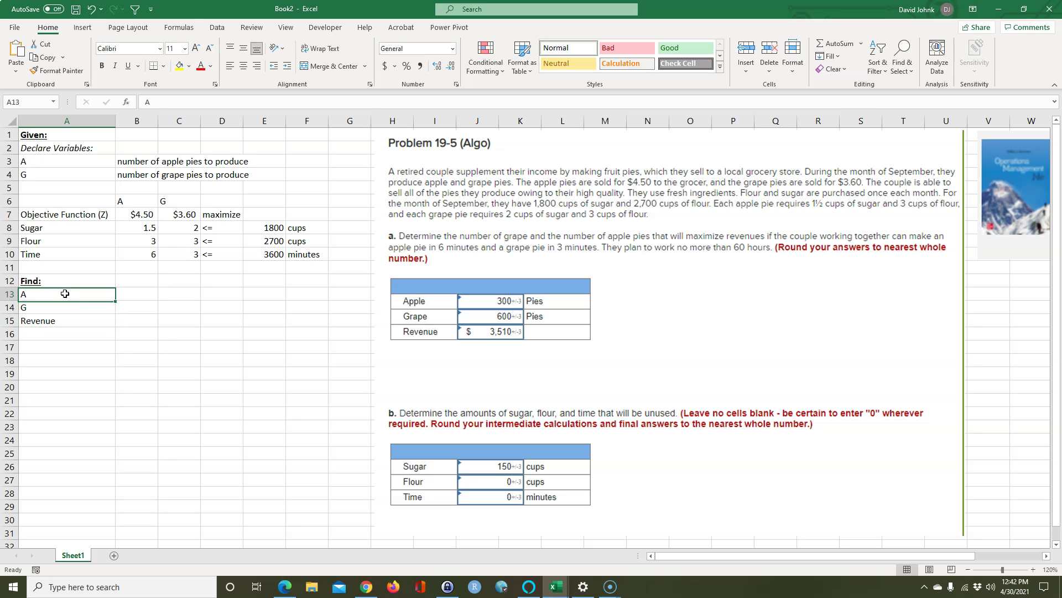
Enter a "?" placeholder in B13, B14 and B15 beside A, G and Revenue.
key(Up)
key(Up)
text(?)
key(Return)
text(?)
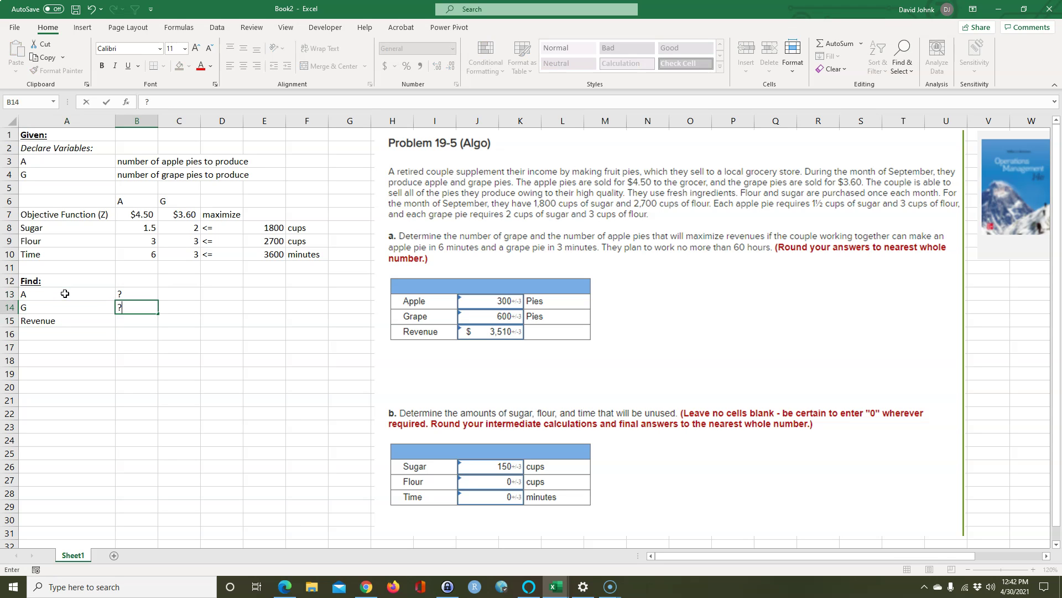
key(Return)
key(alt)
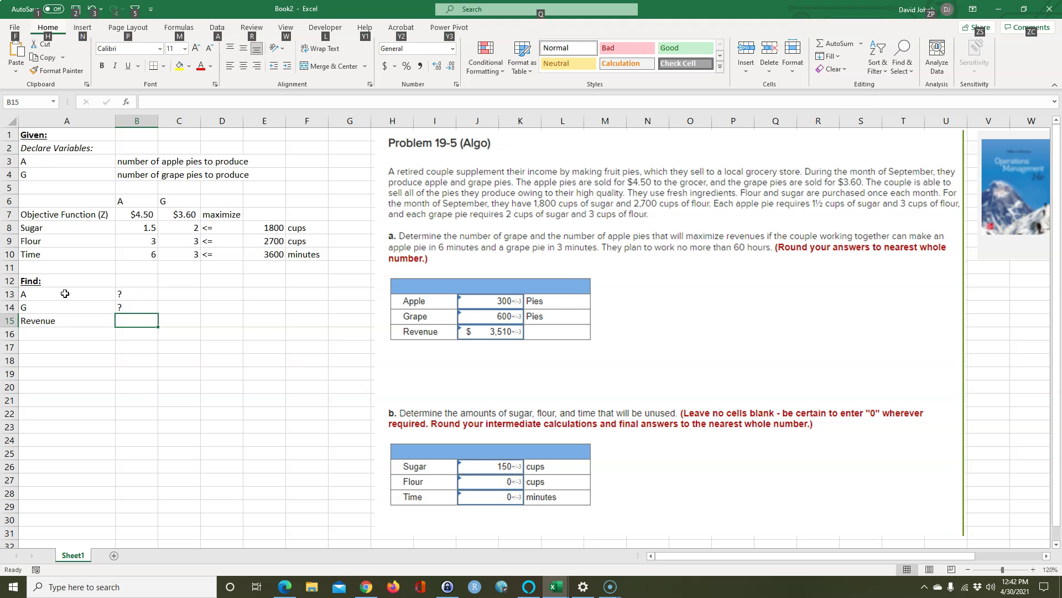
key(Escape)
text(?)
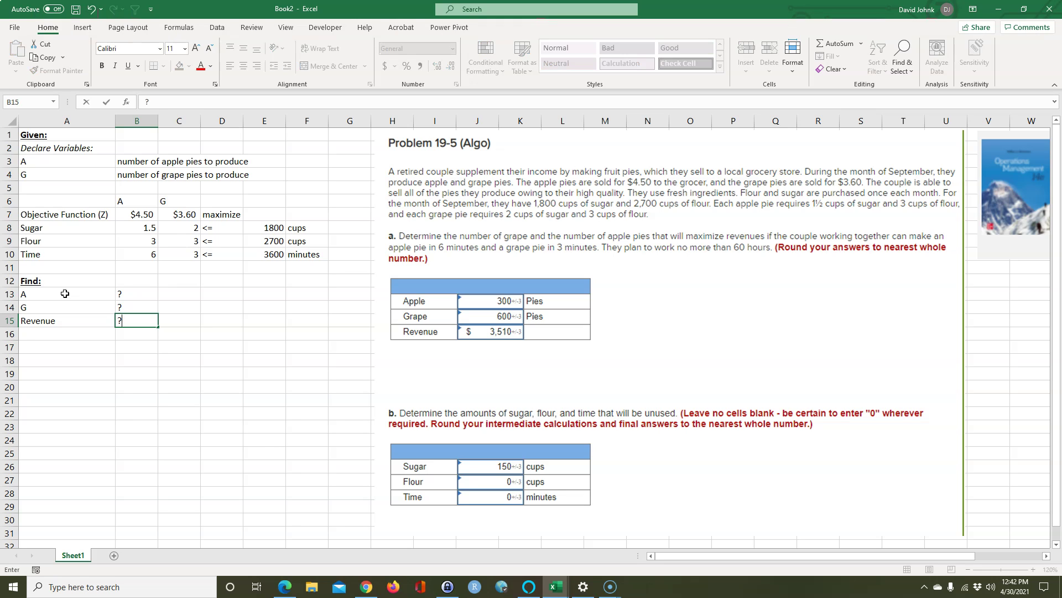
Enter "Maximize" in C15 as the note for the Revenue row.
key(Tab)
text(Ma)
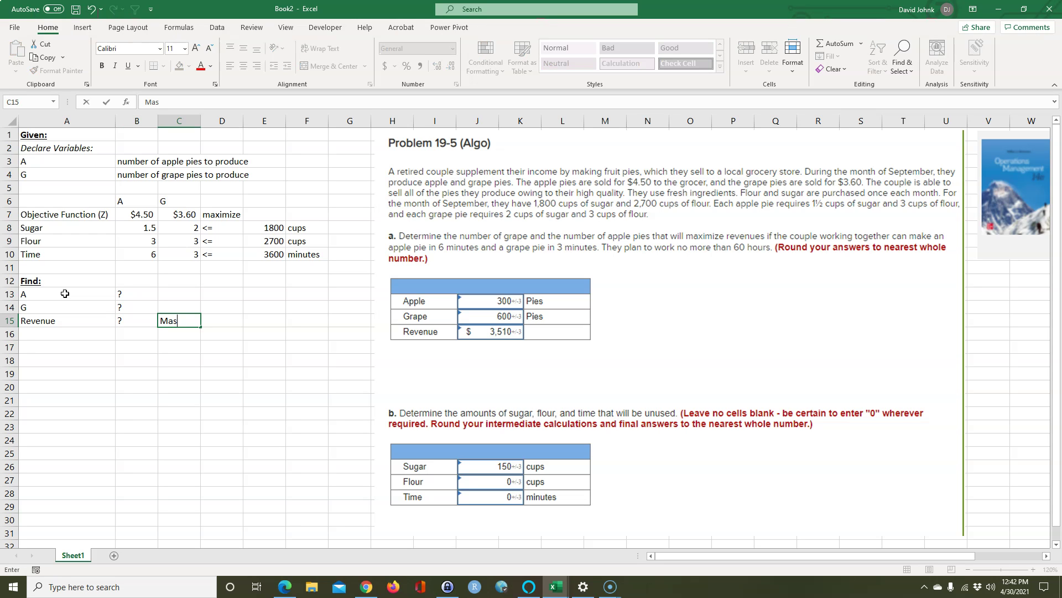
text(ximize)
key(Return)
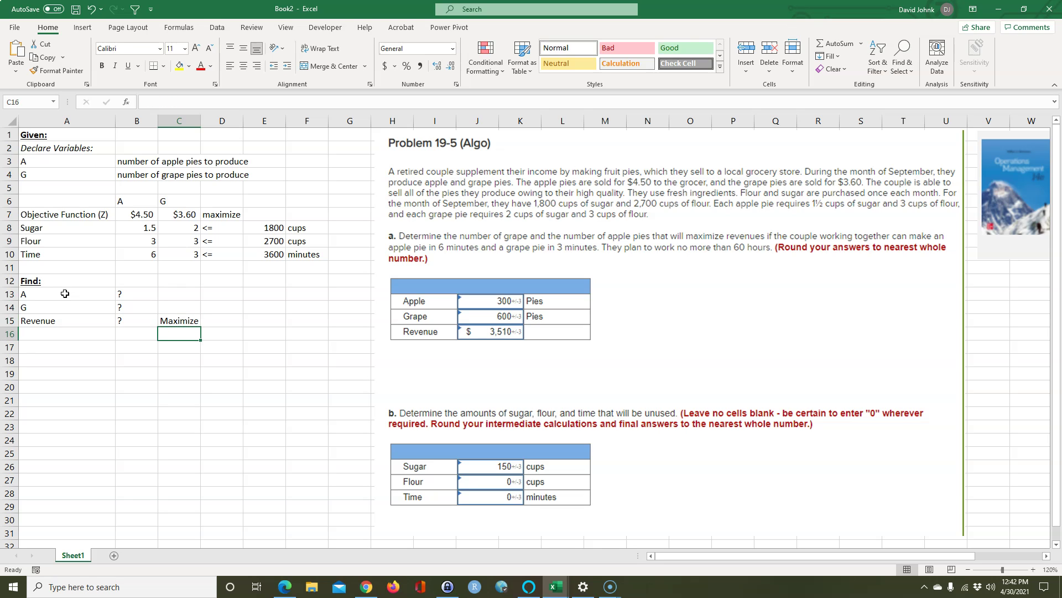
key(Left)
key(Left)
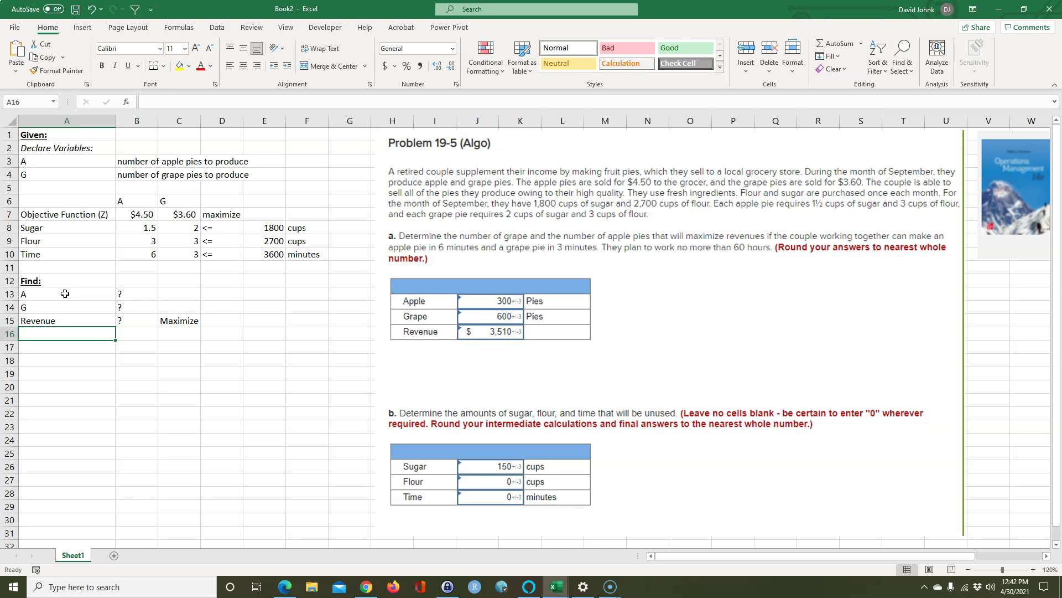
Insert a row above the A unknown under Find and label it "a)" in A13 without bold or underline.
right_click(10, 293)
click(39, 385)
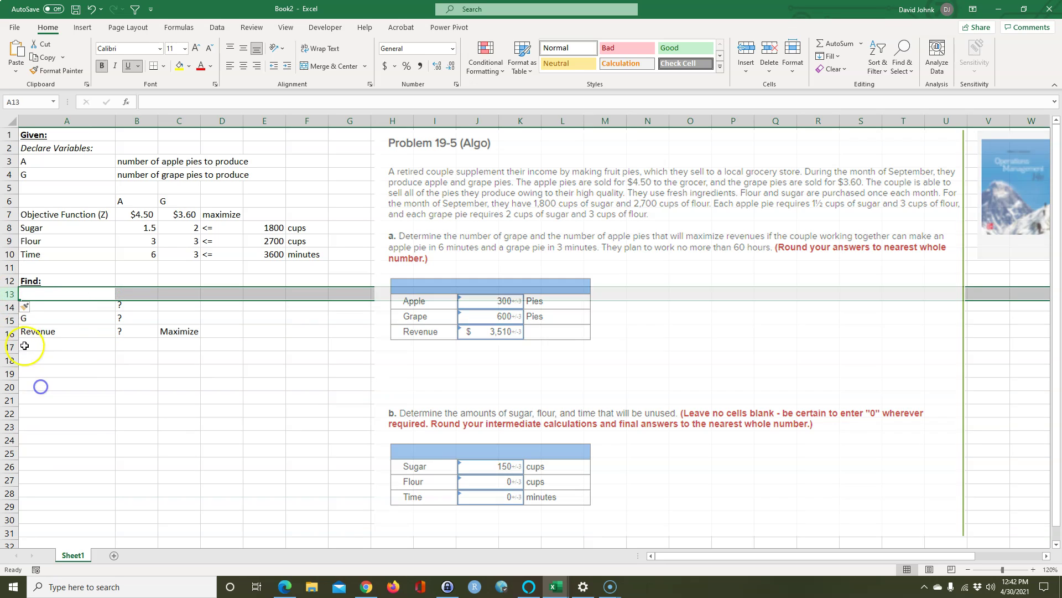
click(37, 294)
text(a))
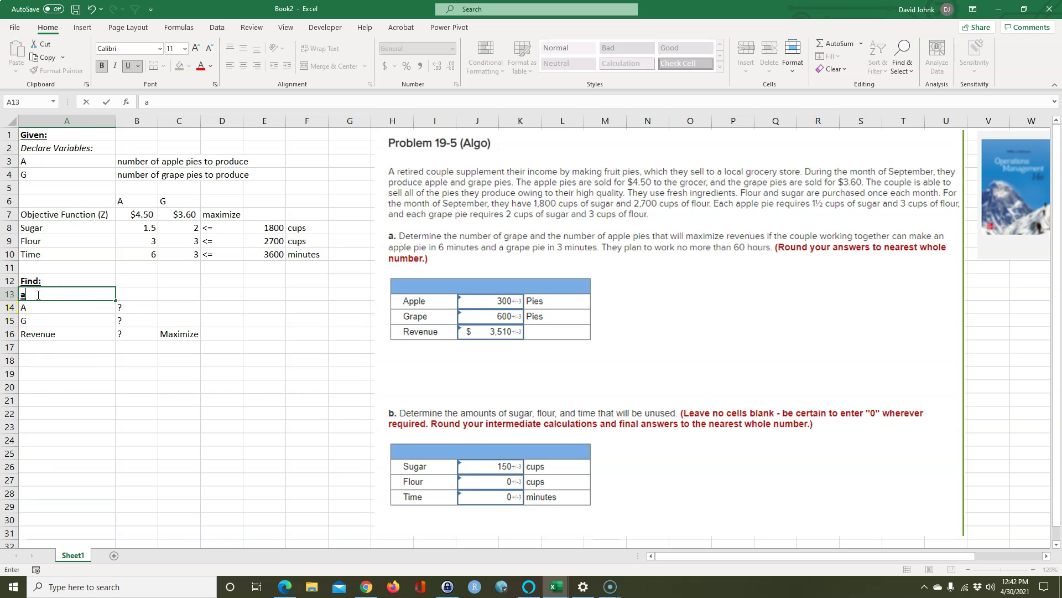
key(Return)
click(37, 294)
click(102, 66)
click(128, 66)
Enter the part label "b) slack" in A17 below the Revenue row.
click(51, 347)
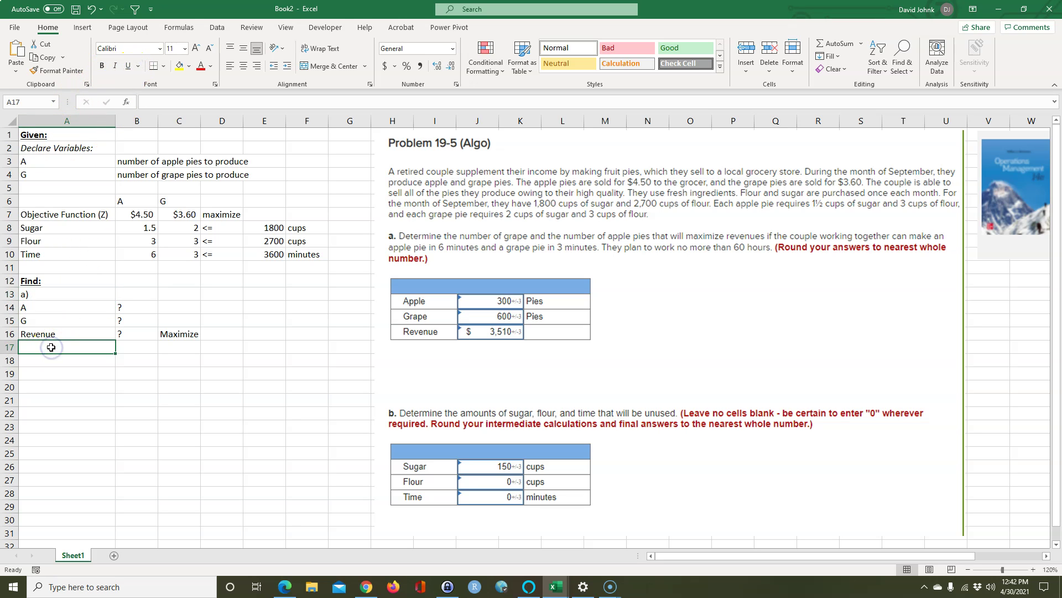
text(b)
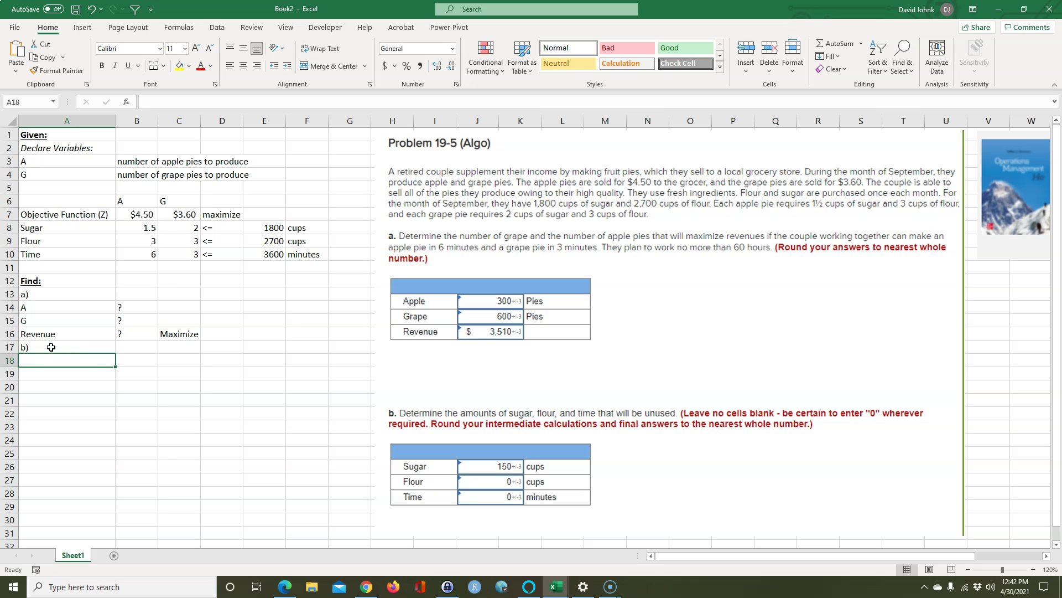
text(s)
double_click(47, 347)
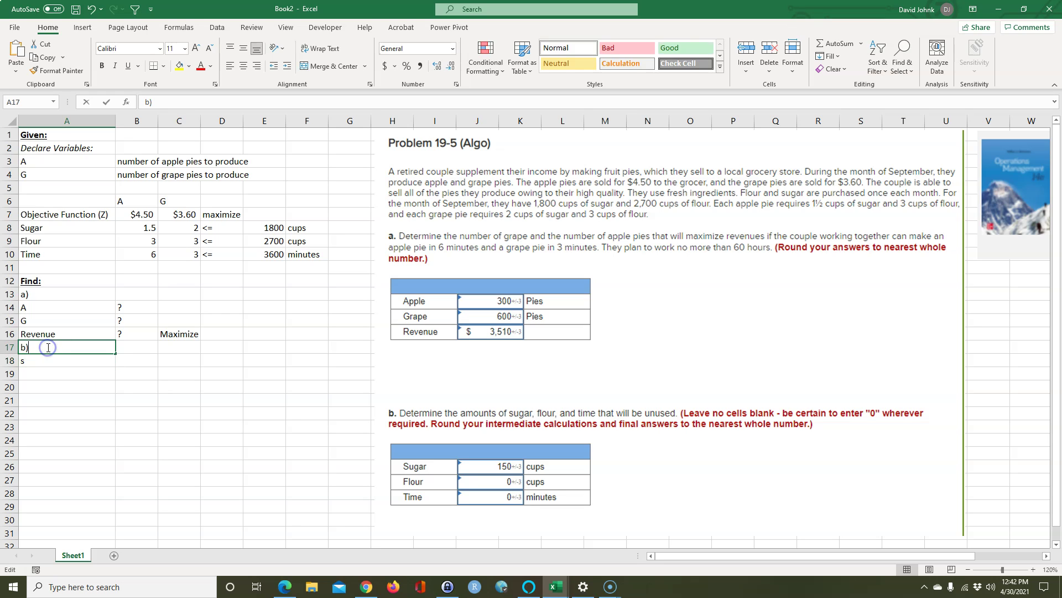
text(slack)
key(Return)
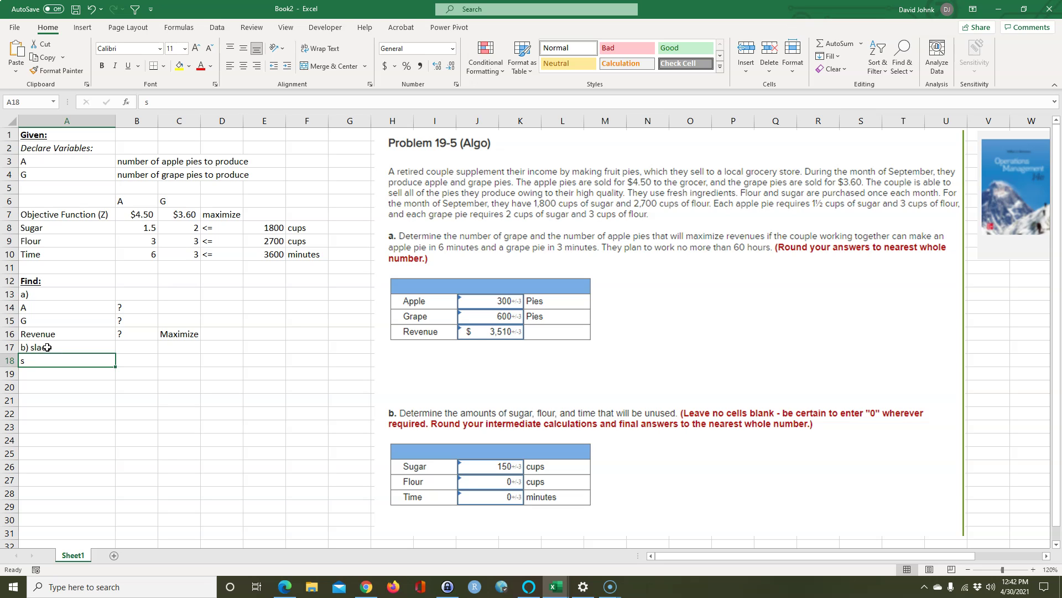
Copy the Sugar, Flour and Time labels from A8:A10 into A18:A20 under the slack label.
text(Sug)
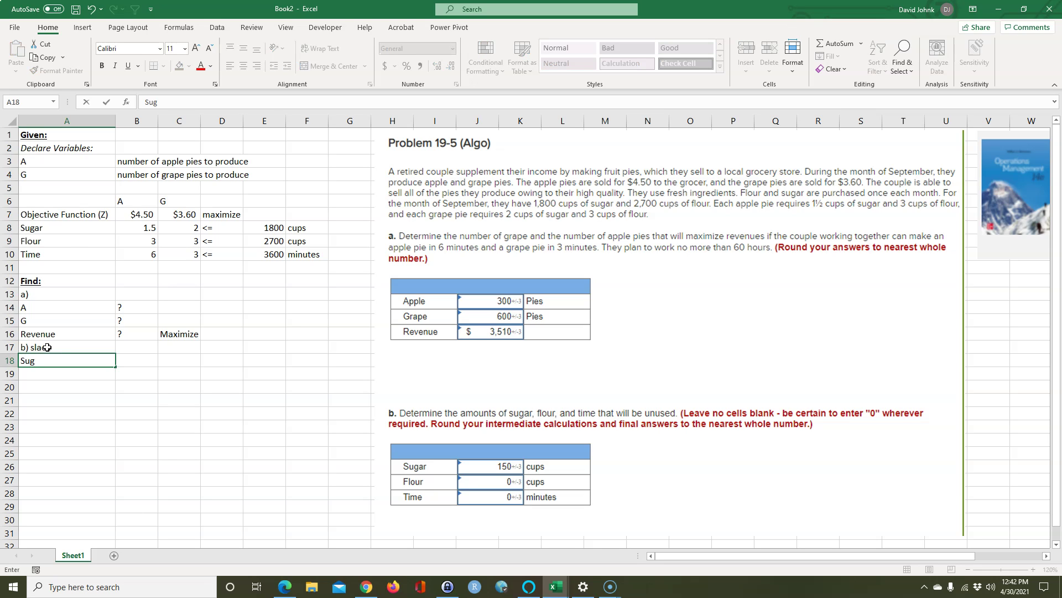
drag(43, 229, 51, 253)
key(ctrl+c)
click(43, 361)
key(ctrl+v)
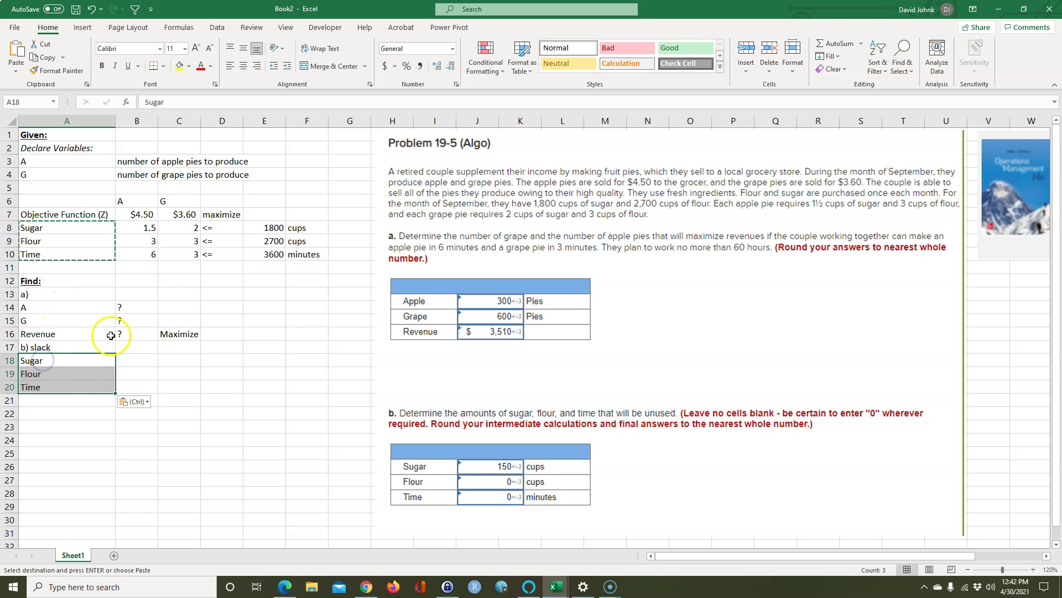
Copy the "?" placeholders from B14:B16 into B18:B20 beside Sugar, Flour and Time.
drag(128, 308, 126, 336)
key(ctrl+c)
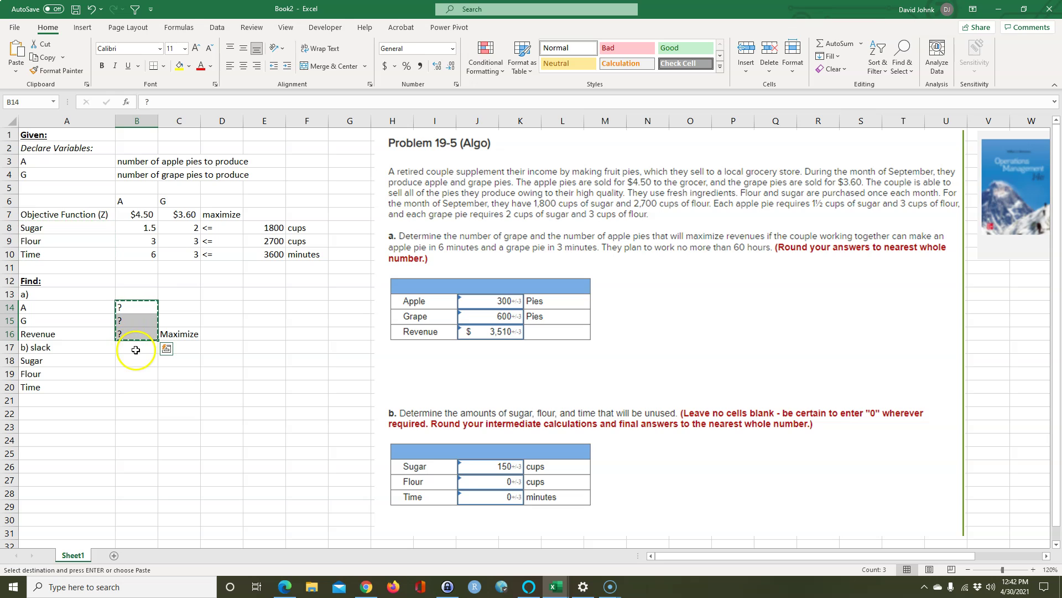
click(133, 358)
key(ctrl+v)
click(122, 440)
key(Escape)
drag(48, 308, 121, 321)
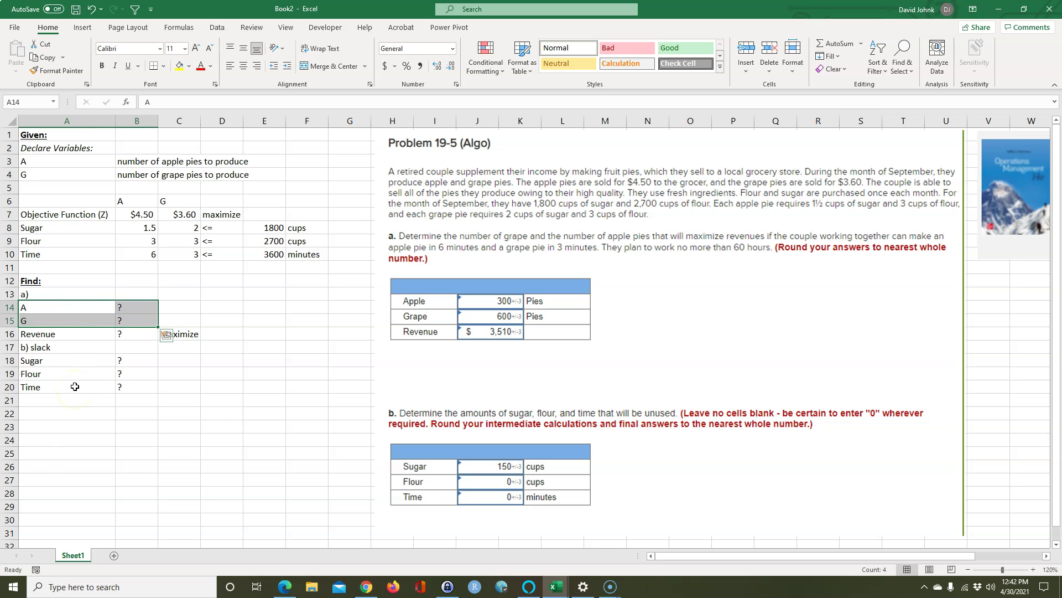
drag(75, 333, 138, 334)
drag(50, 360, 122, 383)
drag(60, 357, 121, 386)
click(83, 429)
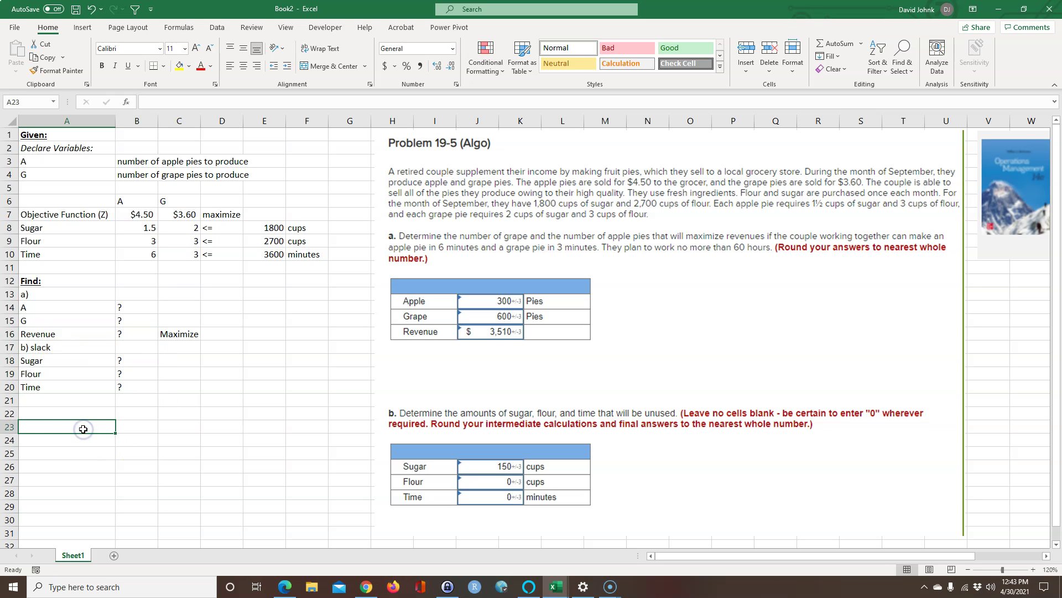
Enter the section heading "Solution:" in A22 and format it bold and underlined.
click(51, 408)
text(S)
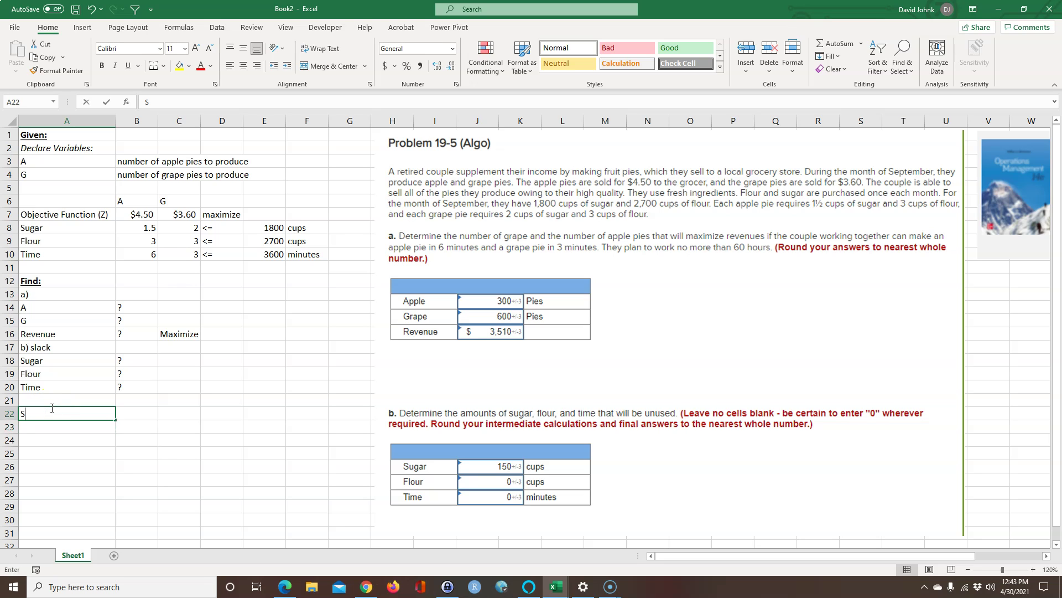
text(olution:)
key(Return)
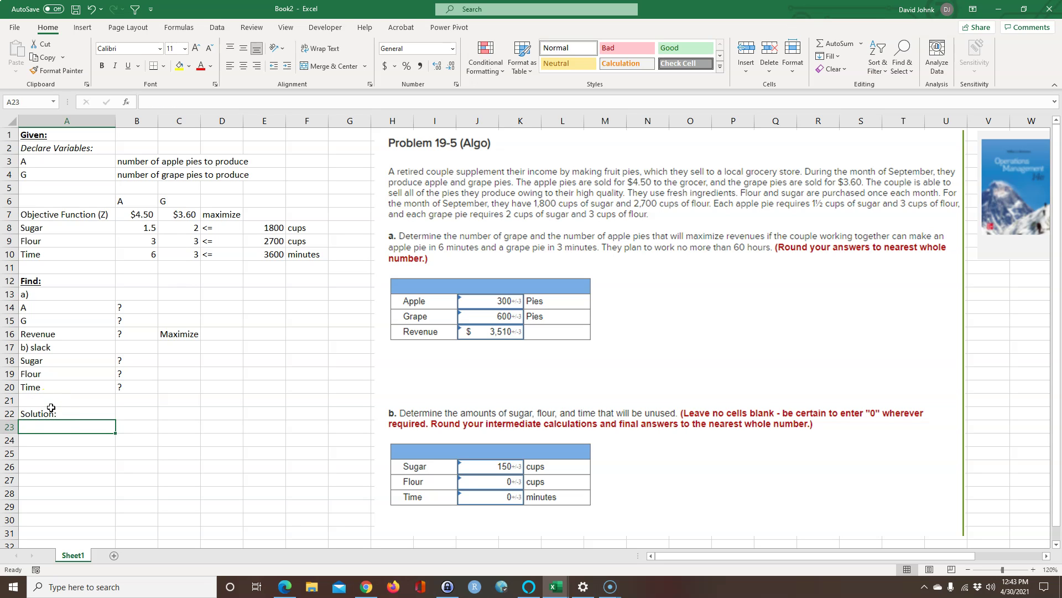
click(44, 414)
click(102, 66)
click(128, 65)
click(192, 397)
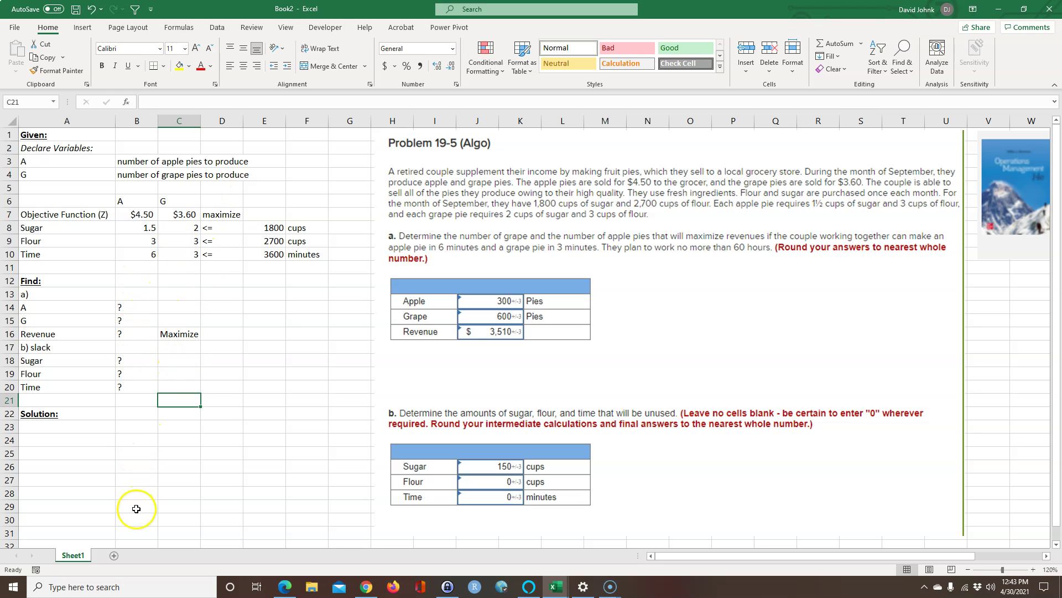
click(138, 480)
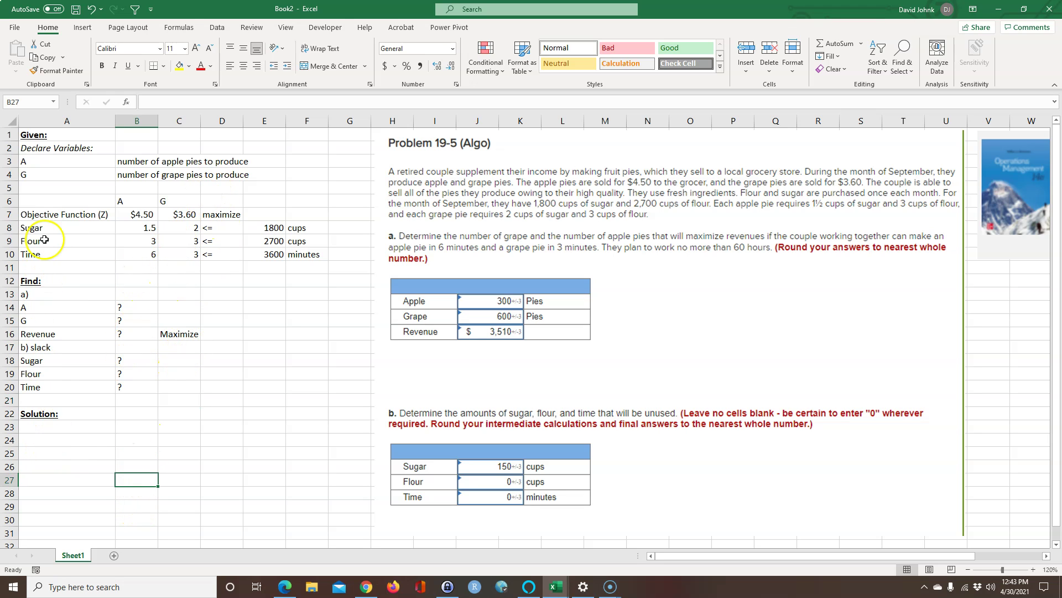
Copy the Objective Function (Z), Sugar, Flour and Time labels from A7:A10 into A24:A27 under Solution.
drag(33, 214, 50, 250)
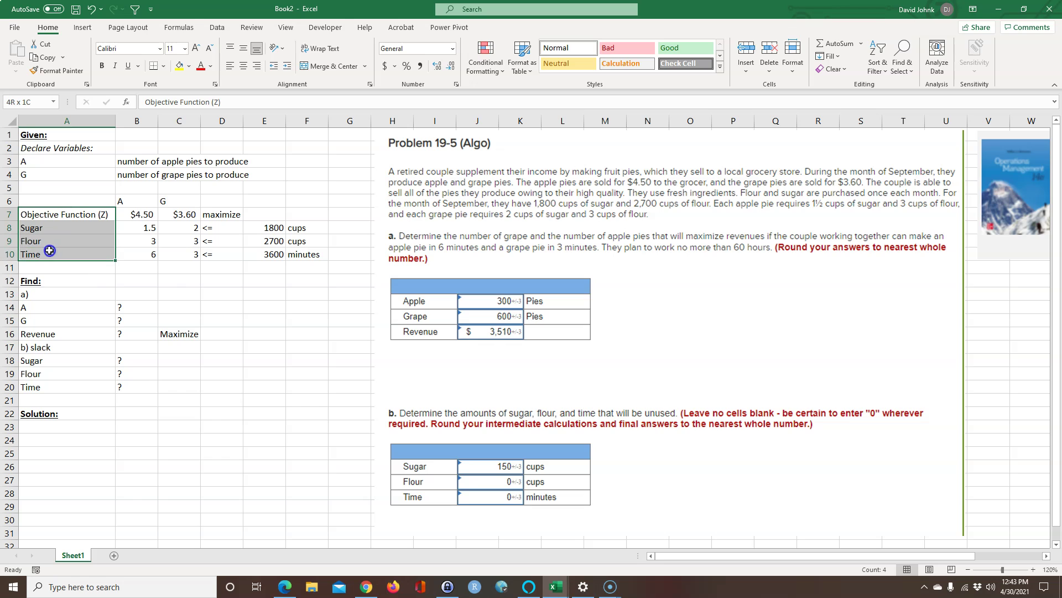
right_click(50, 250)
click(78, 275)
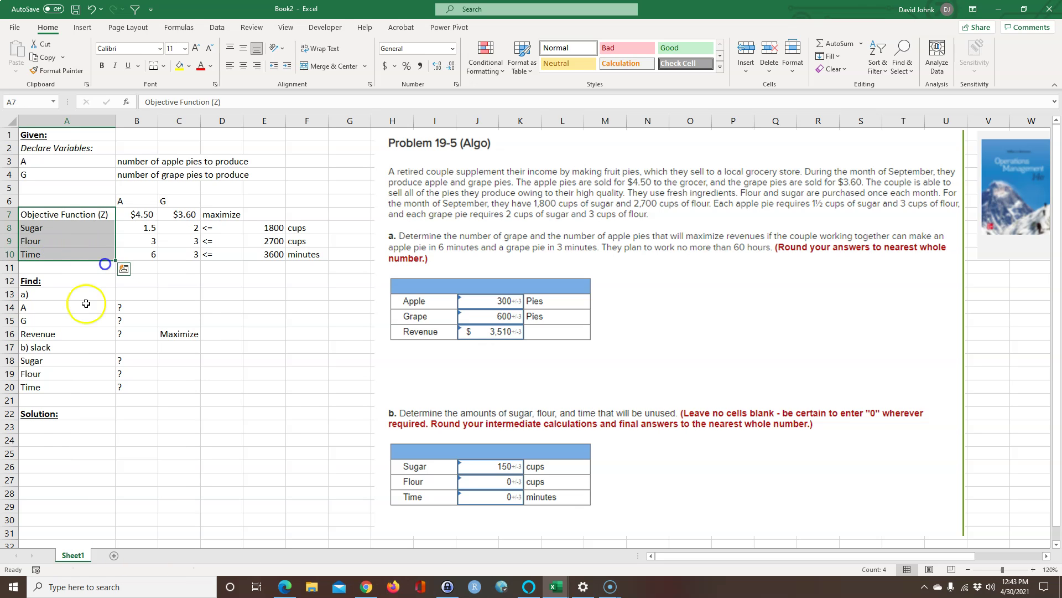
click(55, 436)
key(ctrl+v)
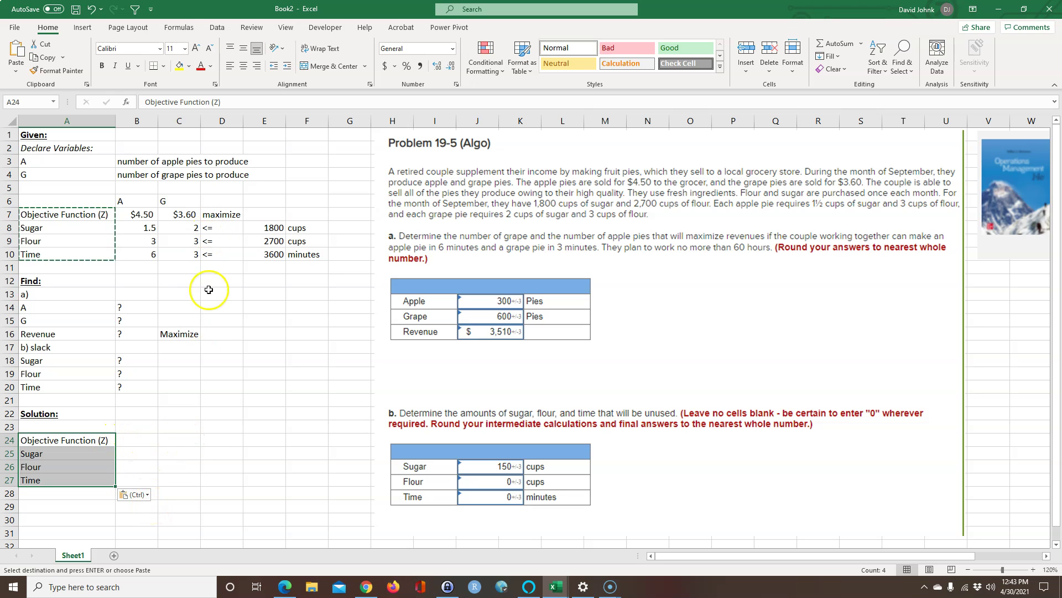
Link C25:D27 under Solution to the <= signs and limits 1800, 2700 and 3600 of the Sugar, Flour and Time constraints in D8:E10.
click(177, 452)
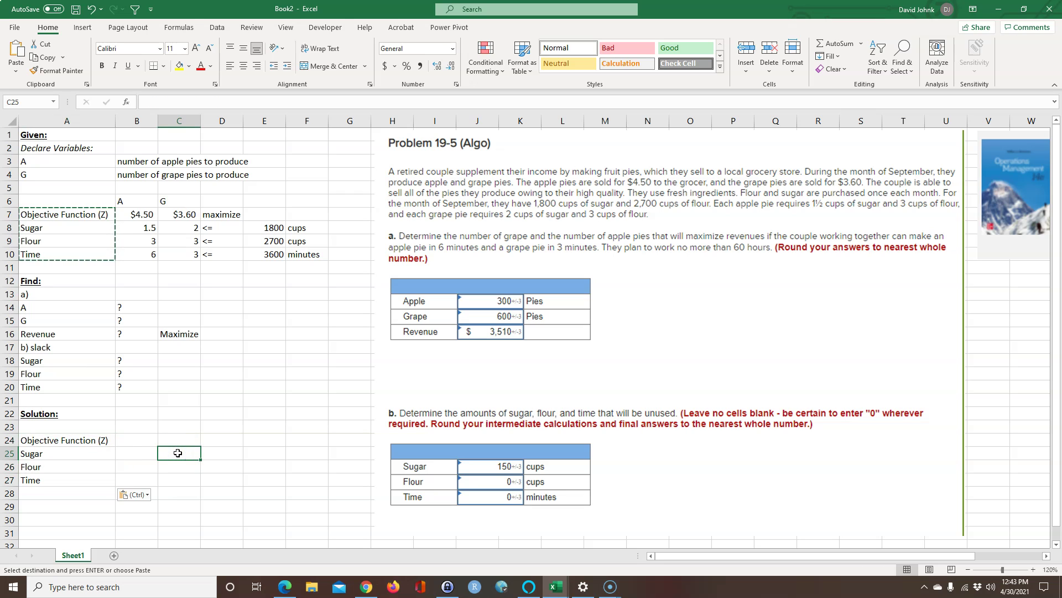
text(=)
click(212, 228)
key(Return)
click(176, 453)
drag(202, 459, 218, 490)
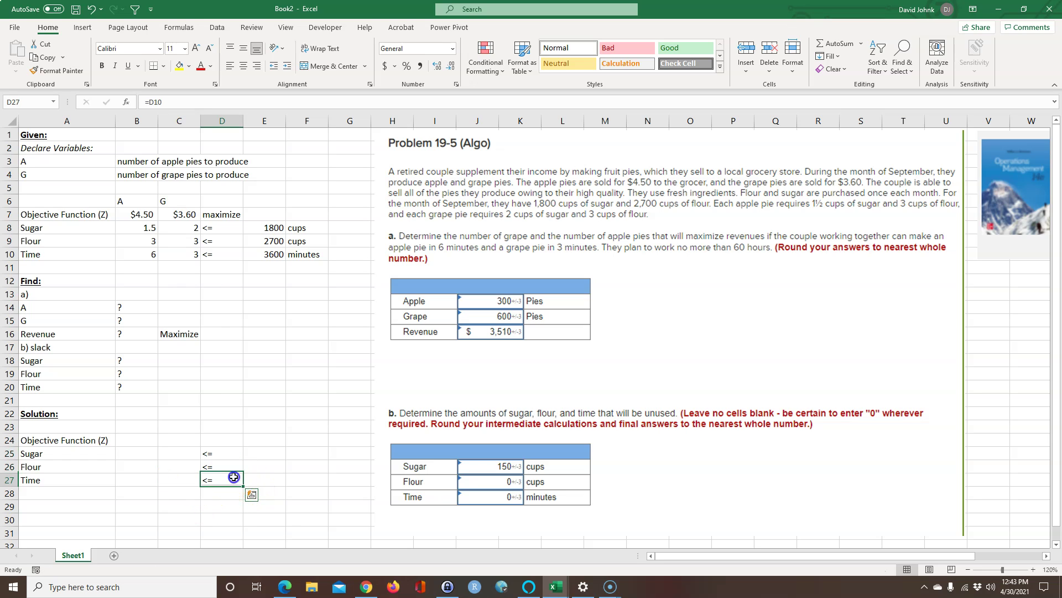
drag(213, 453, 221, 489)
click(199, 506)
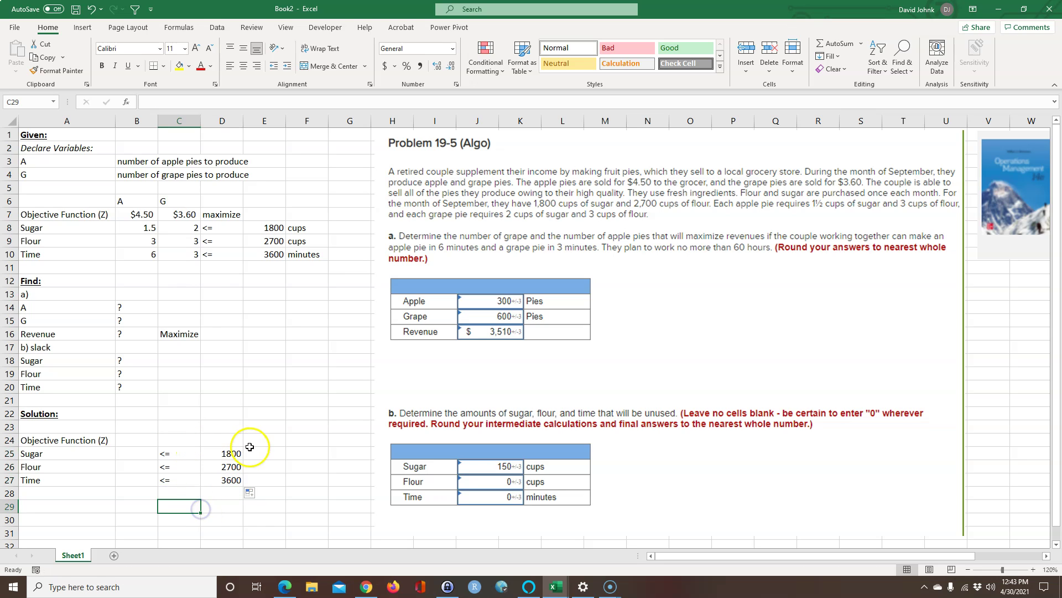
drag(42, 439, 215, 484)
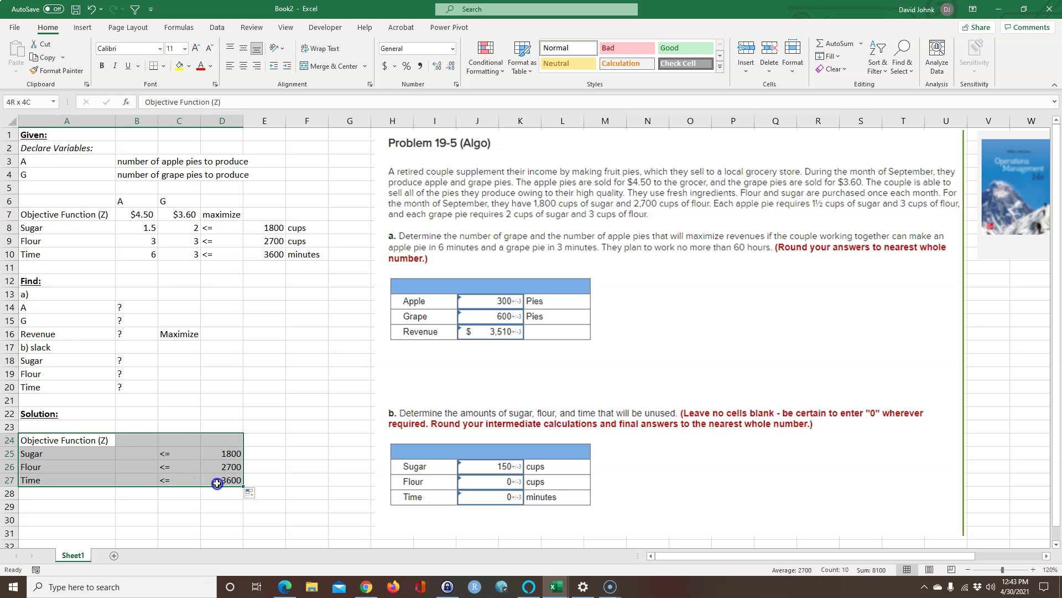
drag(54, 212, 51, 268)
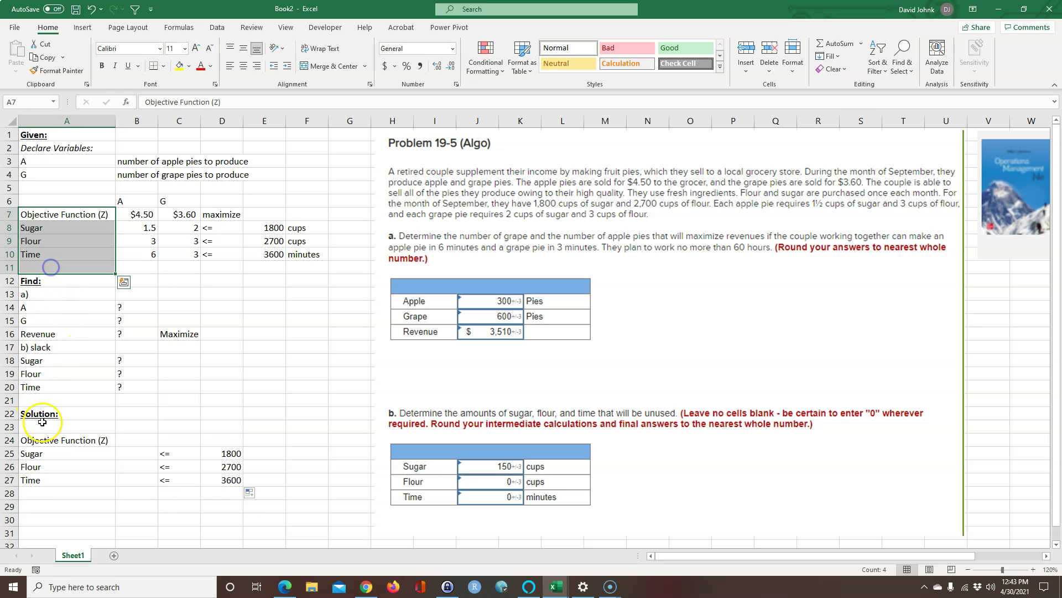
drag(43, 440, 48, 480)
drag(214, 228, 254, 254)
drag(182, 452, 213, 488)
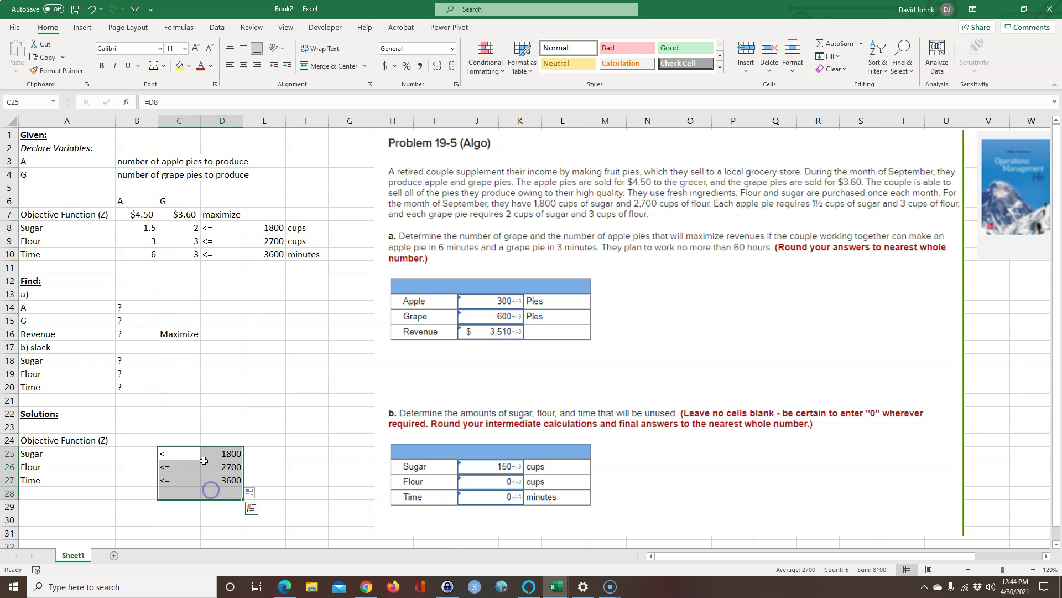
drag(171, 454, 228, 480)
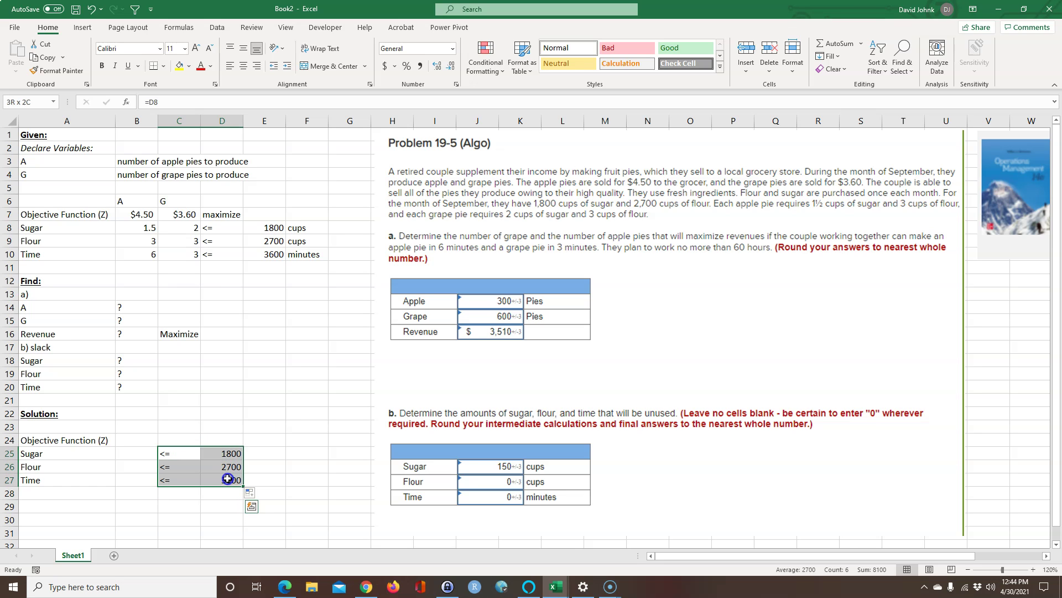
click(166, 492)
Enter the headings A and G in B30:C30 with a starting value of 100 beneath each in row 31.
scroll(123, 499, down, 1)
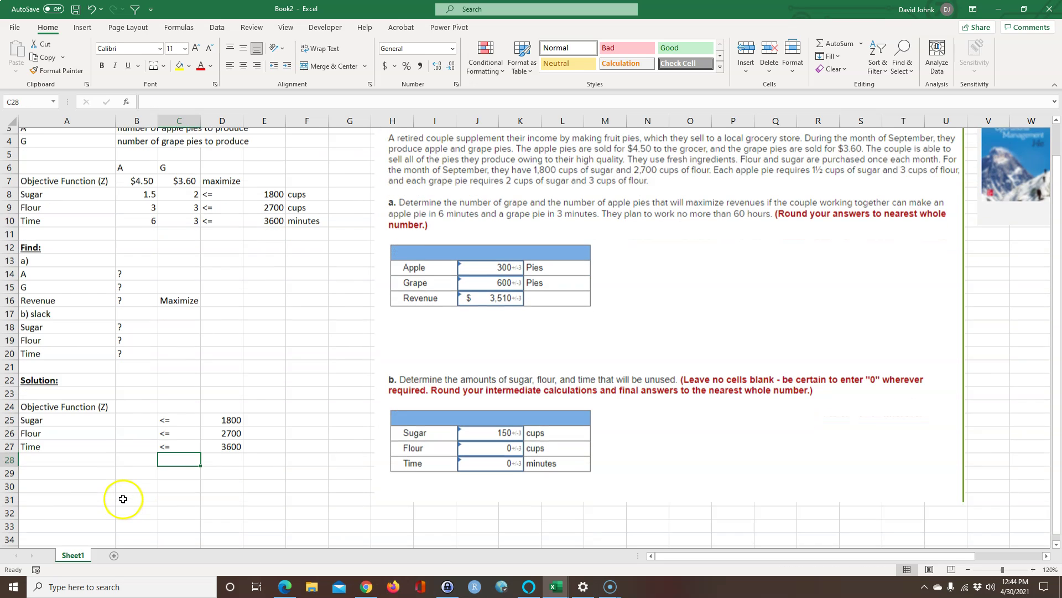
click(139, 483)
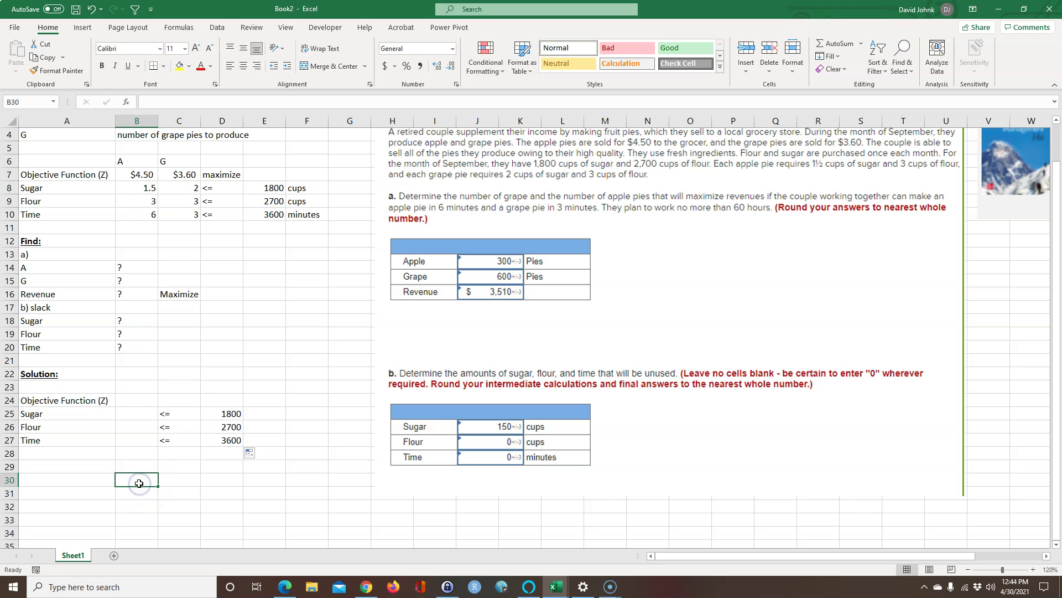
text(A)
key(Tab)
text(G)
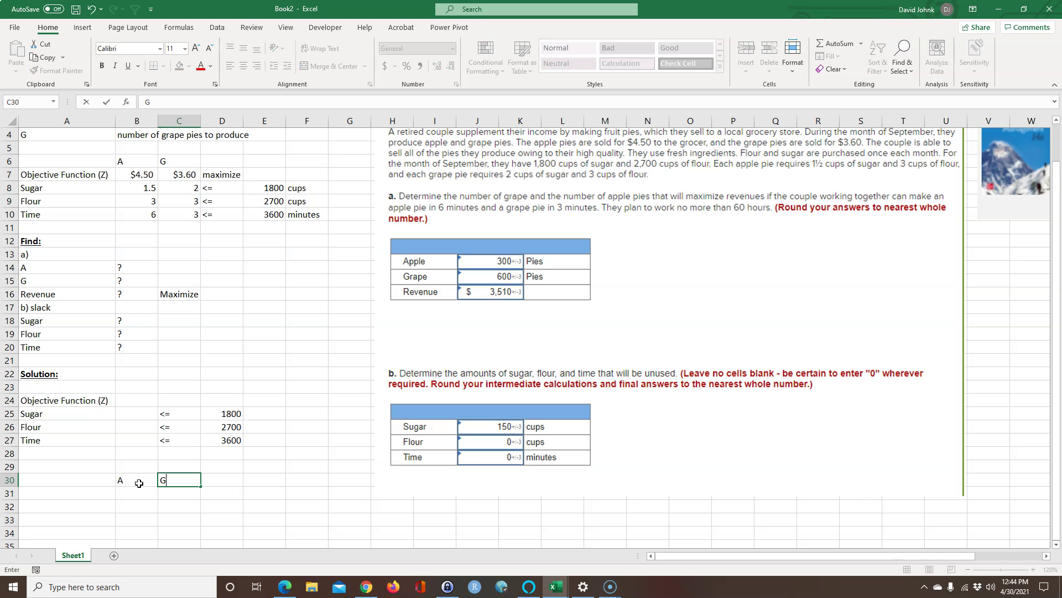
key(Return)
text(100)
key(Tab)
text(100)
key(Return)
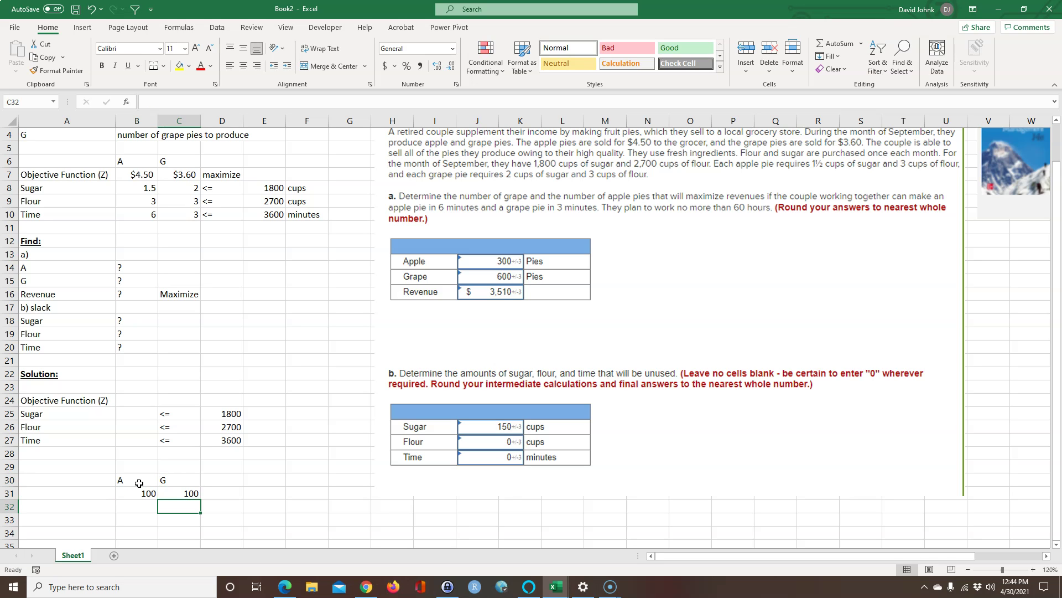
click(138, 492)
click(188, 493)
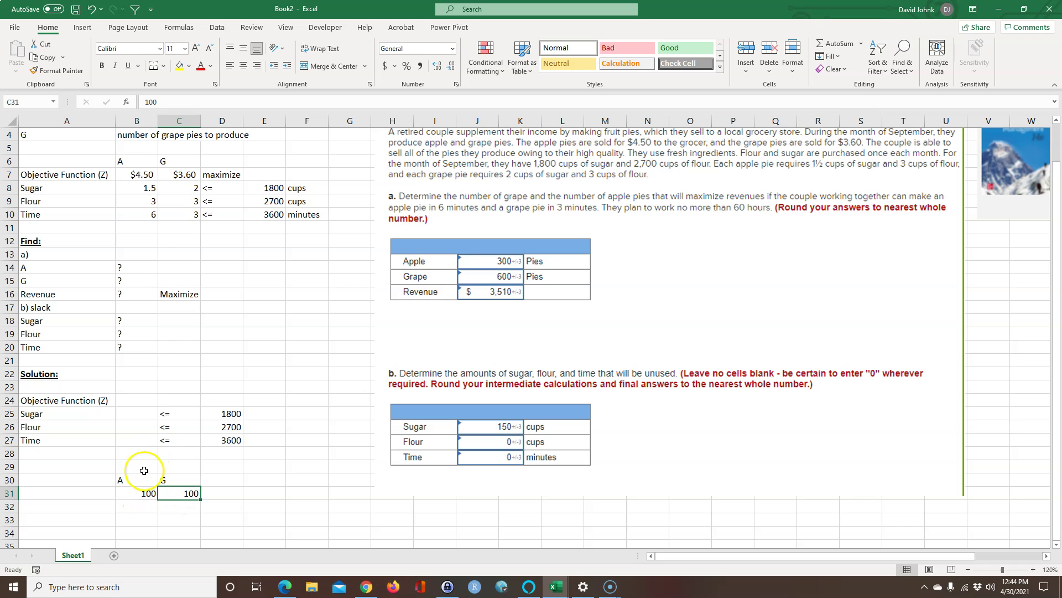
Enter the array formula =MMULT(B7:C10,TRANSPOSE(B31:C31)) in B24:B27 for the objective function and the three constraints.
drag(138, 398, 137, 440)
click(134, 475)
drag(137, 399, 138, 440)
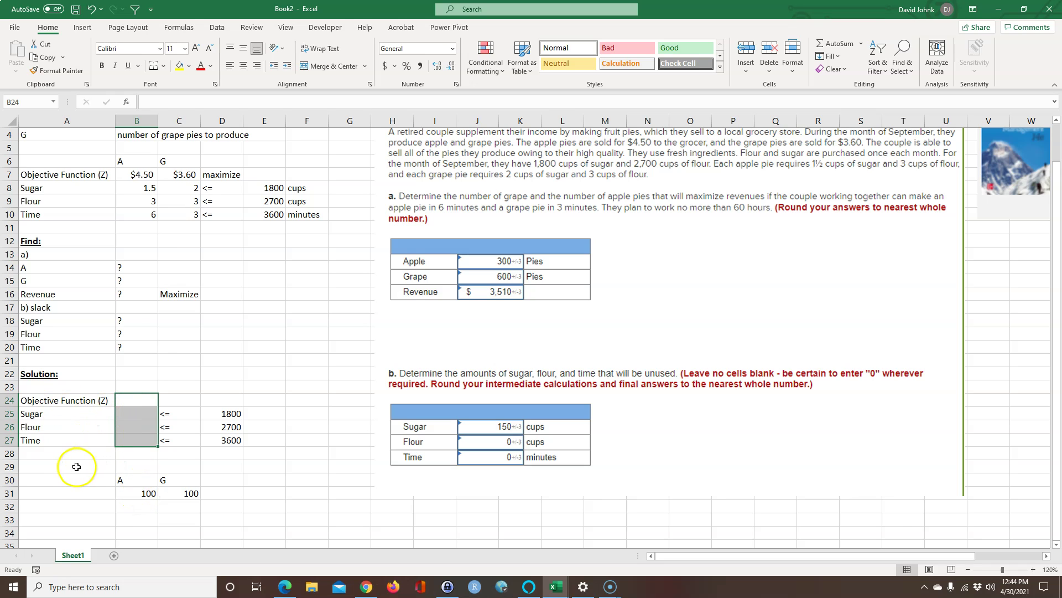
text(=m)
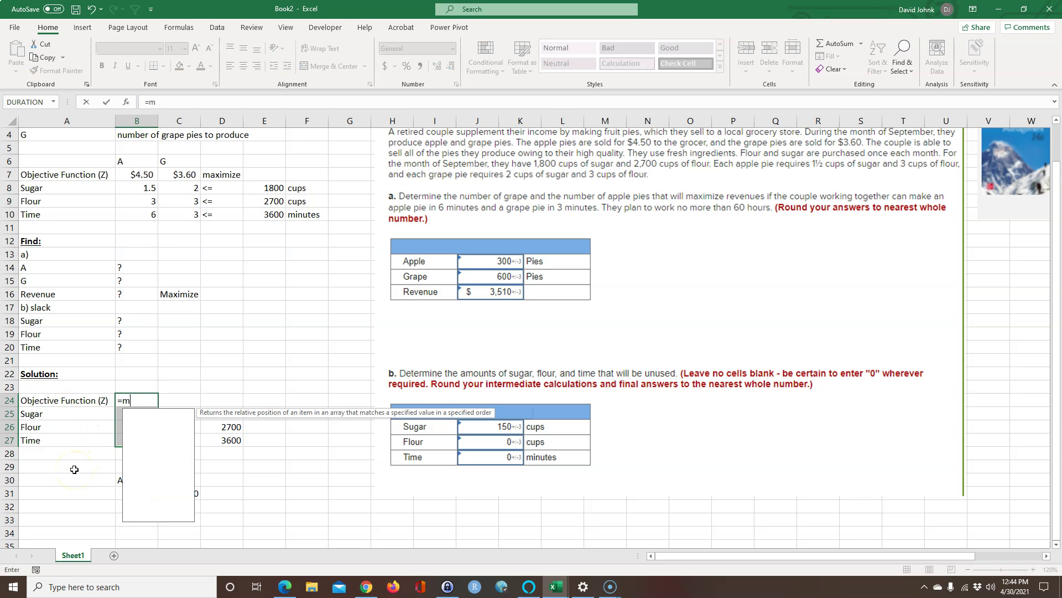
text(mult()
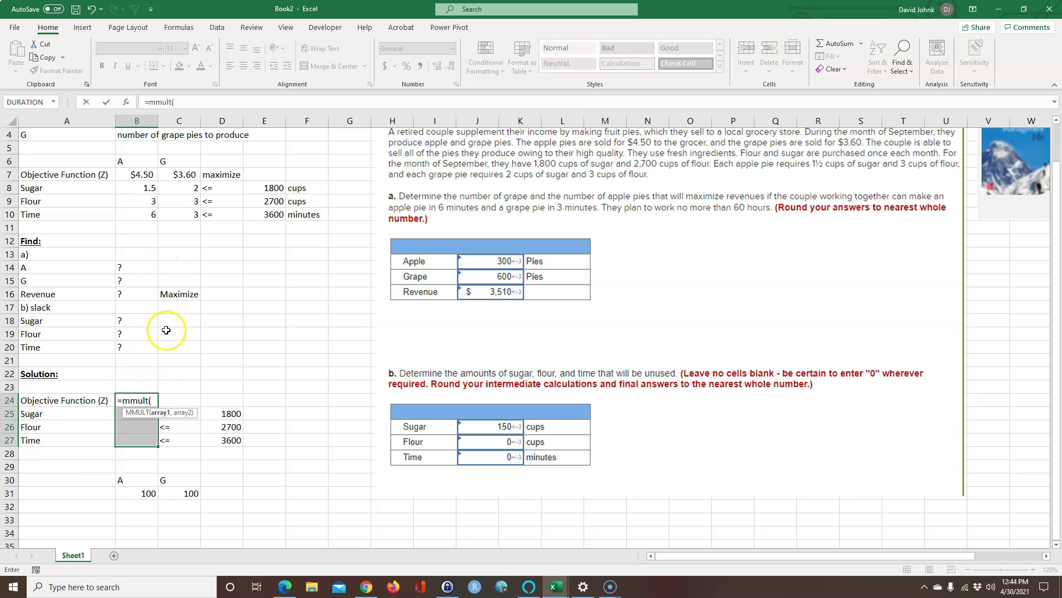
drag(138, 174, 173, 210)
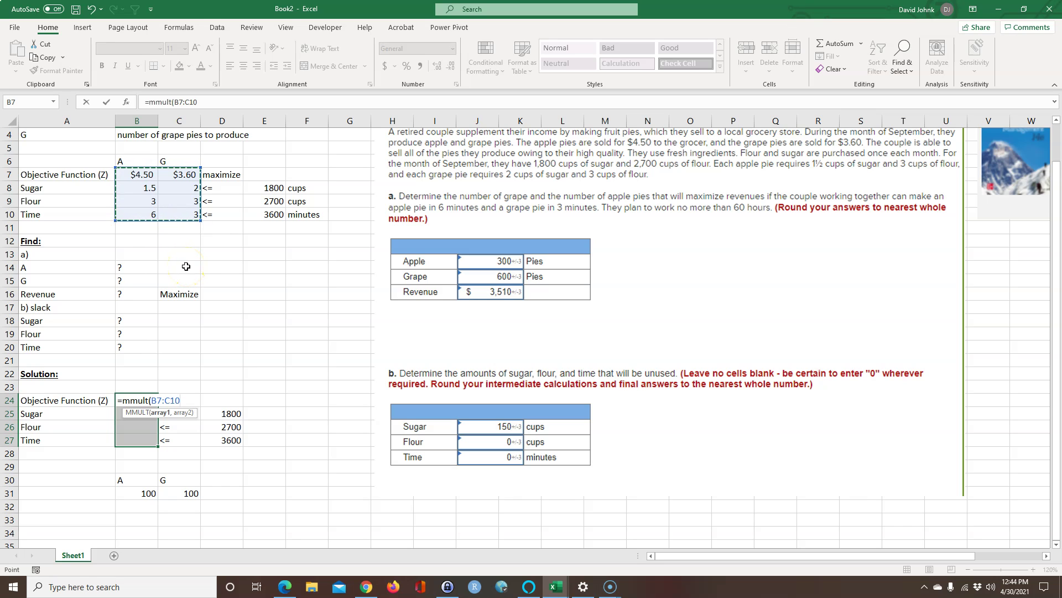
text(,tranps)
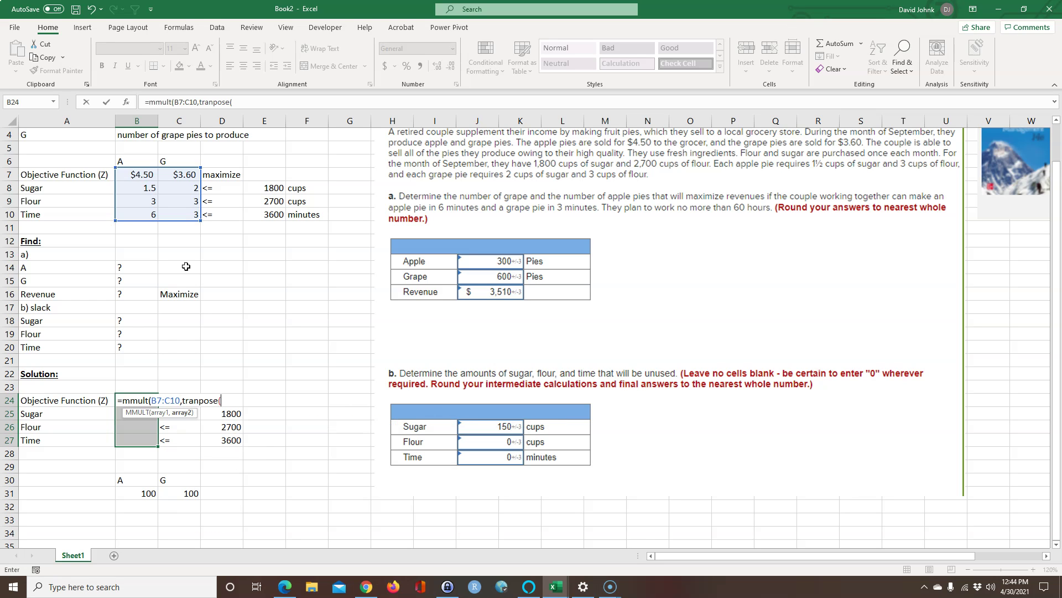
key(BackSpace)
text(spose)
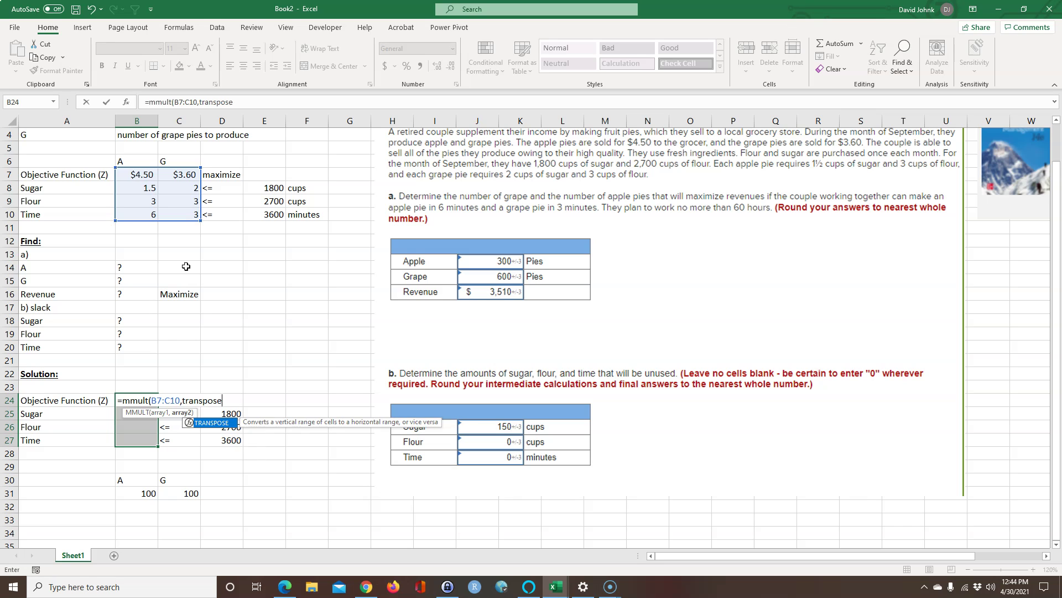
text(()
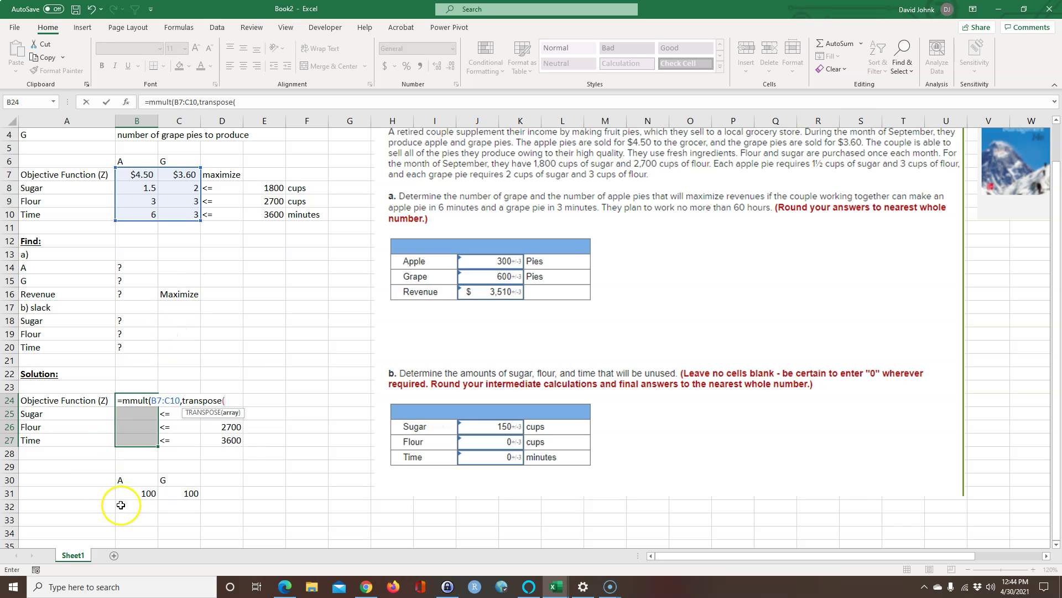
drag(135, 494, 191, 491)
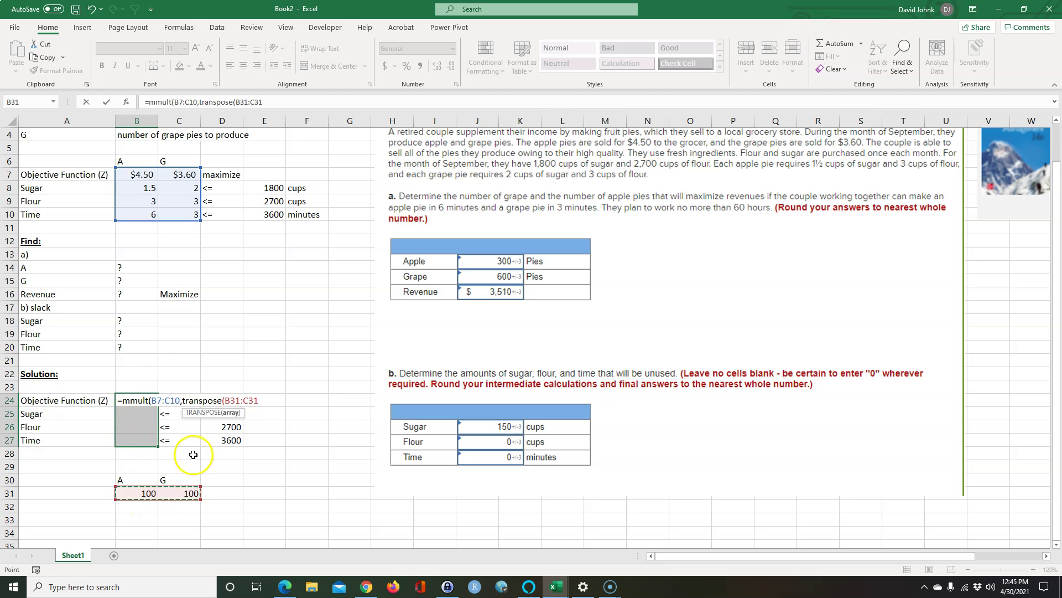
text())
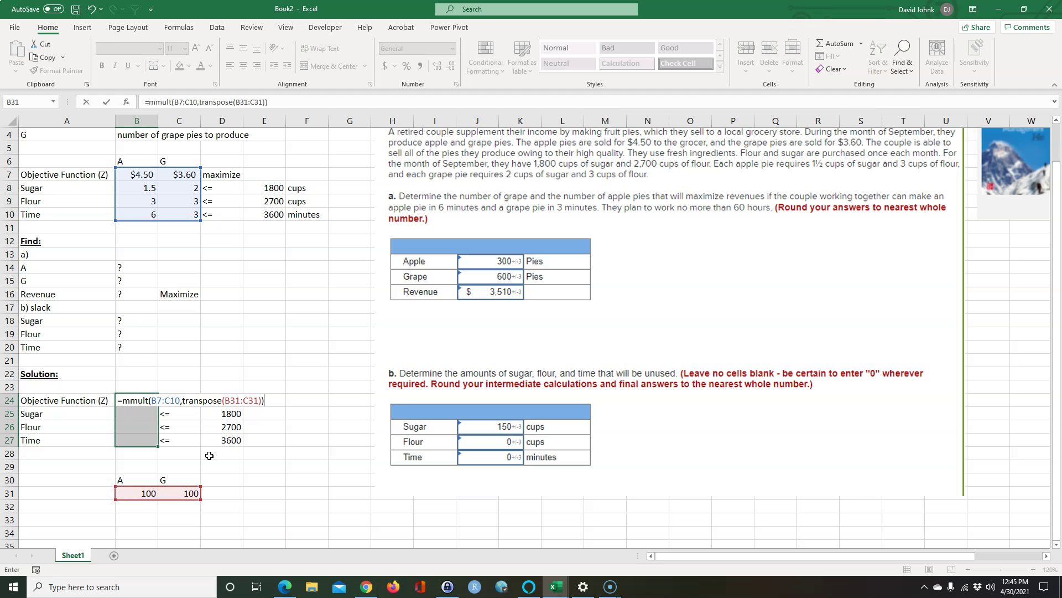
key(ctrl+shift+Return)
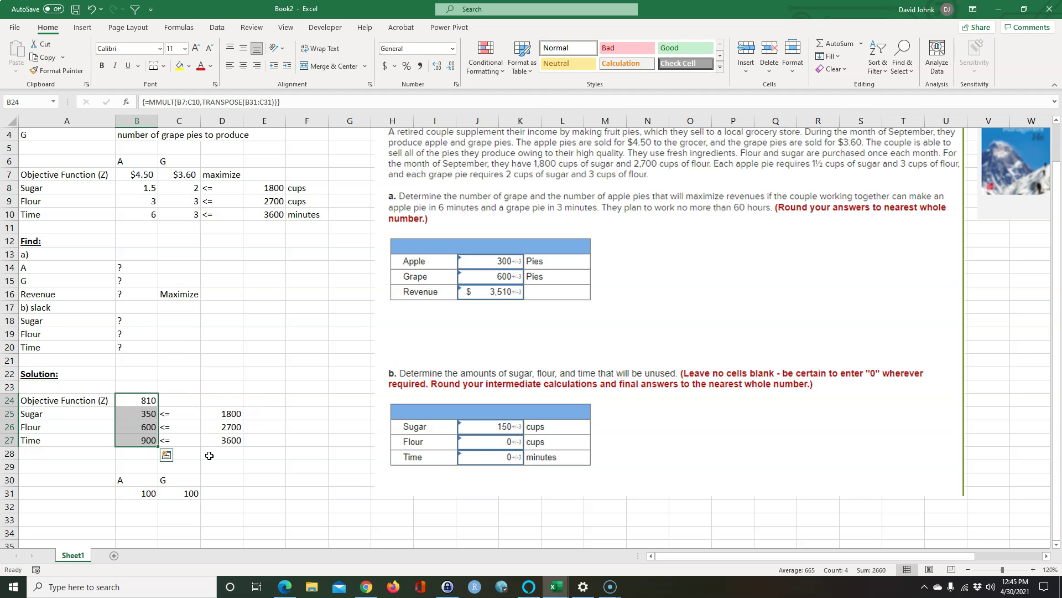
click(264, 451)
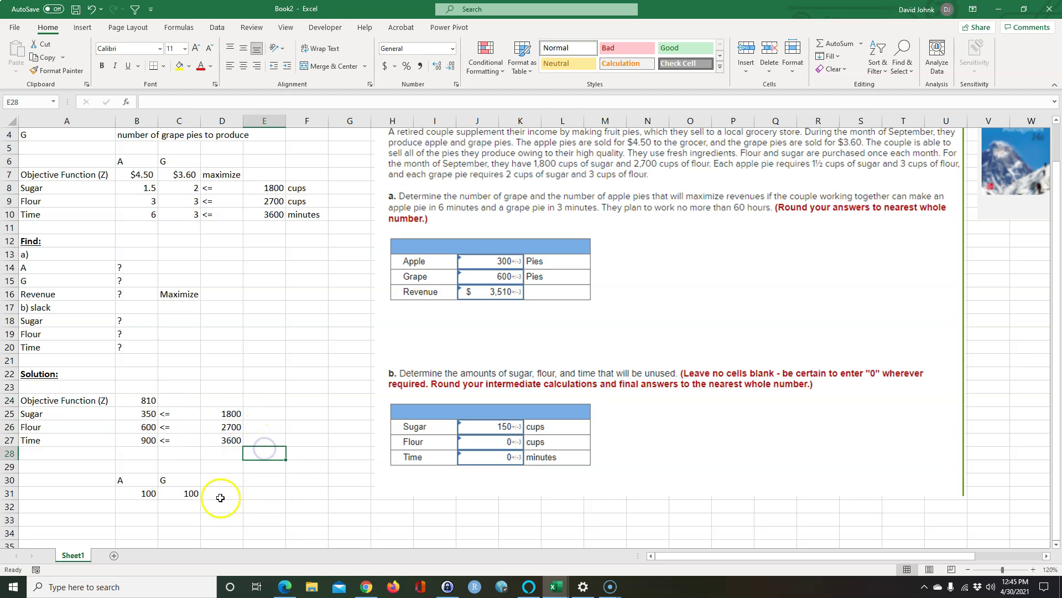
Show the array formula of B24 as text in C24 with the FORMULATEXT function.
click(181, 399)
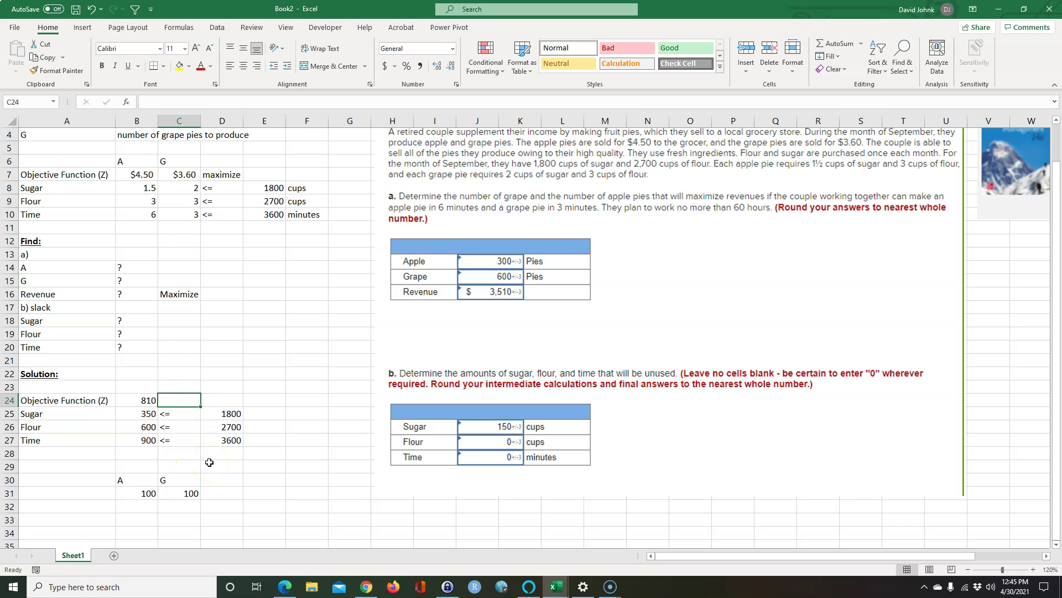
text(=form)
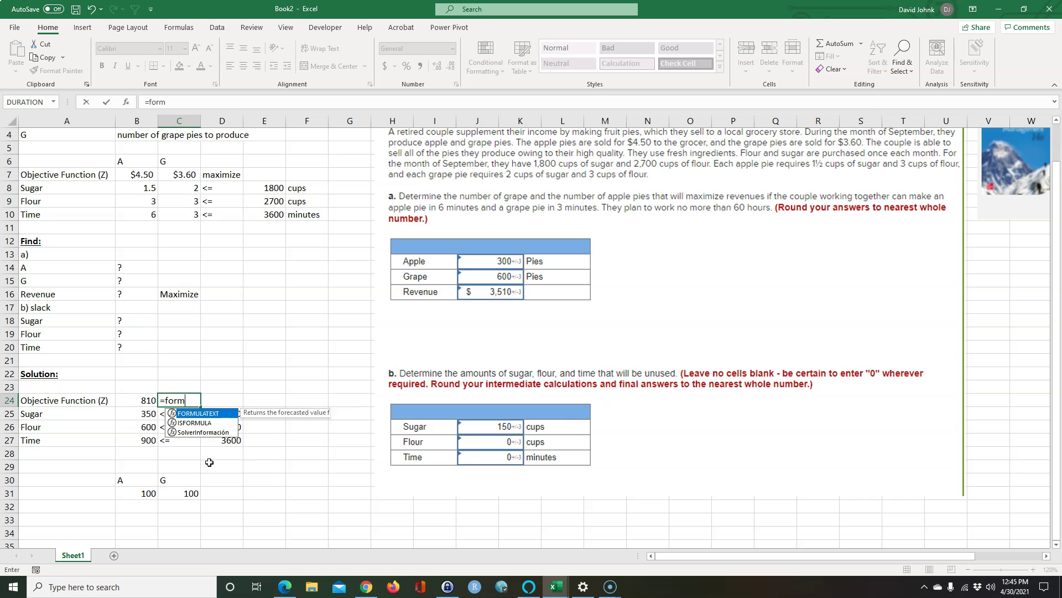
double_click(199, 413)
click(151, 397)
key(Return)
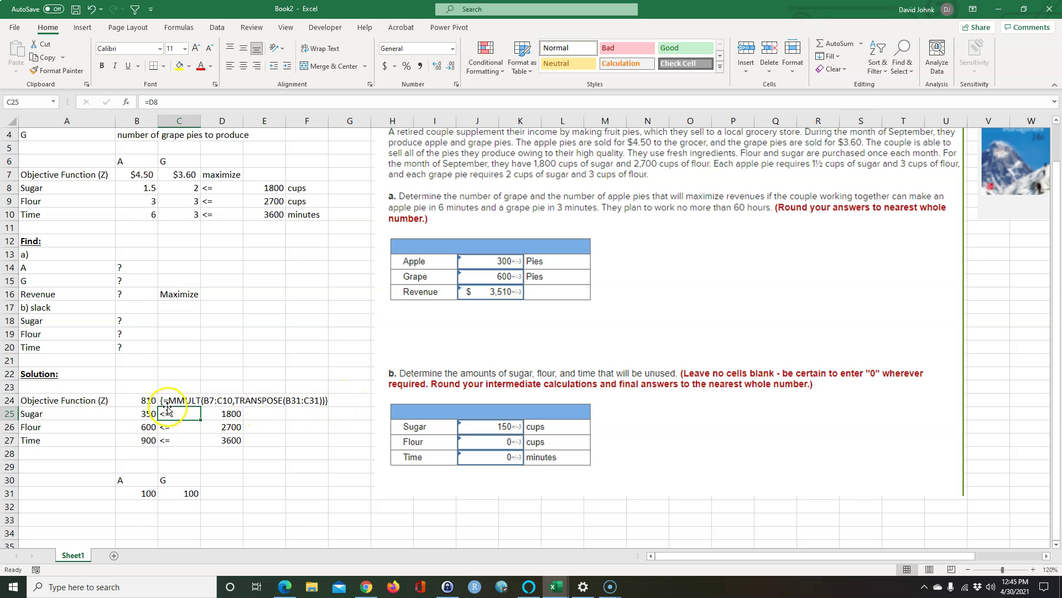
drag(147, 400, 142, 440)
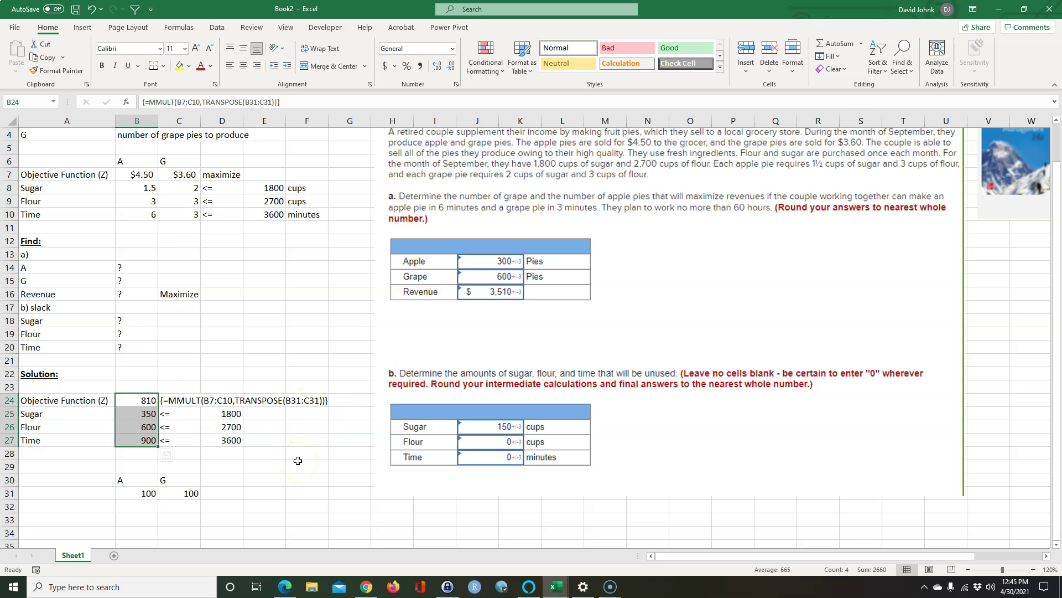
Add the note "cntrl+shift+enter" in A29 below the solution table.
click(82, 469)
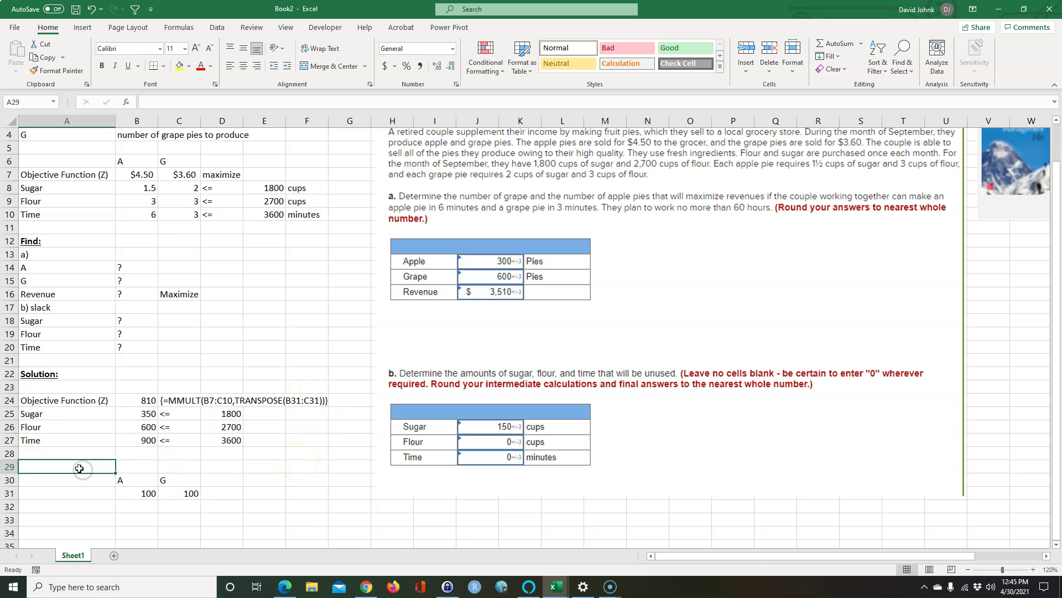
text(x)
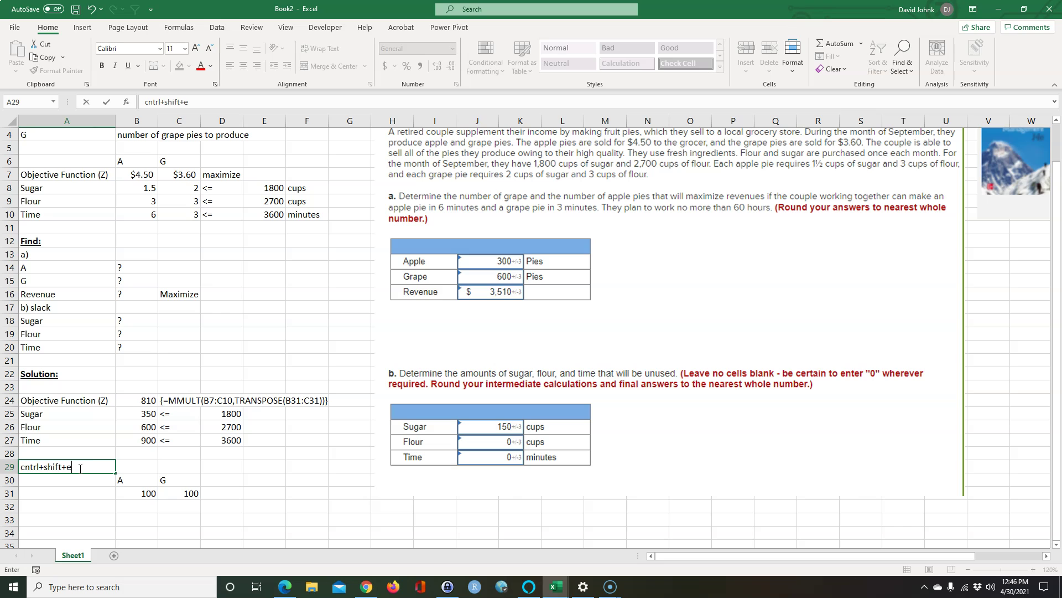
click(99, 520)
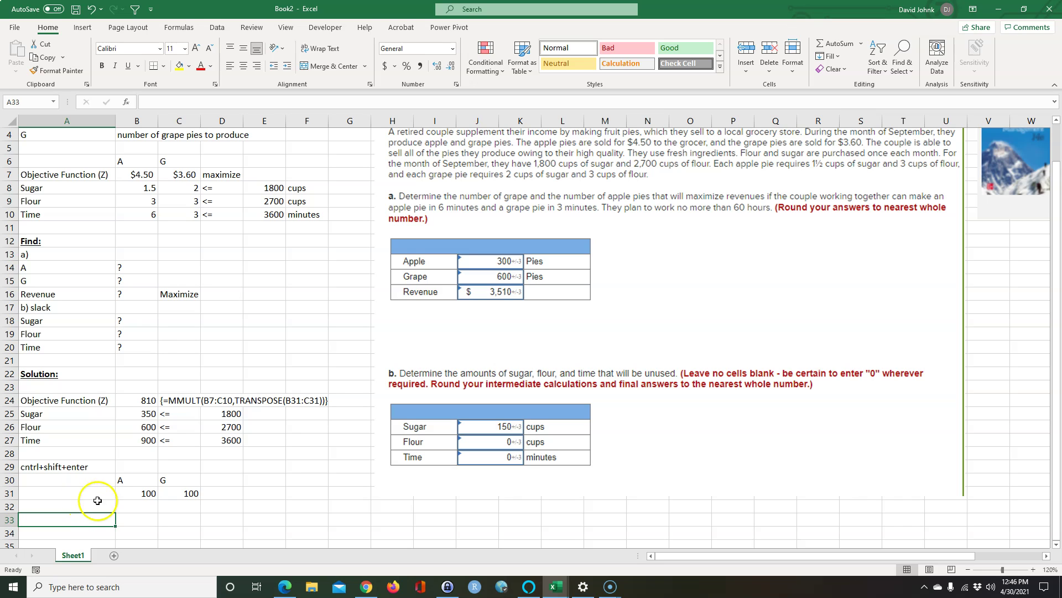
drag(140, 400, 137, 445)
click(222, 480)
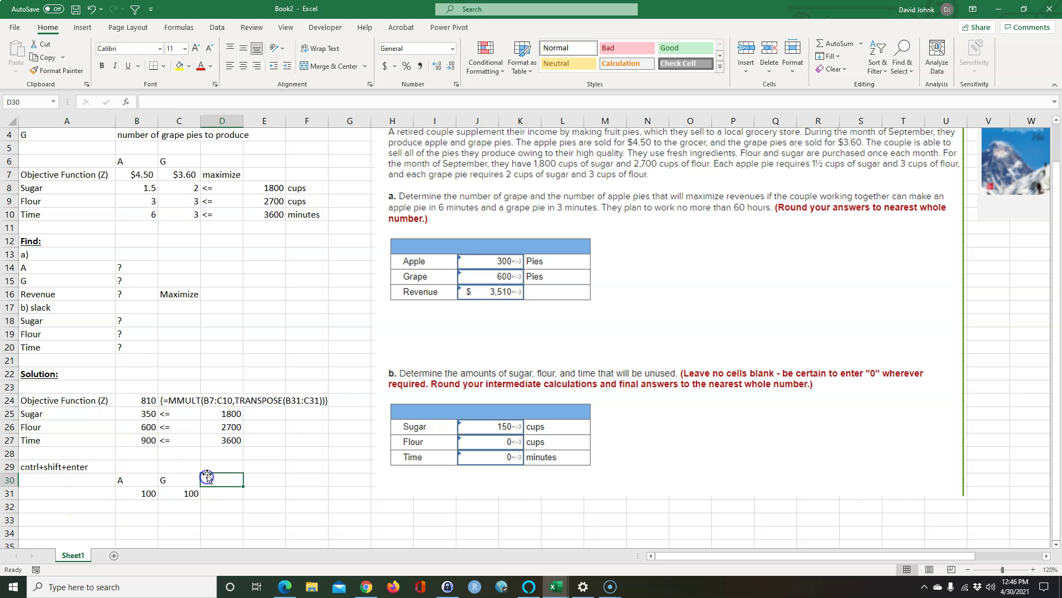
Set the trial values of A and G in B31:C31 to 1 and clear the stray entry in B32.
click(138, 493)
click(164, 493)
click(138, 493)
click(176, 493)
click(141, 491)
text(1)
key(Return)
text(1)
click(178, 493)
text(1)
key(Return)
click(139, 504)
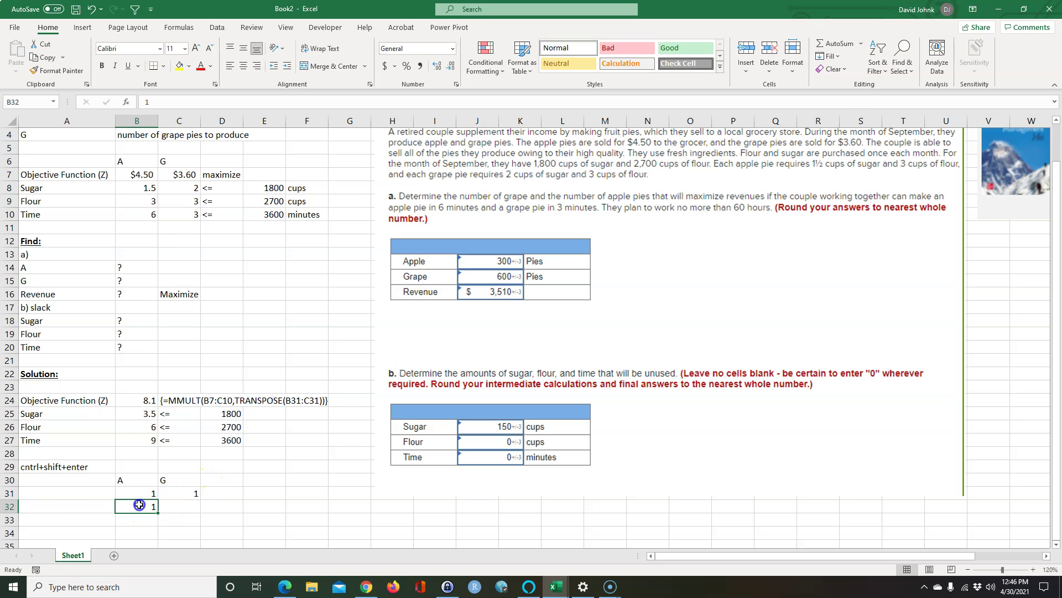
click(146, 494)
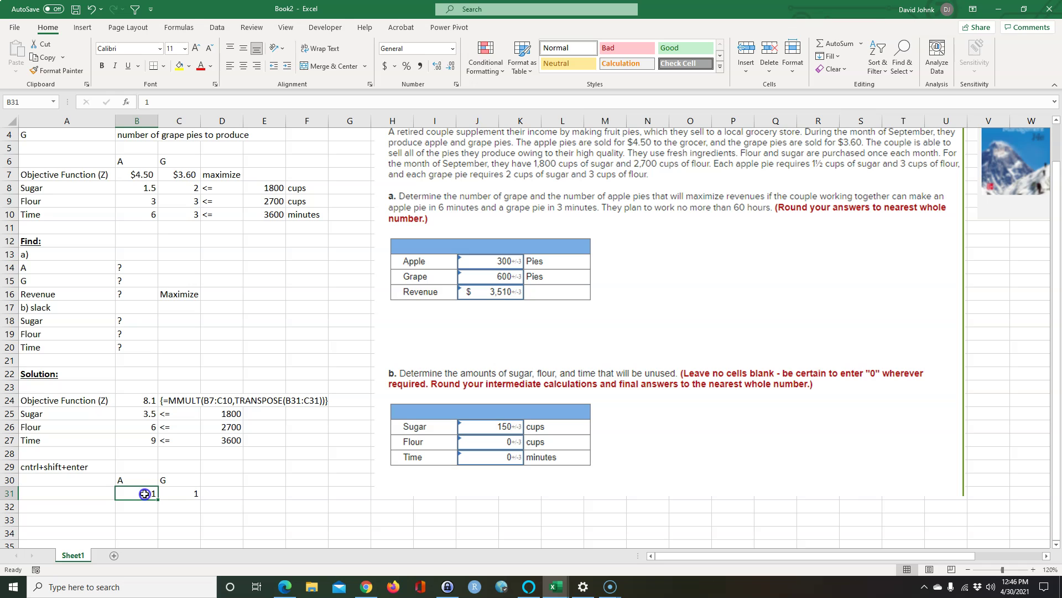
Set the trial value of G in C31 to 0 to test the objective function.
click(183, 492)
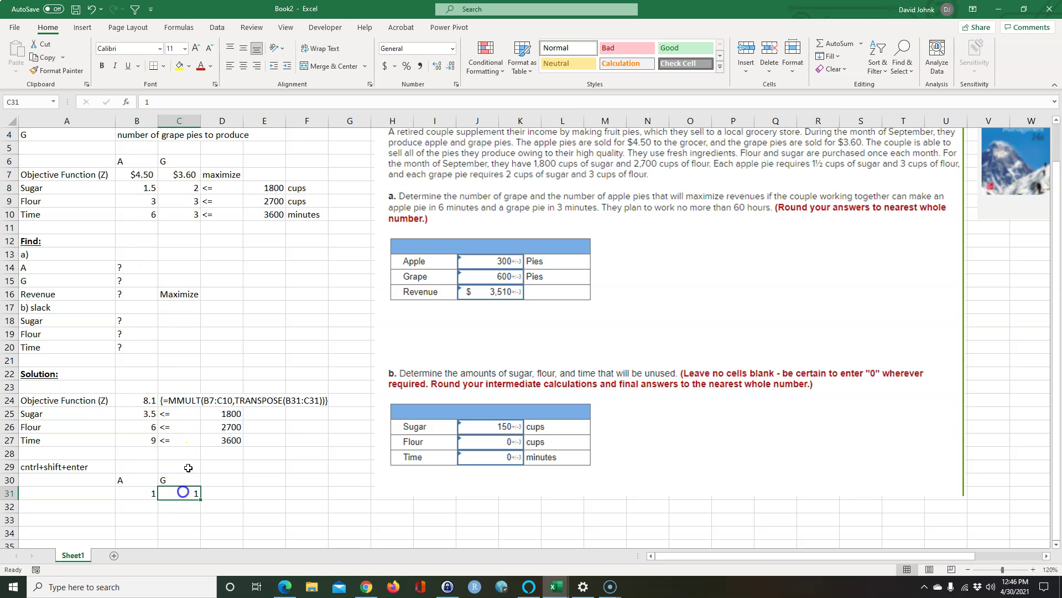
click(139, 400)
click(184, 492)
text(0)
key(Return)
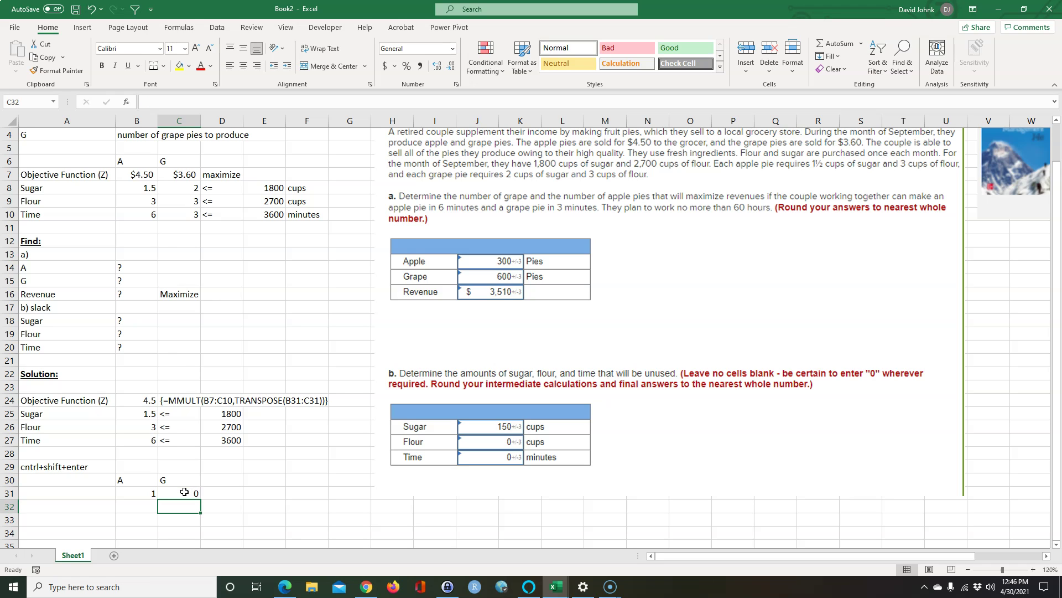
Set the trial values of A and G in B31:C31 to 100 each.
click(146, 176)
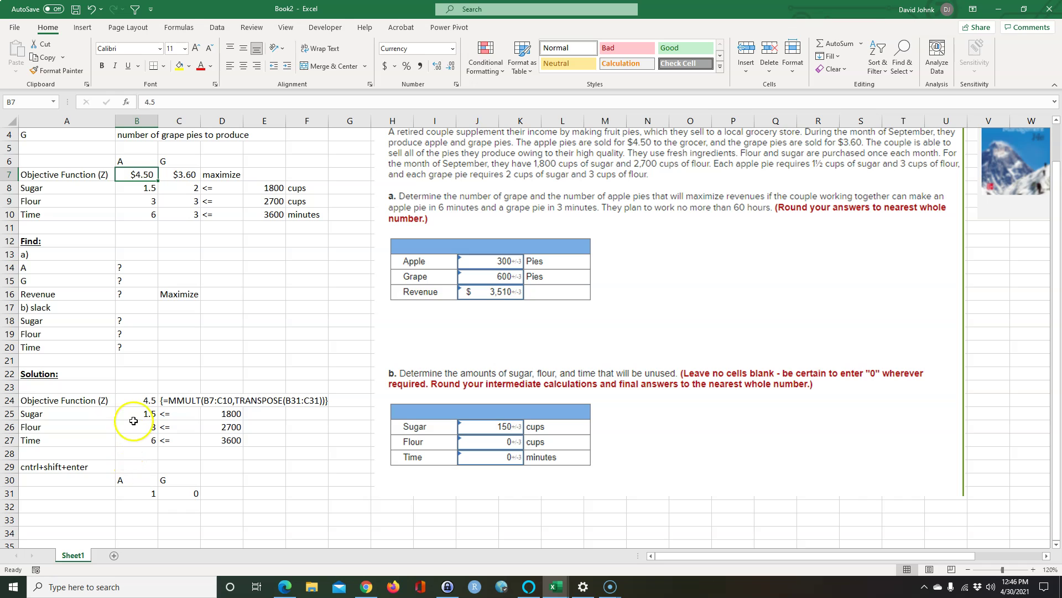
drag(133, 414, 144, 435)
click(143, 494)
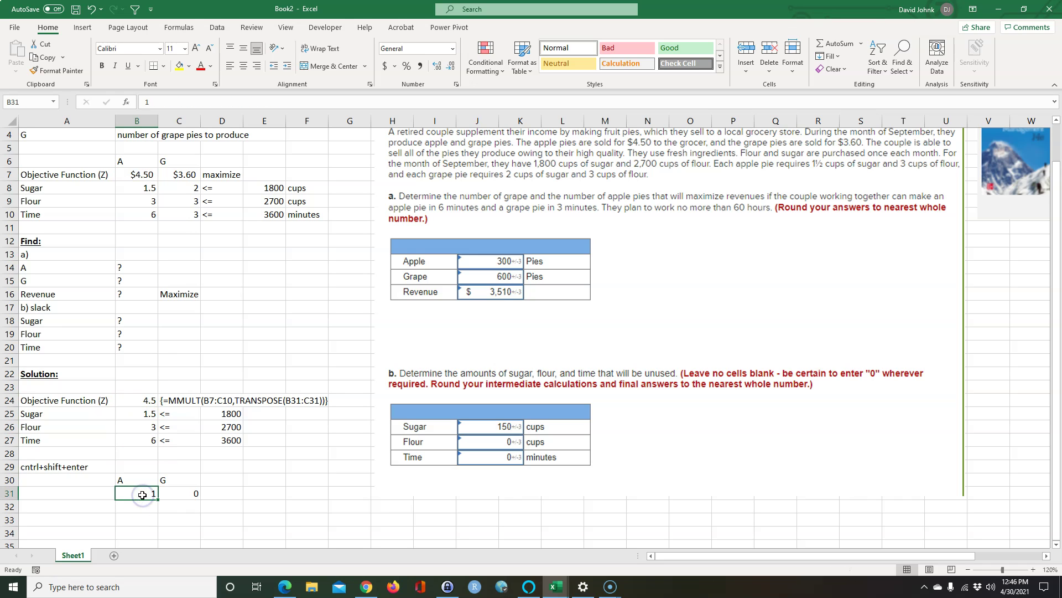
text(100)
key(Tab)
text(100)
key(Return)
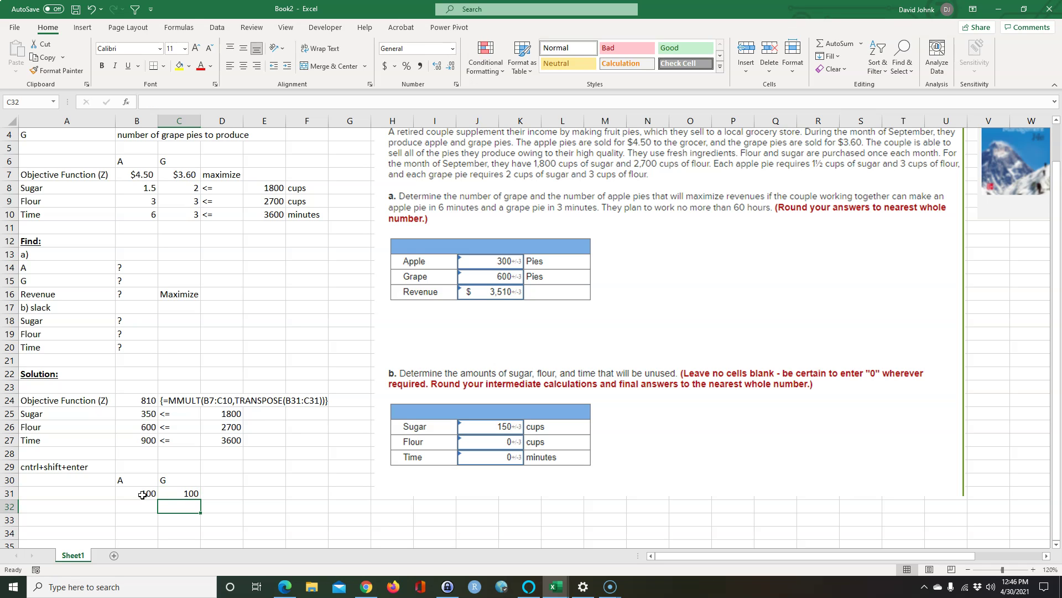
Copy the currency format of B7 onto the objective function result in B24.
click(143, 400)
click(146, 177)
click(57, 70)
click(135, 399)
click(123, 400)
Compare the sugar, flour and time used in B25:B27 with the limits in D25:D27 for the trial pie quantities.
drag(150, 493, 188, 493)
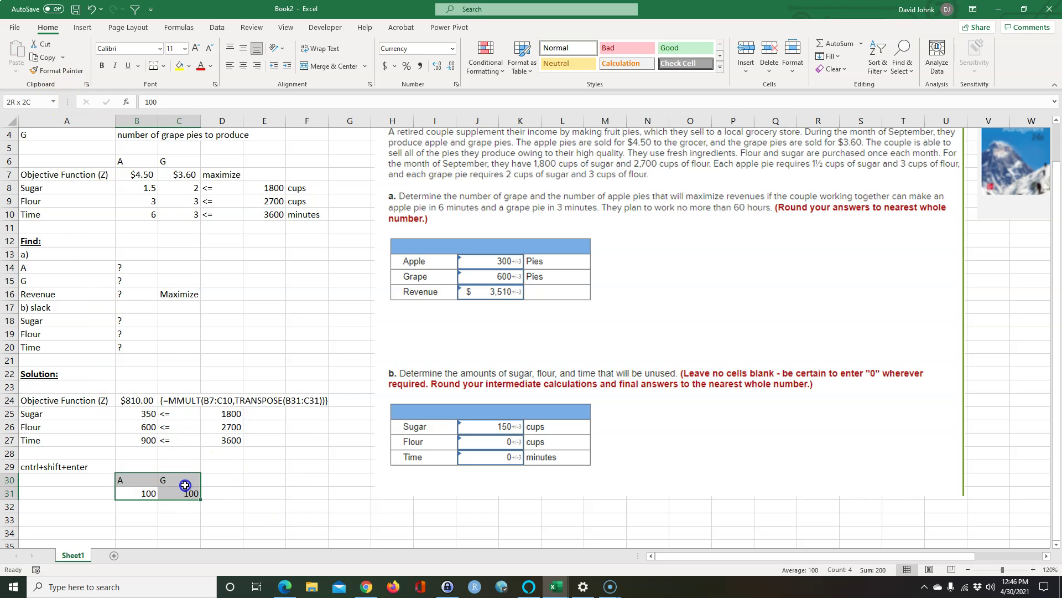
click(141, 421)
drag(142, 420, 141, 440)
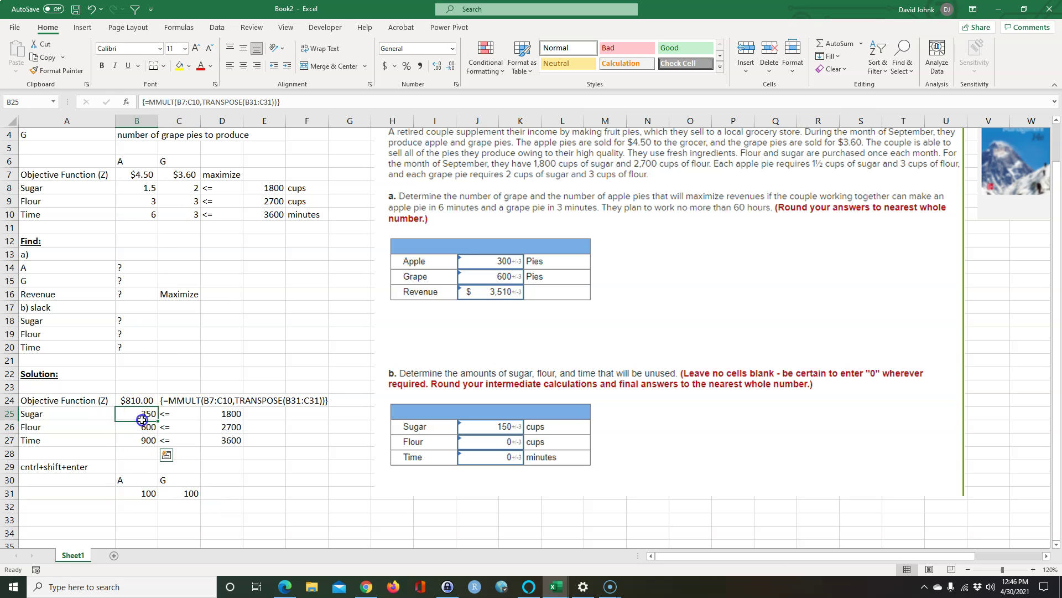
click(142, 441)
drag(143, 414, 143, 442)
drag(227, 421, 228, 440)
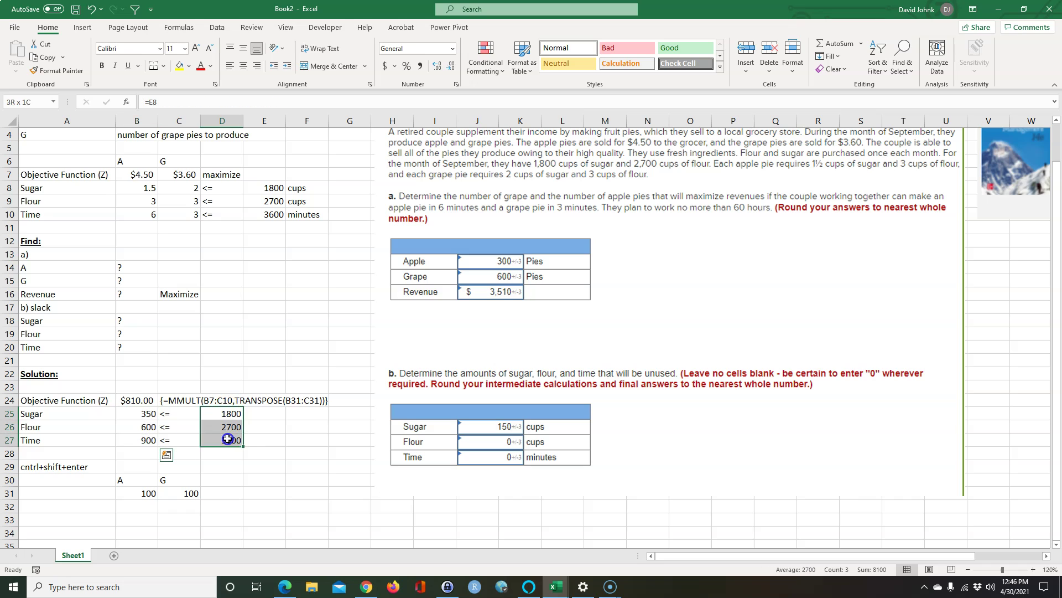
drag(133, 420, 149, 440)
drag(145, 494, 178, 495)
drag(145, 414, 142, 438)
drag(224, 414, 229, 439)
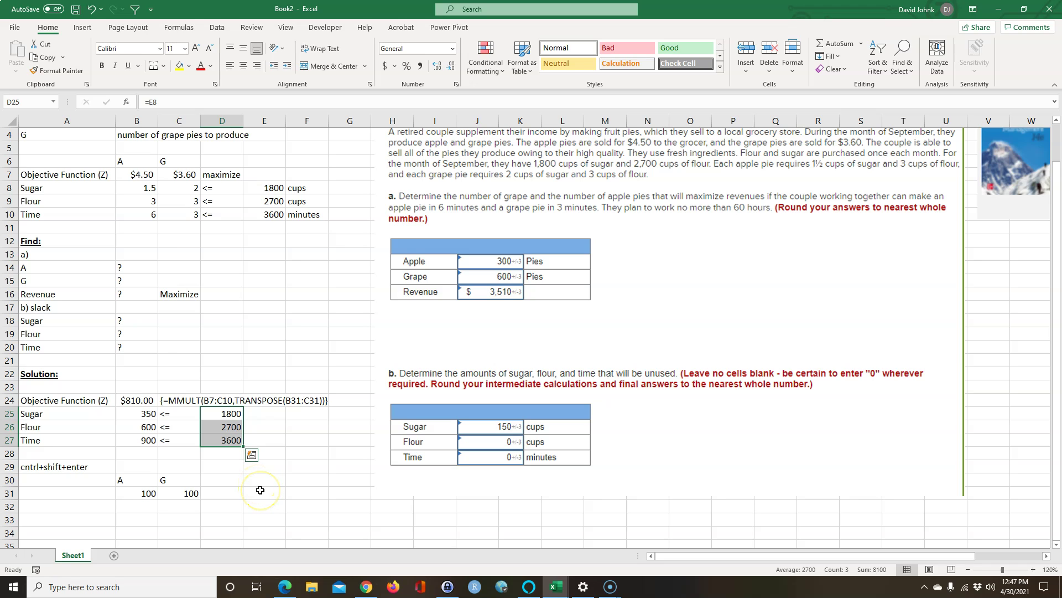
Set up Solver to maximize objective cell B24 by changing variable cells B31:C31.
click(216, 28)
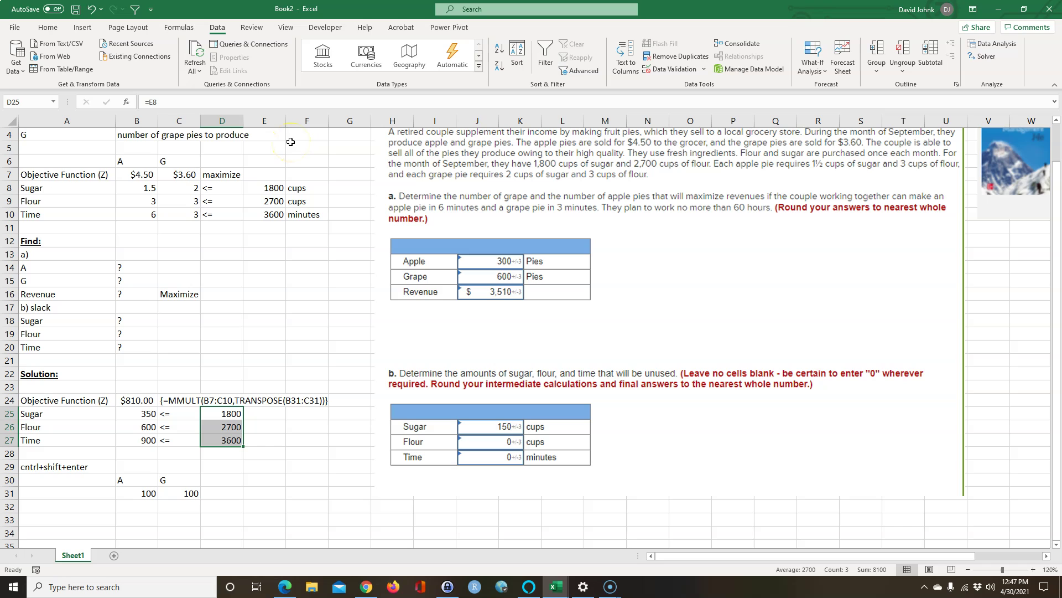
click(987, 58)
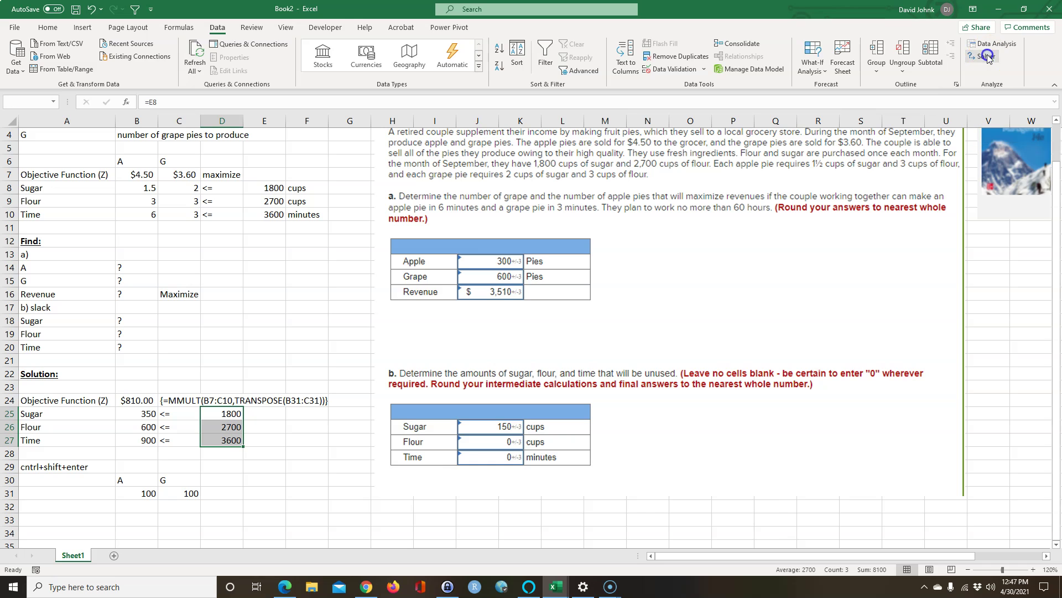
drag(617, 202, 558, 155)
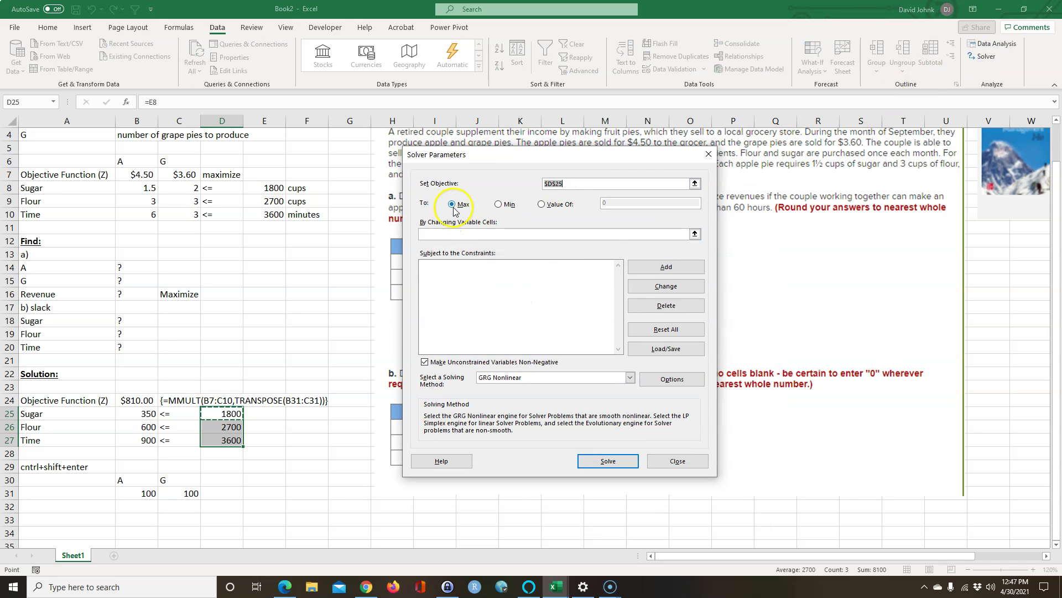
click(129, 400)
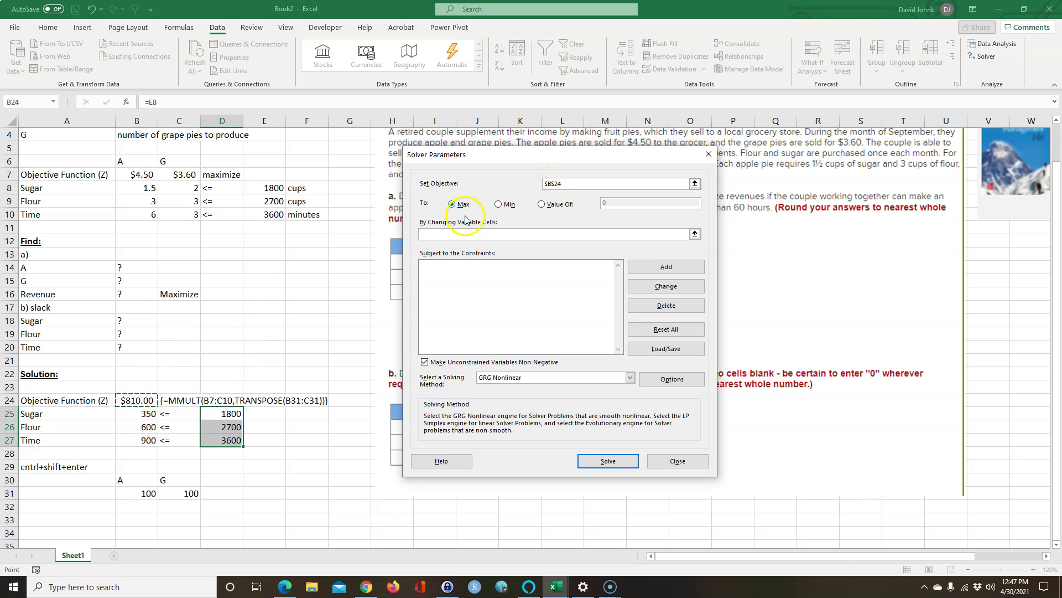
click(437, 232)
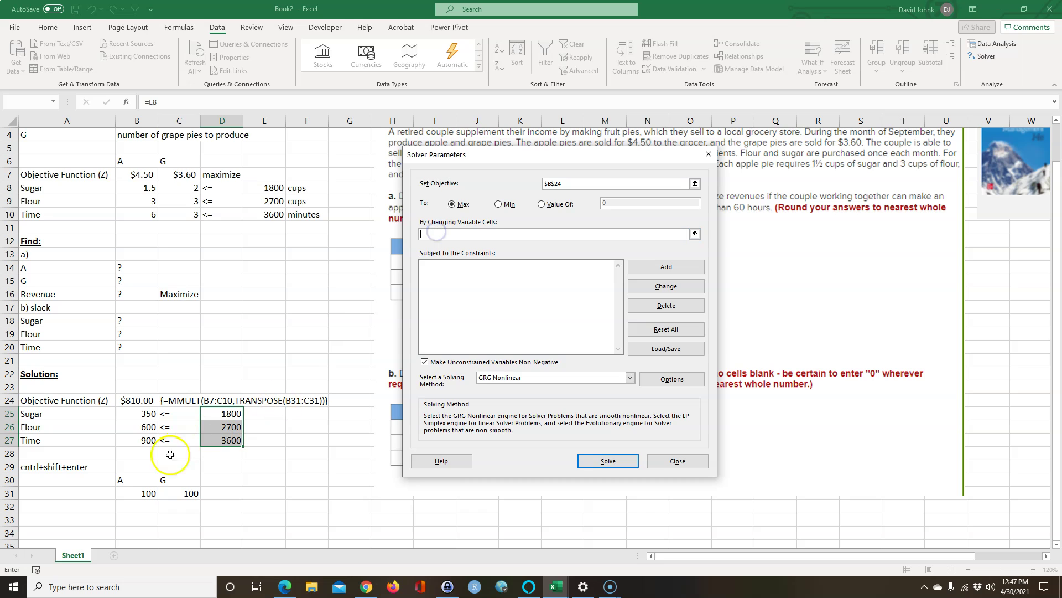
drag(141, 493, 171, 491)
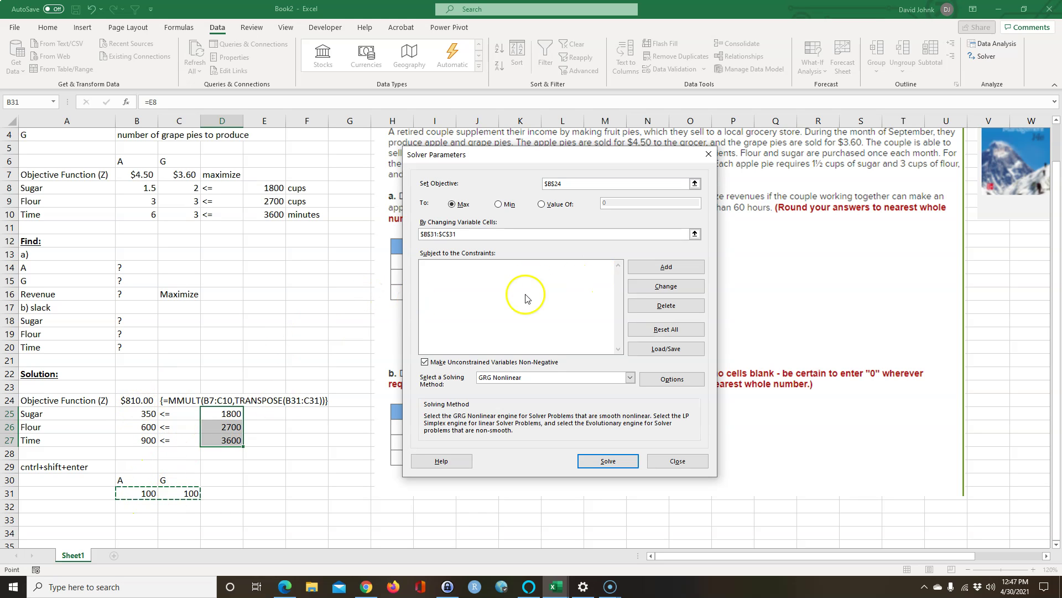
Add the Solver constraint $B$25:$B$27 <= $D$25:$D$27 for sugar, flour and time.
click(666, 267)
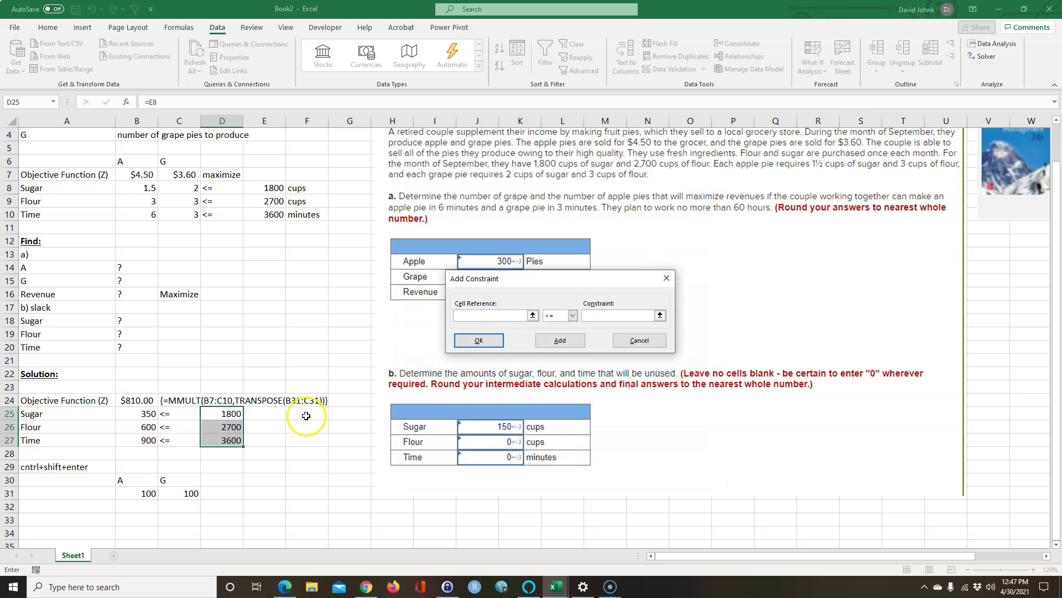
drag(145, 413, 147, 440)
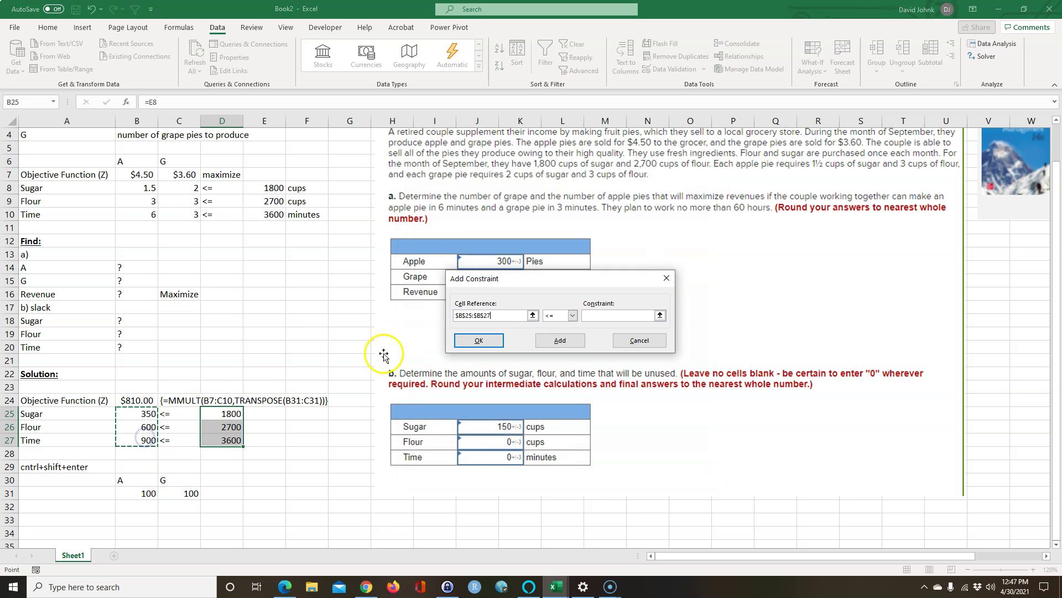
click(591, 315)
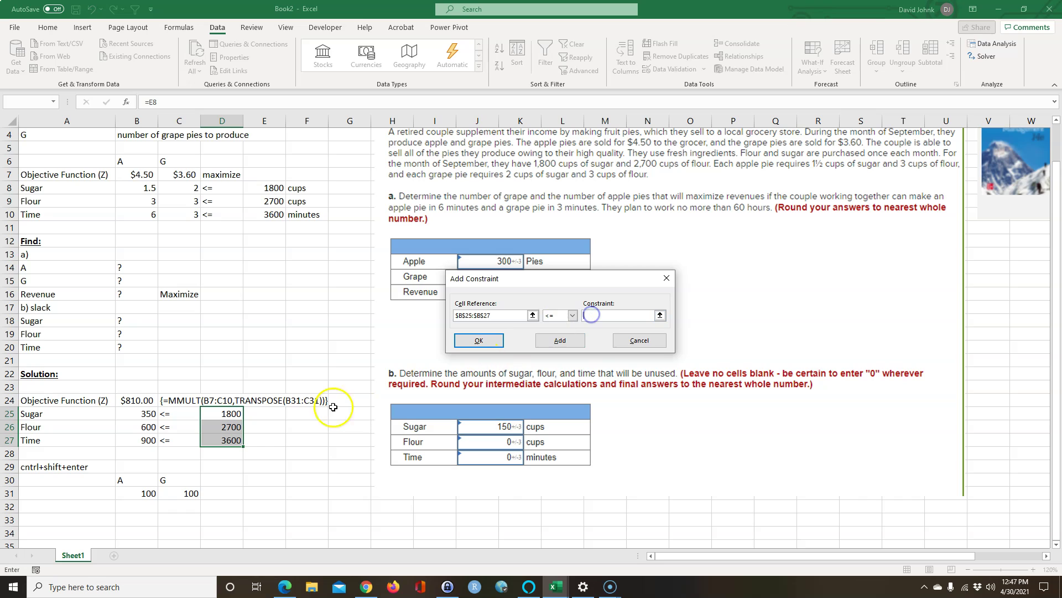
drag(231, 412, 231, 439)
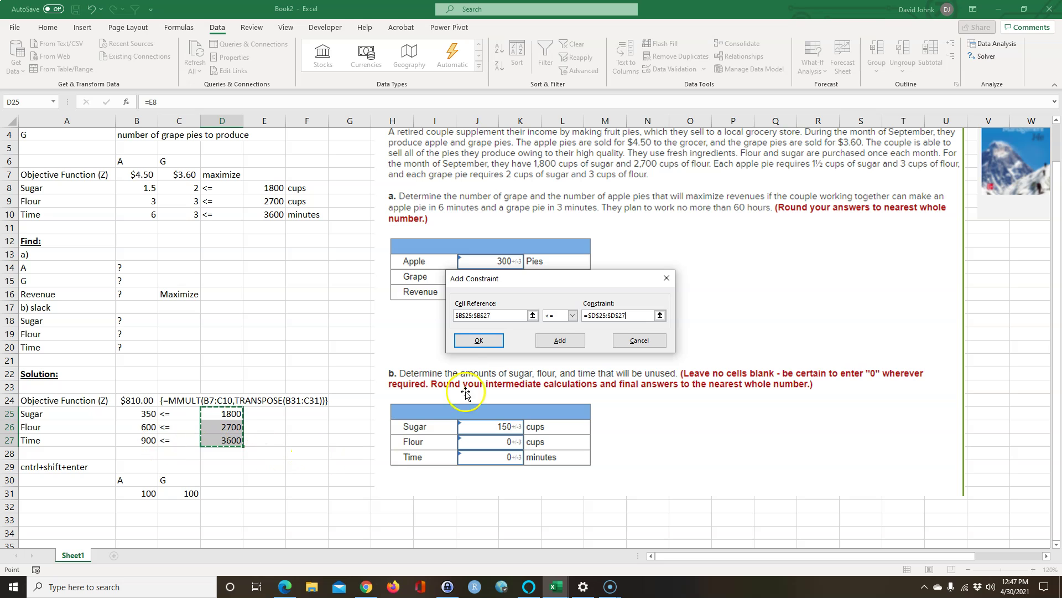
click(477, 340)
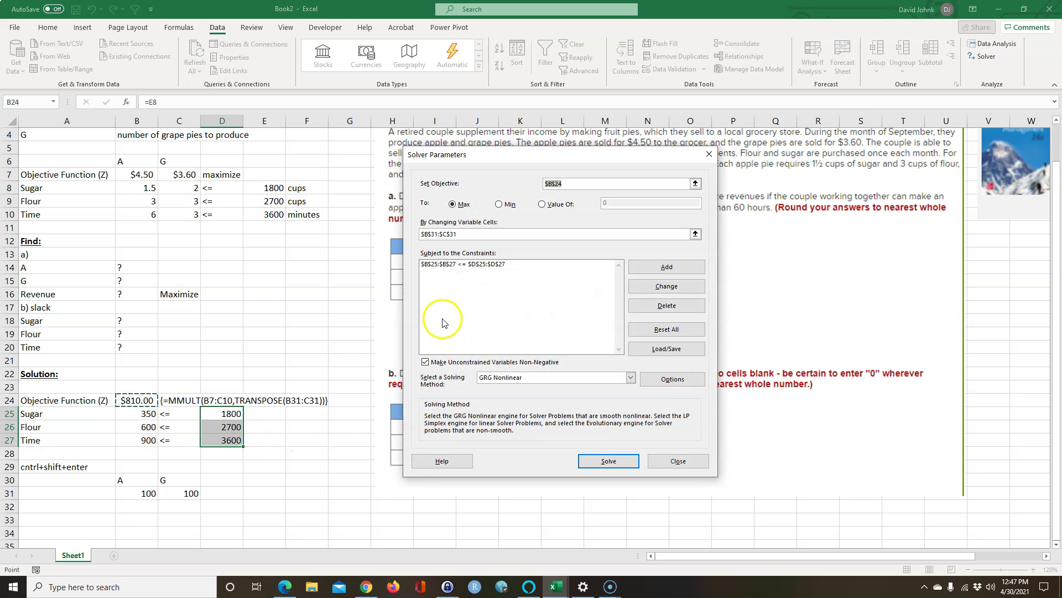
Solve the model with the Simplex LP method and keep the Solver solution.
click(515, 378)
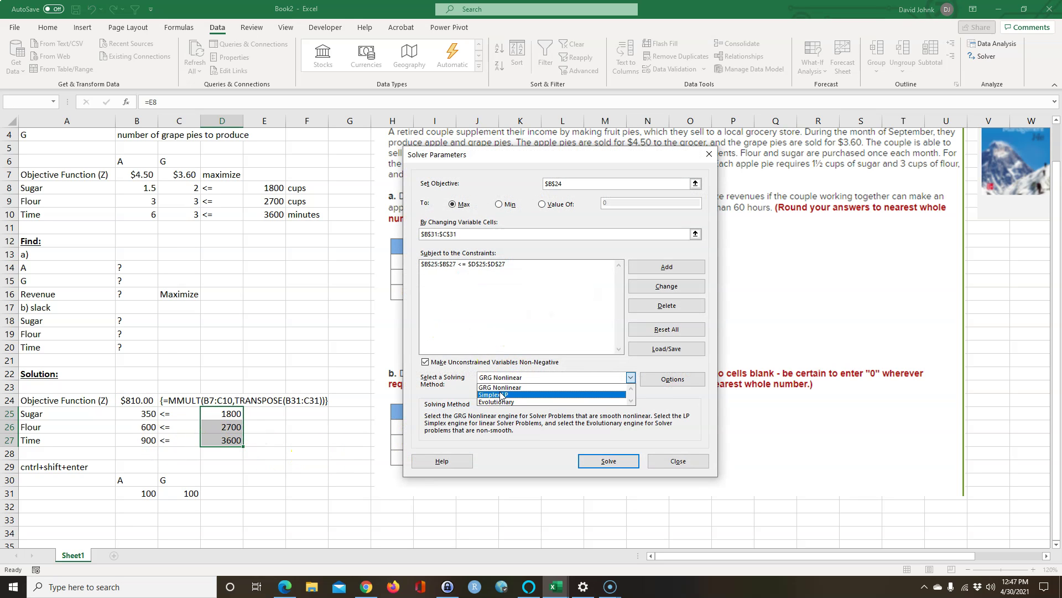
click(498, 395)
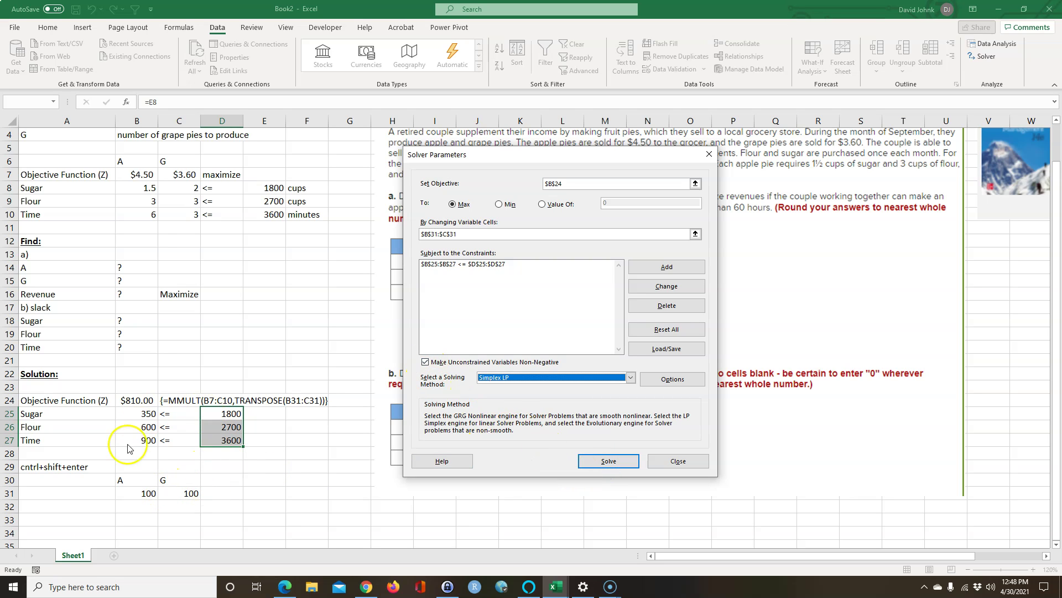
click(607, 462)
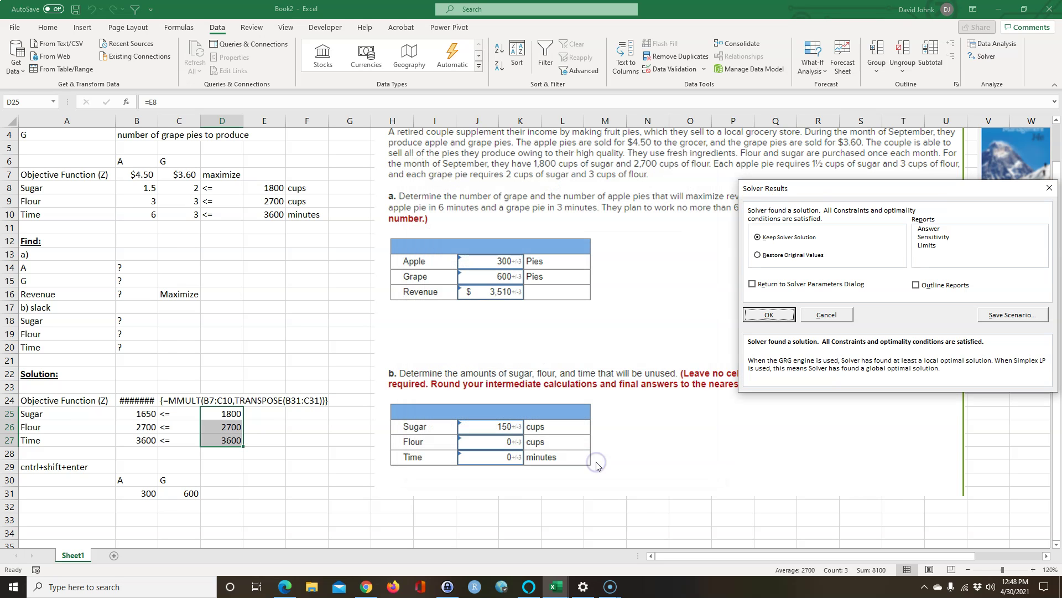
click(766, 314)
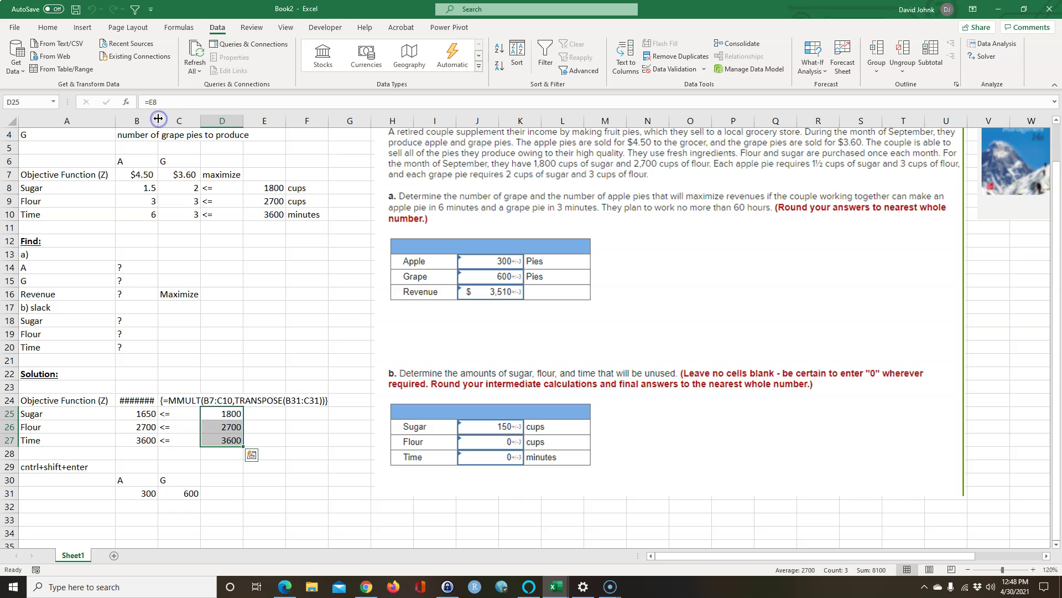
Widen column B to fit the revenue value and fill B24 with yellow.
mouse_move(159, 120)
mouse_down()
mouse_move(221, 124)
mouse_move(157, 143)
mouse_move(165, 324)
mouse_move(161, 125)
mouse_move(178, 122)
mouse_up()
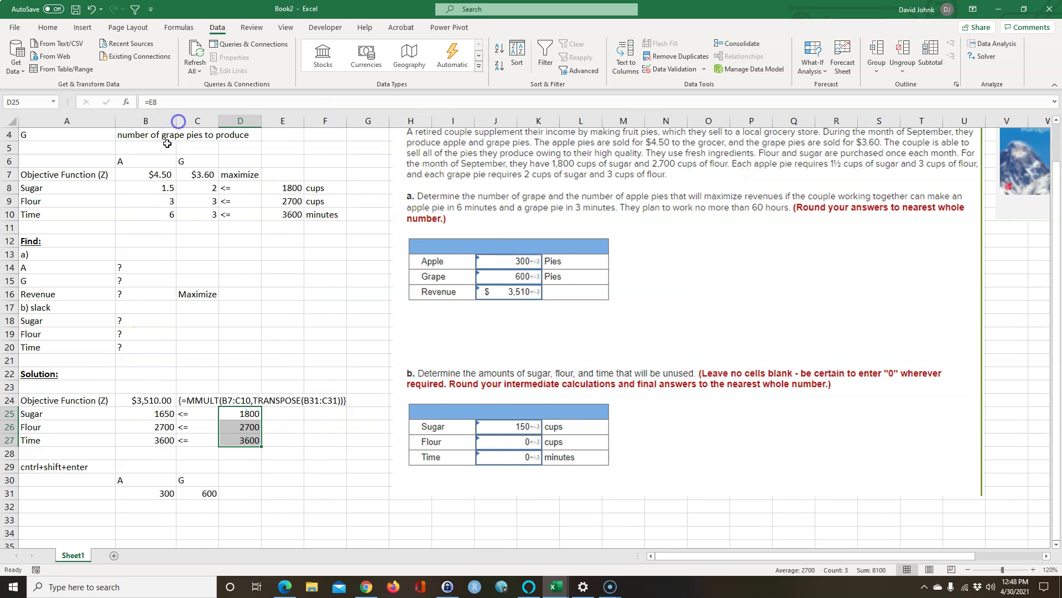
click(141, 401)
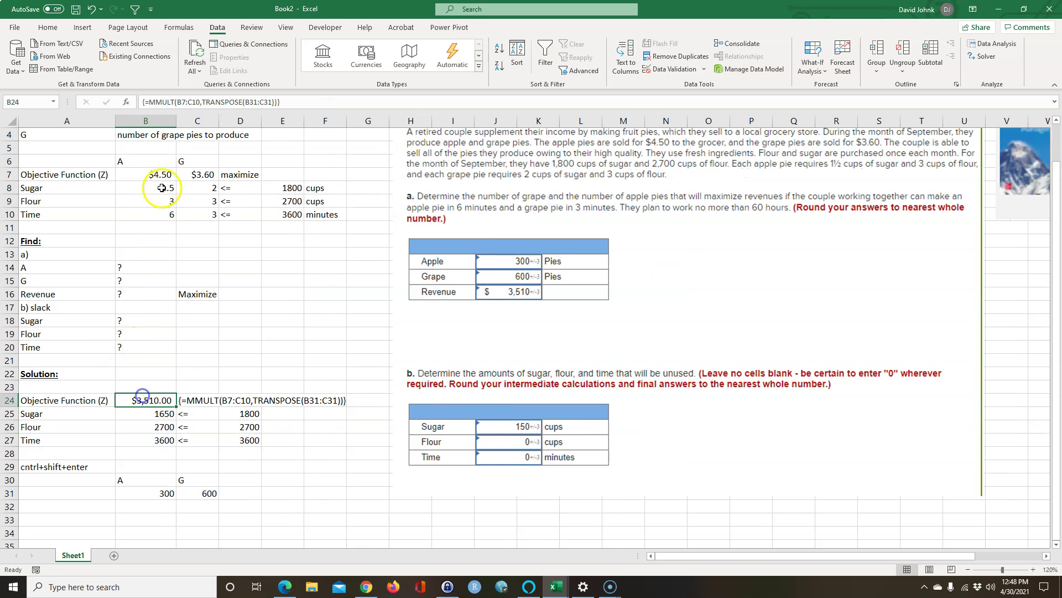
click(47, 27)
click(179, 65)
click(148, 397)
Fill the A and G headings and their solution values in B30:C31 with yellow.
drag(156, 492, 205, 493)
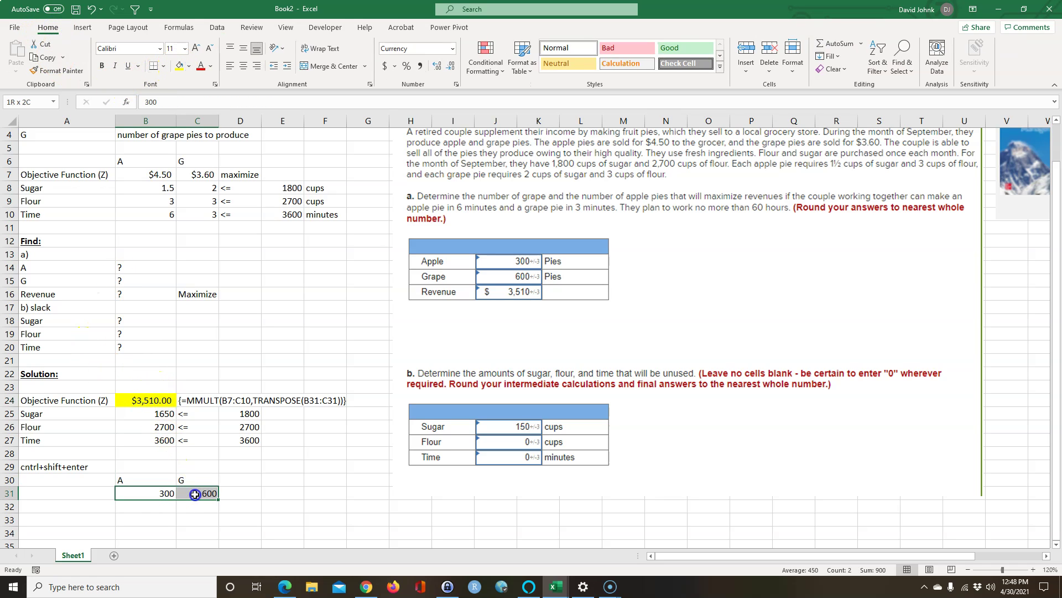
drag(145, 480, 189, 494)
click(180, 66)
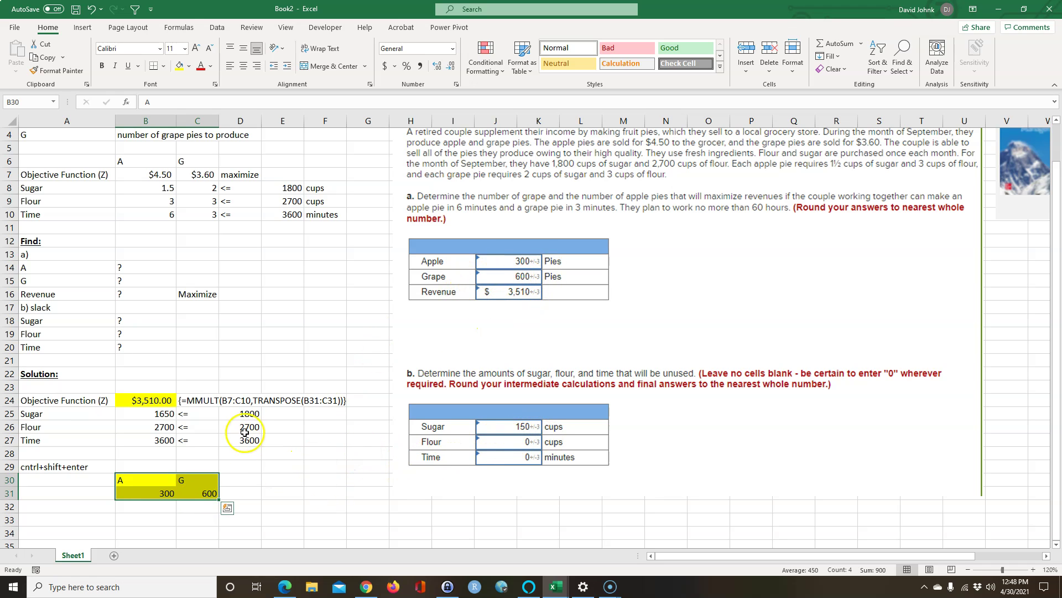
Calculate the unused sugar in E25 with the formula =D25-B25.
click(278, 414)
text(=)
click(246, 413)
text(-)
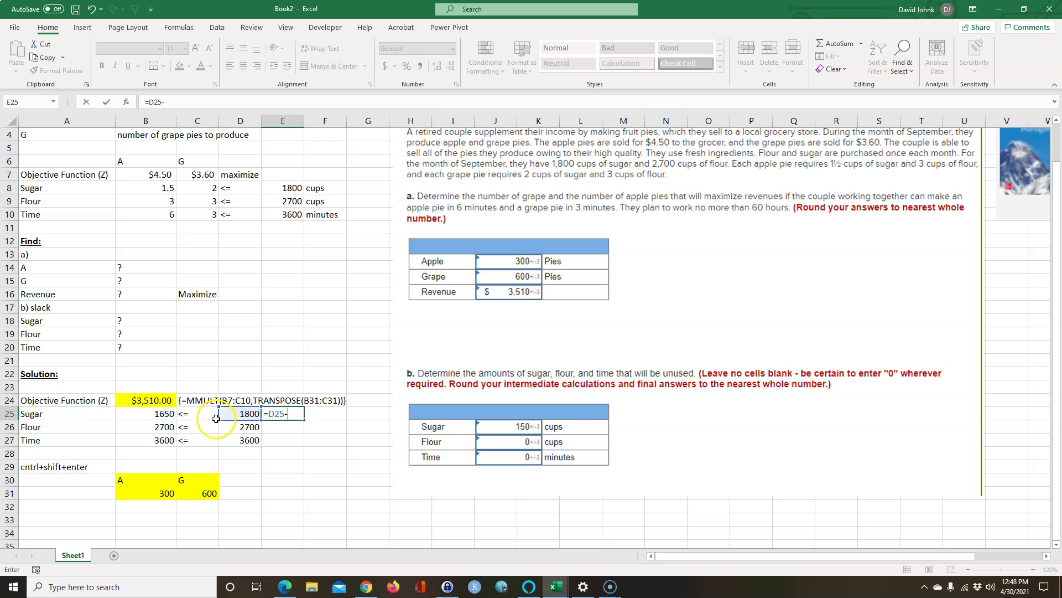
click(162, 413)
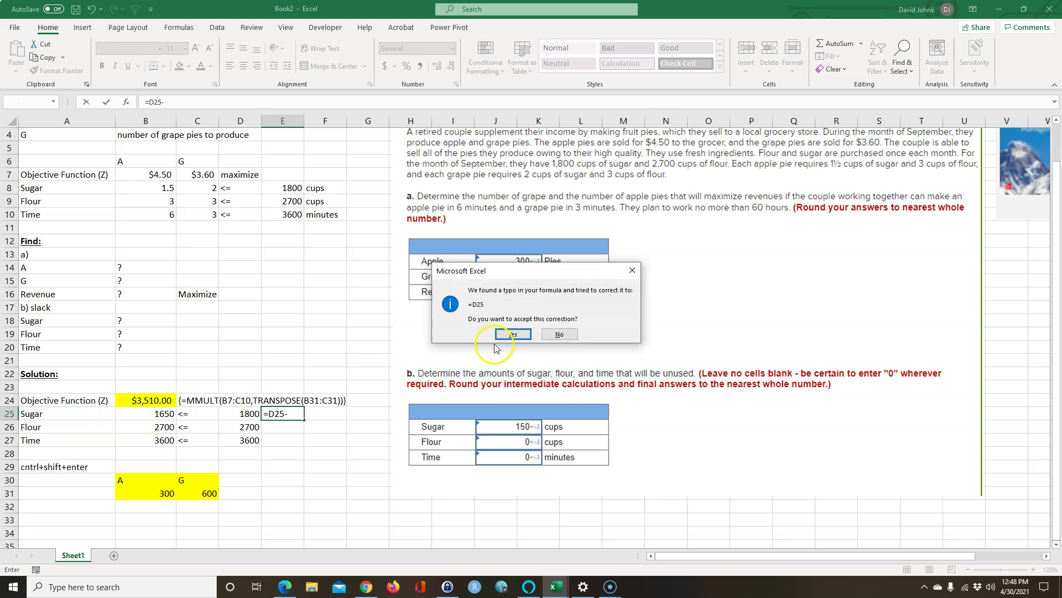
click(560, 334)
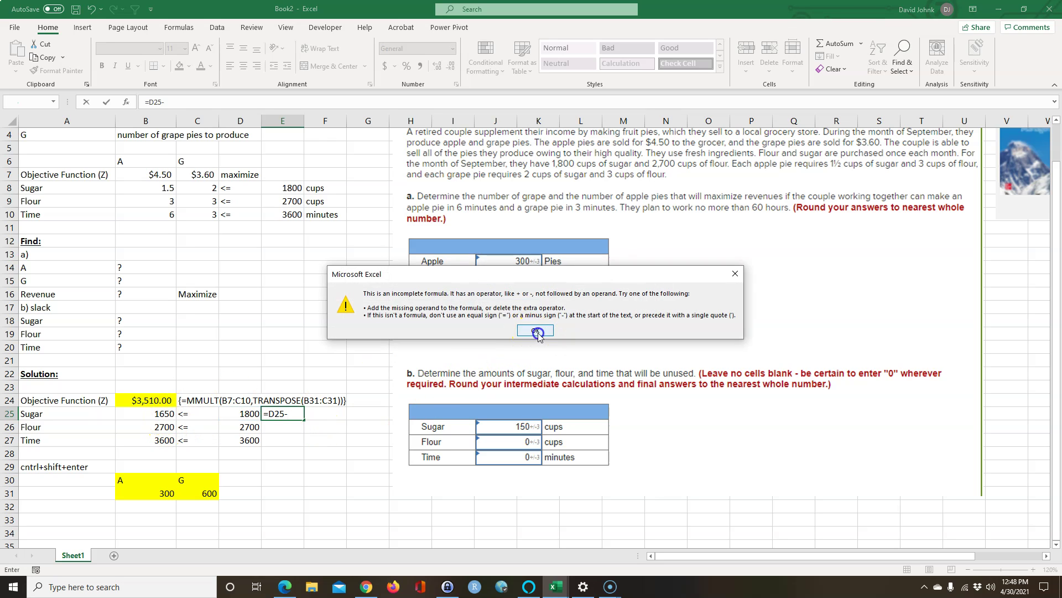
click(536, 334)
click(146, 414)
key(Return)
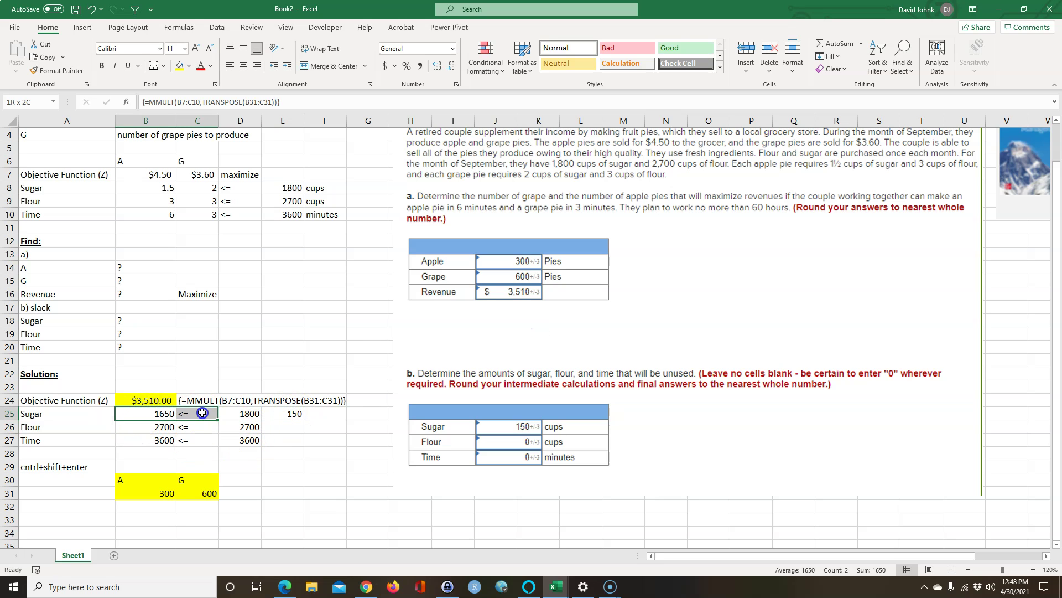
Fill the slack formula from E25 down to E27 and check it against the flour and time amounts used and available.
click(294, 414)
drag(305, 422, 302, 441)
click(160, 426)
click(243, 427)
click(160, 426)
click(167, 443)
click(244, 440)
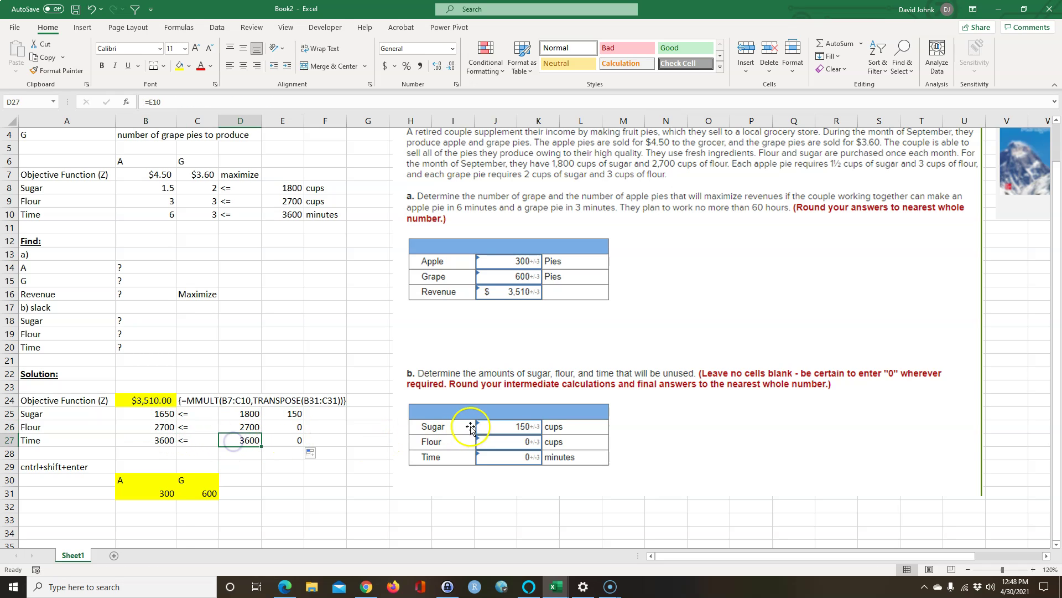
Fill the slack values in E25:E27 and their resource labels in A25:A27 with yellow.
drag(282, 416, 285, 439)
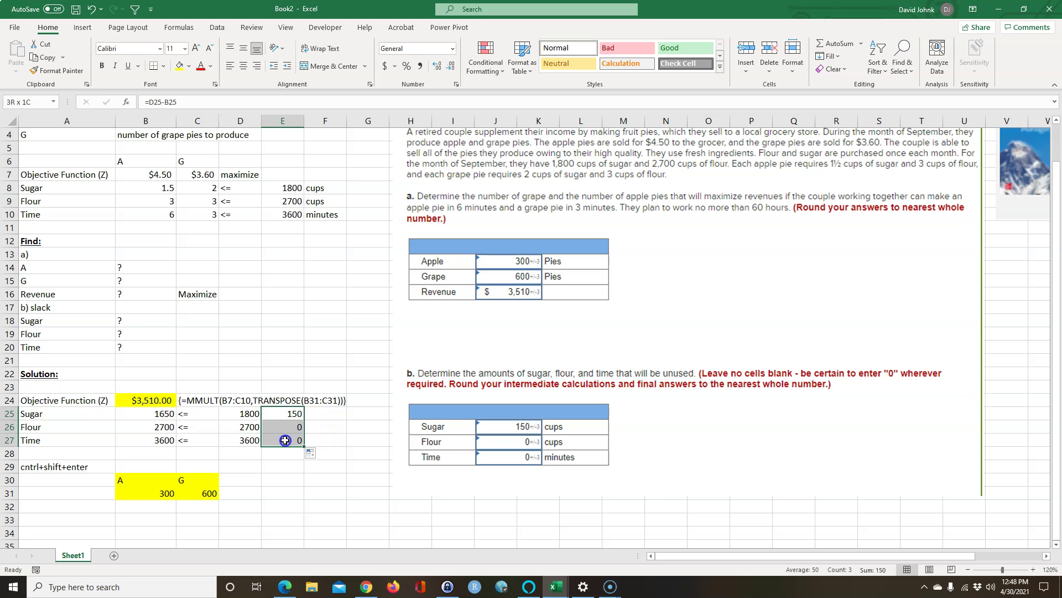
click(179, 66)
drag(52, 415, 51, 441)
click(52, 416)
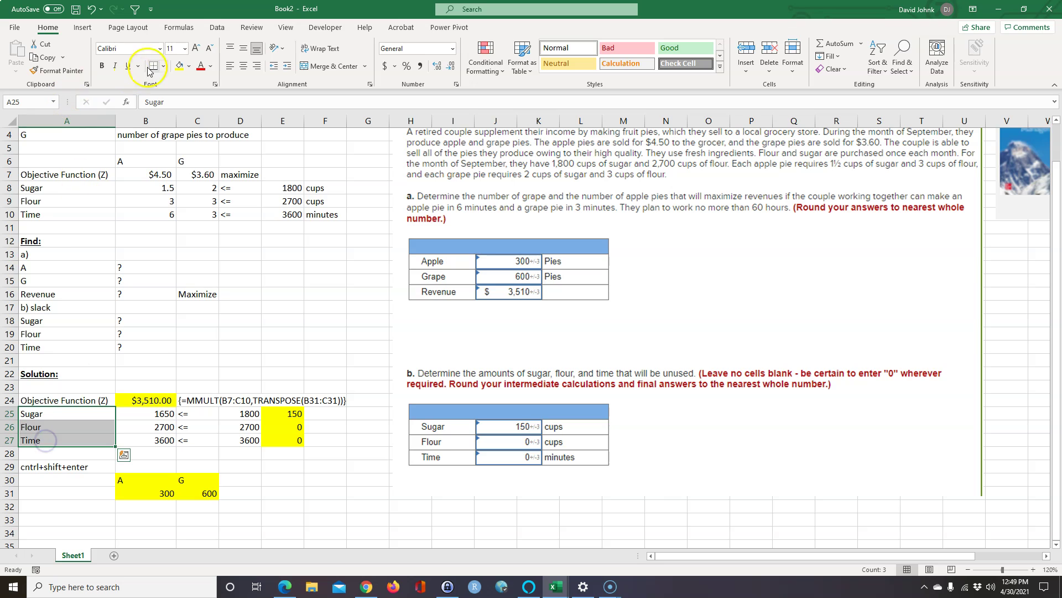
click(179, 66)
click(274, 346)
scroll(277, 344, up, 1)
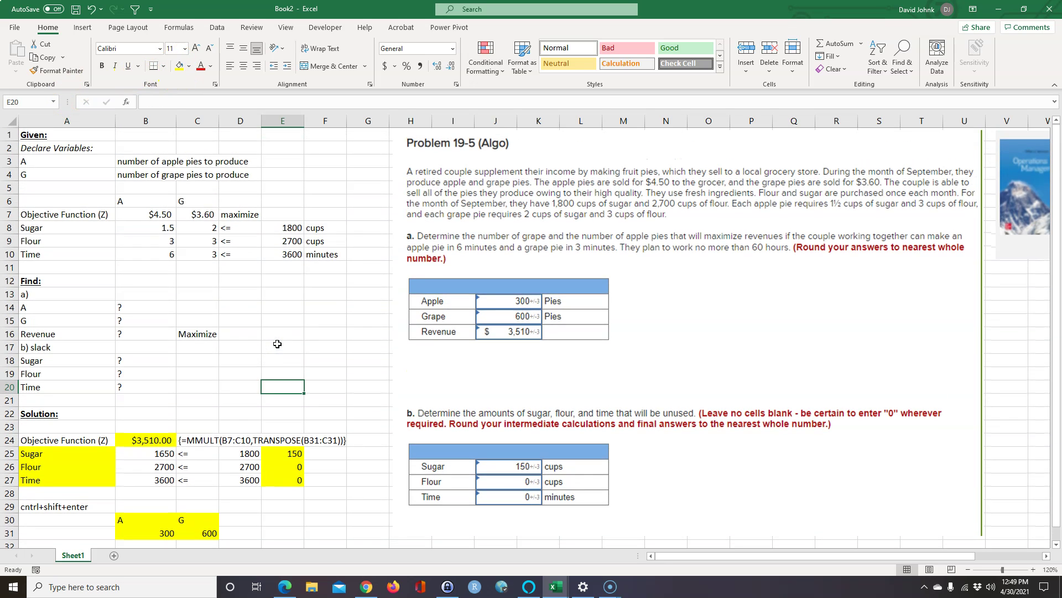
click(198, 443)
drag(147, 441, 158, 482)
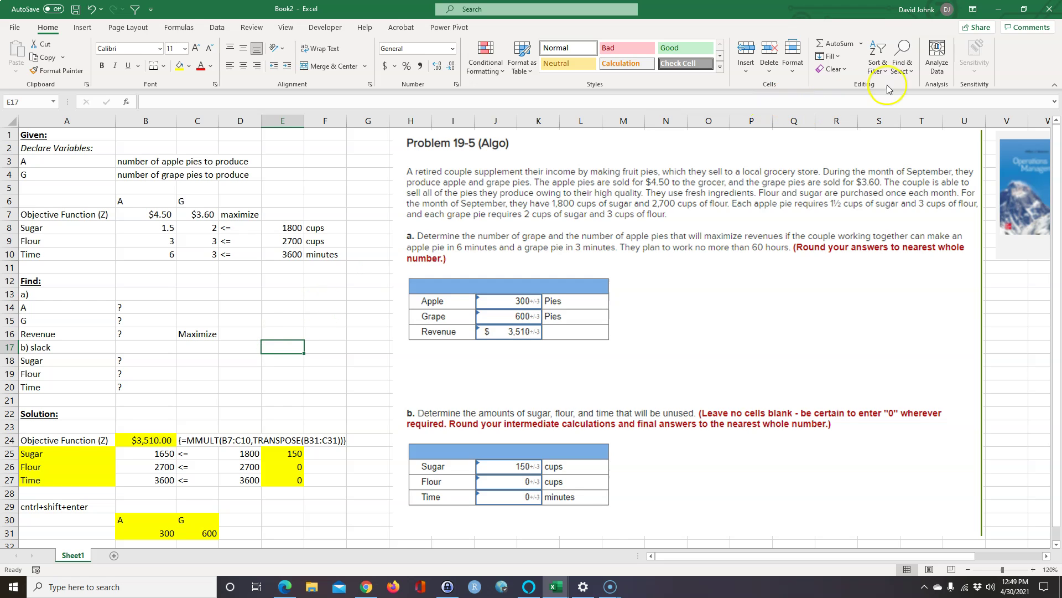
Locate the Solver tool among the data analysis commands.
click(92, 44)
click(217, 27)
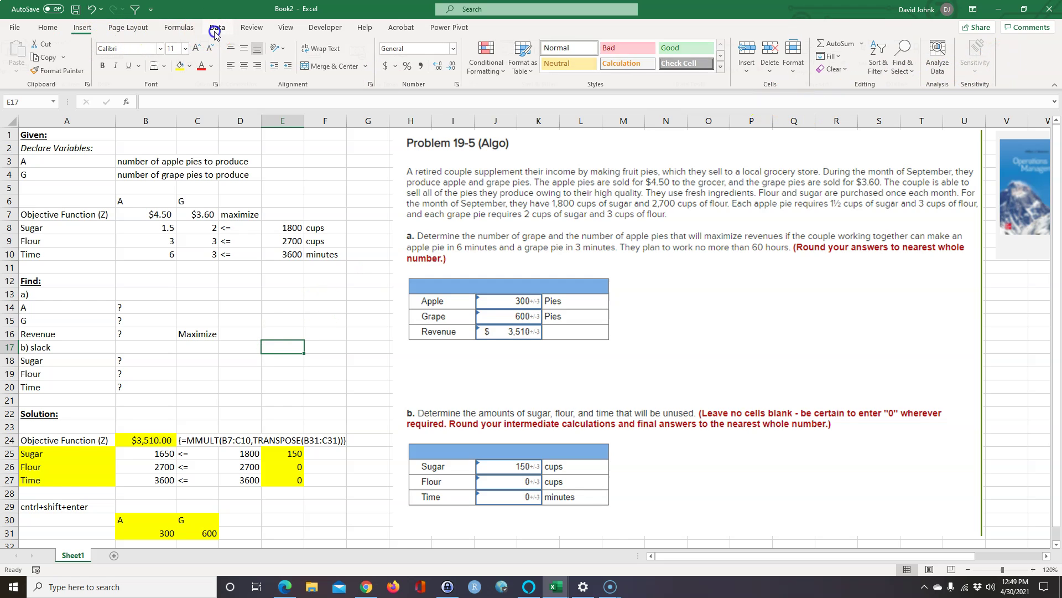
click(989, 57)
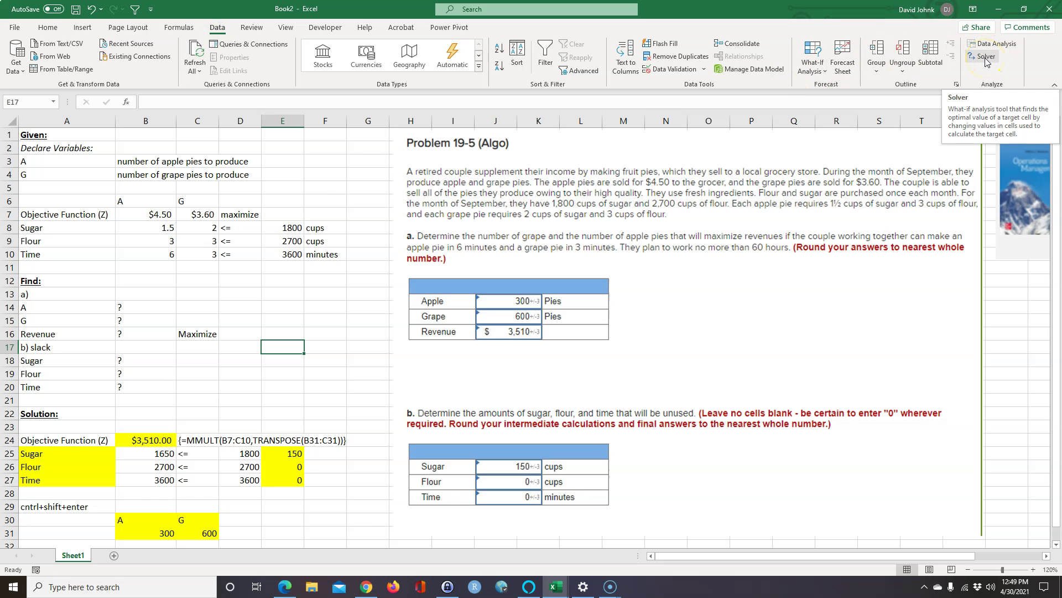
click(332, 368)
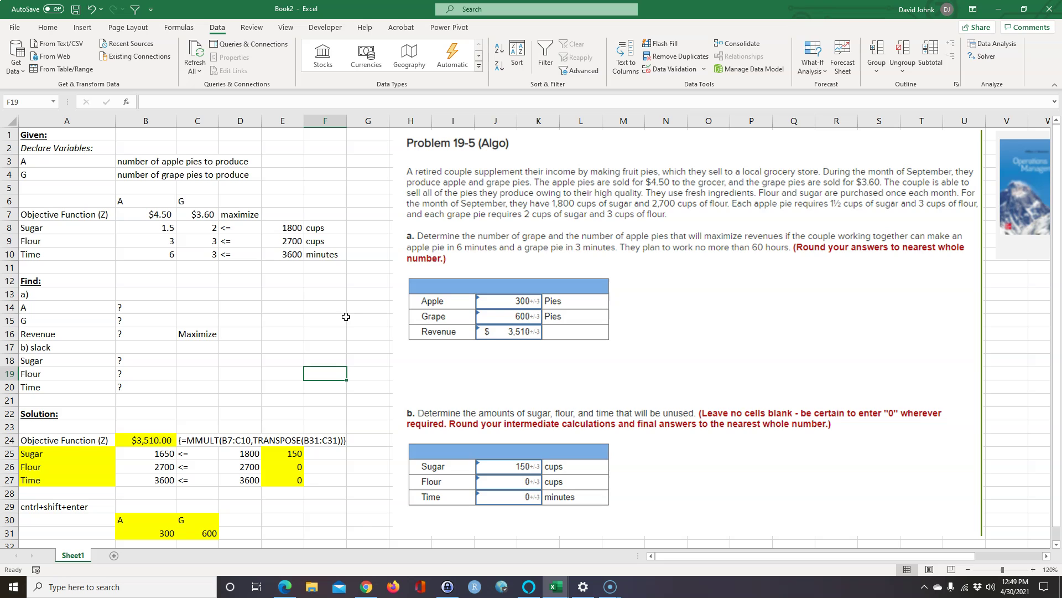
Review the maximize label in D7, the constraint signs in D8:D10, the given data in A1:F10 and the time constraint sign in C27.
click(240, 213)
drag(232, 227, 232, 254)
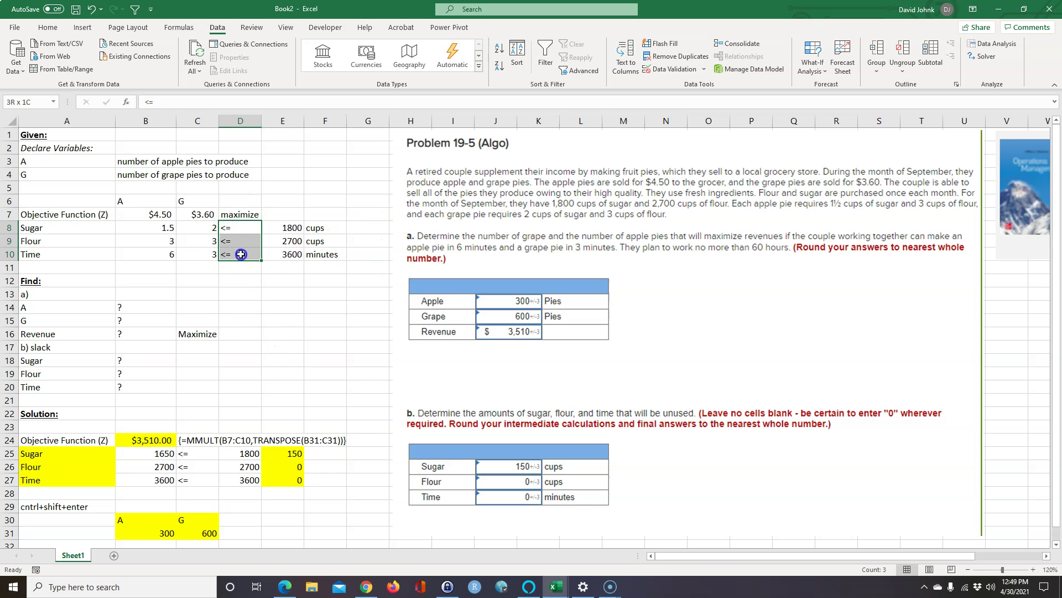
click(281, 346)
drag(60, 135, 318, 254)
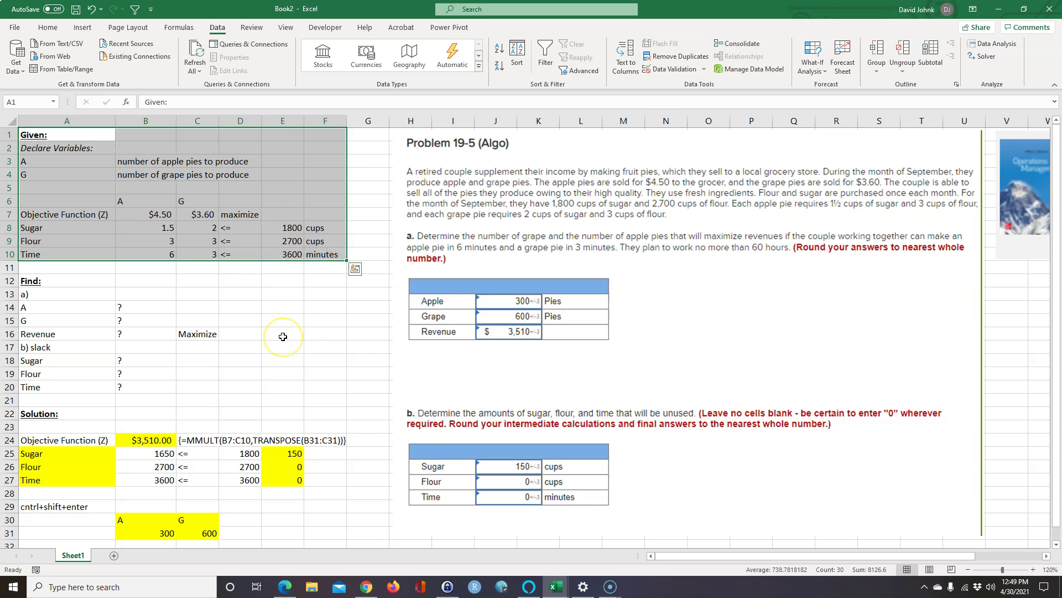
click(201, 479)
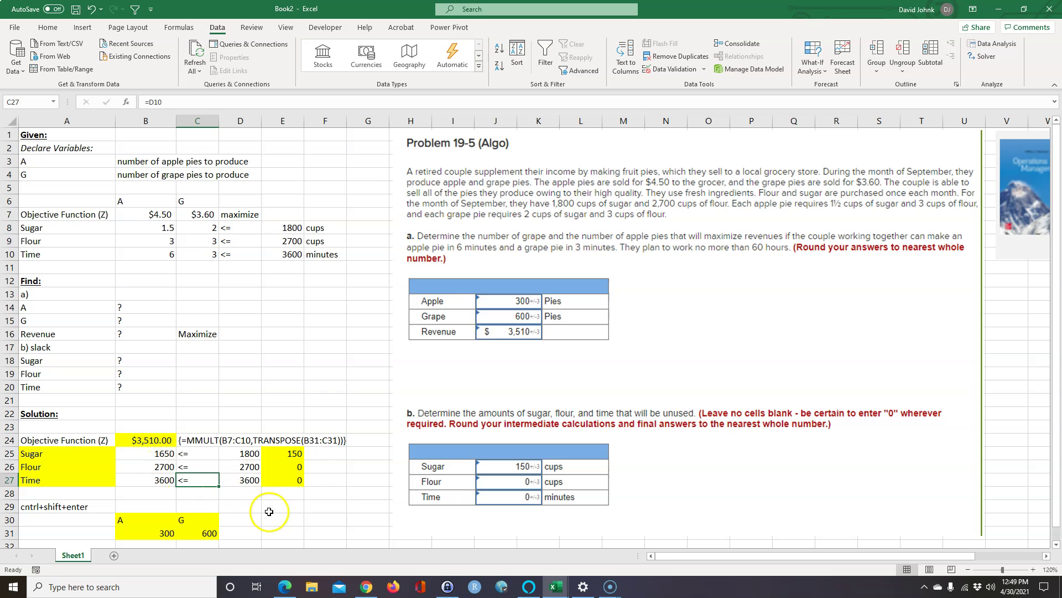